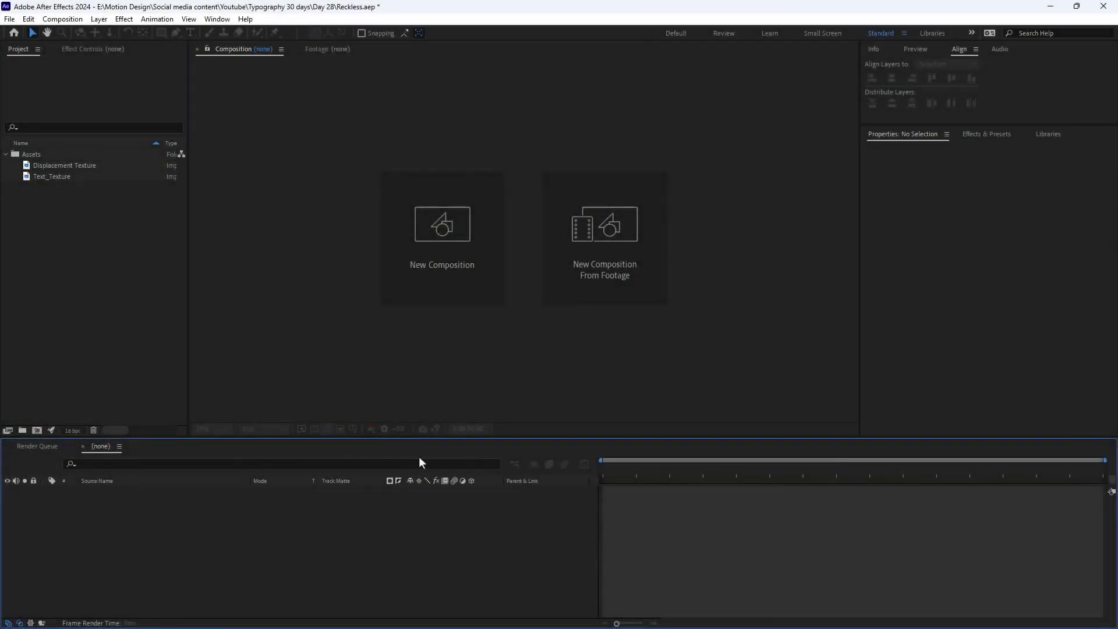
Create a 1920×1920, 24 fps, 6-second composition called Design with a grey background
click(442, 263)
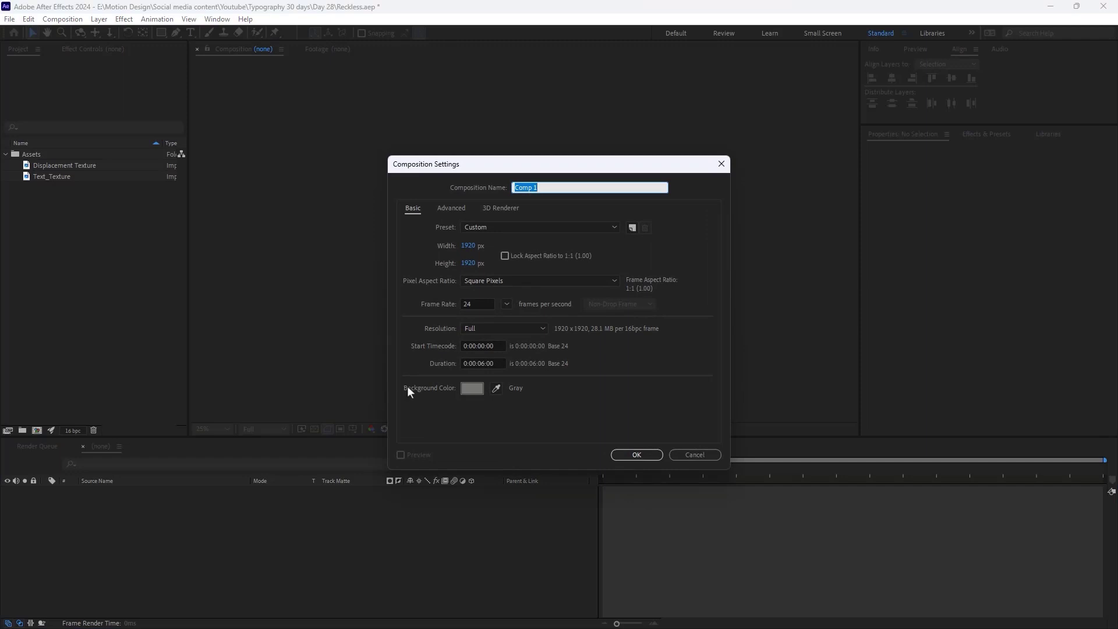
text(Design)
click(628, 455)
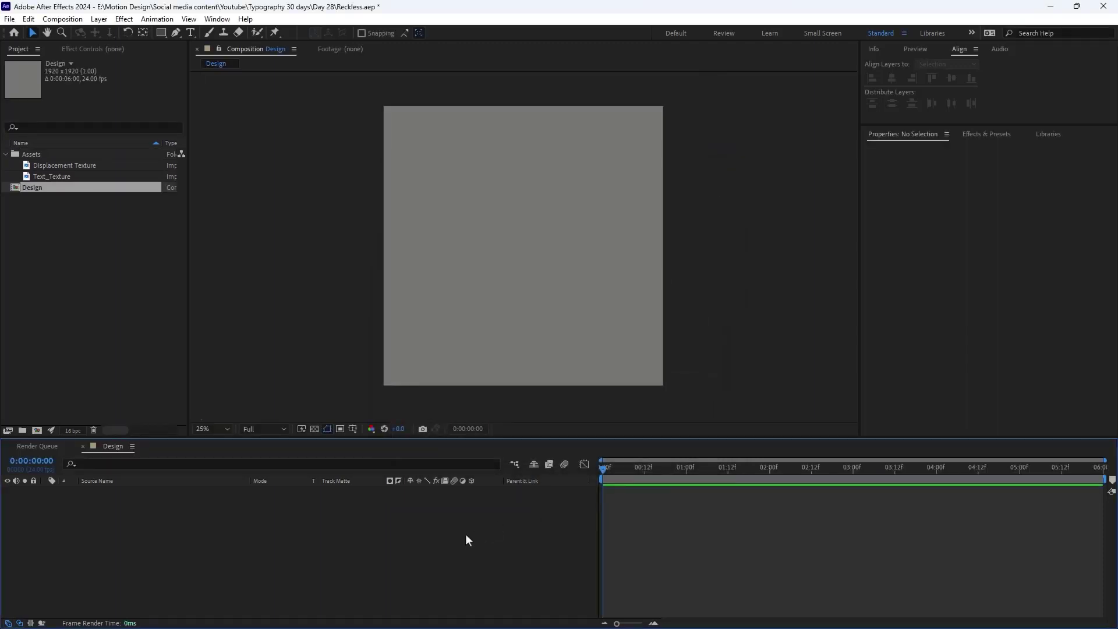
Add a RECKLESS text layer and move it to the bottom of the comp
click(191, 32)
click(471, 124)
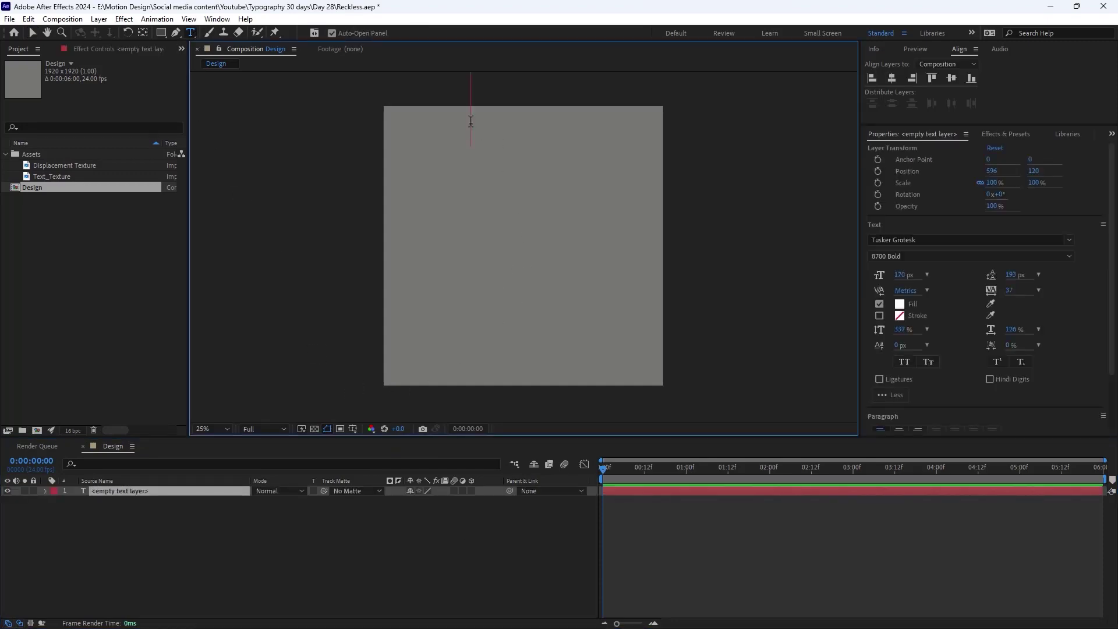
text(RECKLESS)
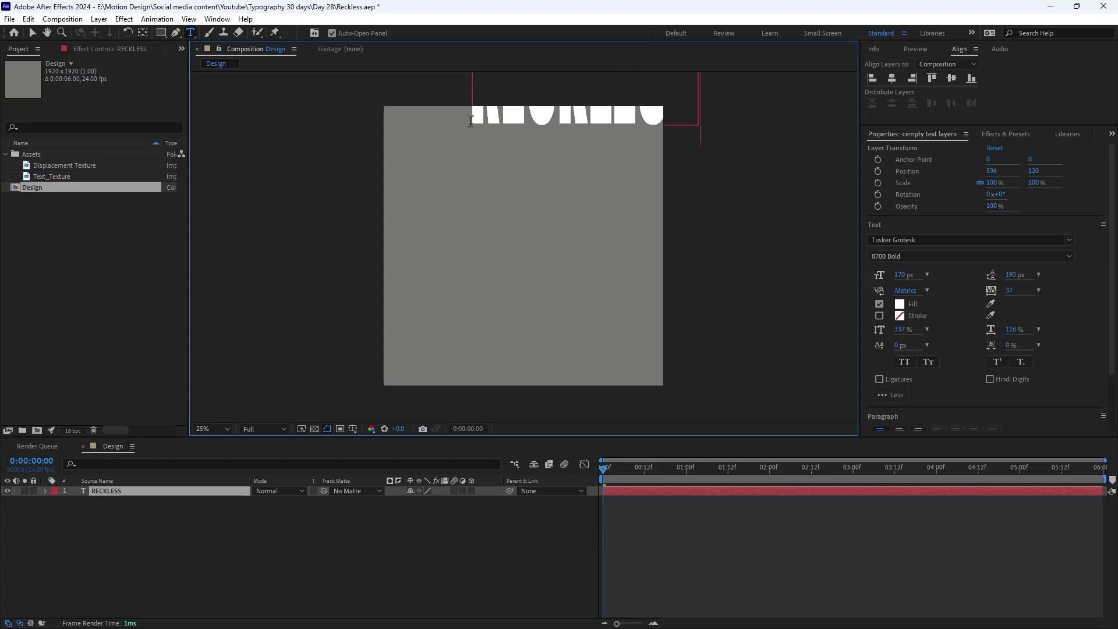
click(33, 33)
drag(542, 115, 483, 367)
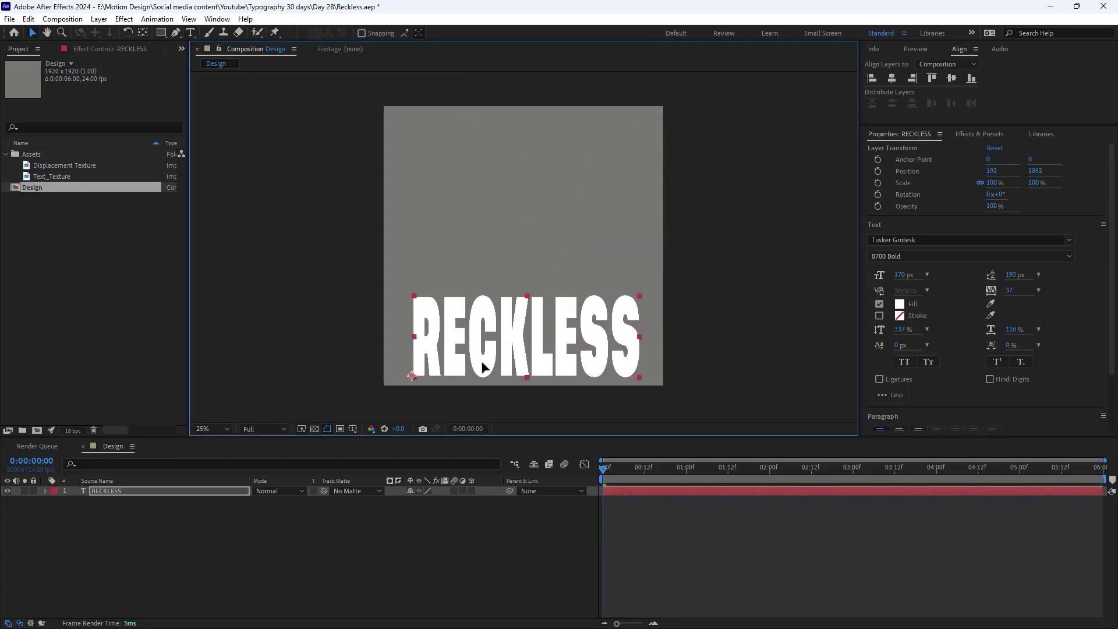
Duplicate RECKLESS twice, placing the copies in the middle and at the top
click(291, 511)
click(142, 492)
key(ctrl+d)
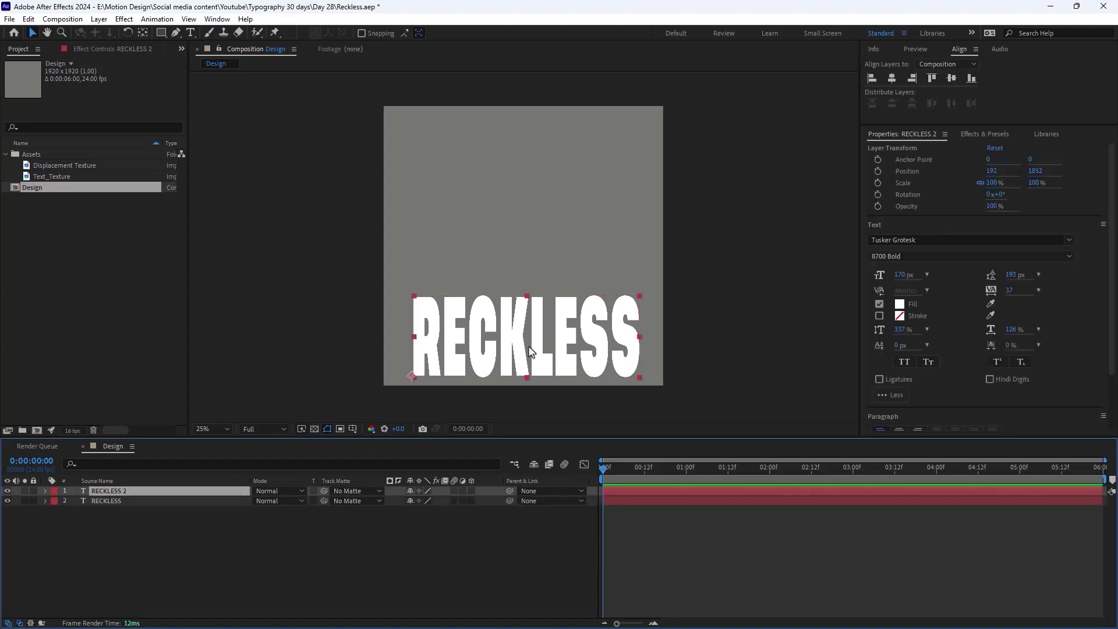
drag(528, 347, 529, 233)
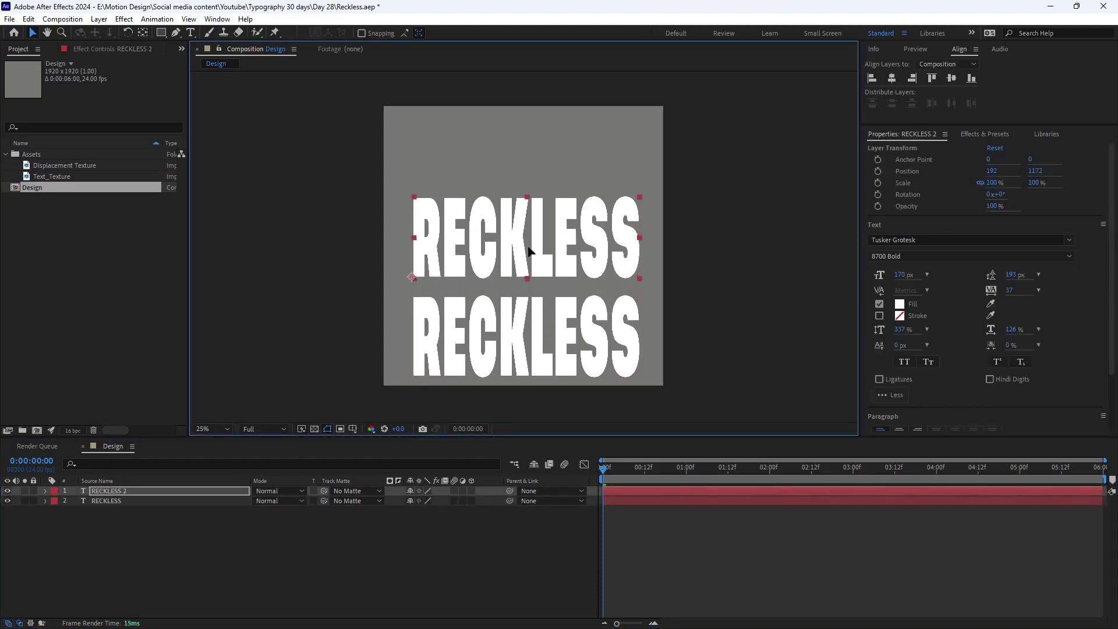
click(306, 523)
click(114, 492)
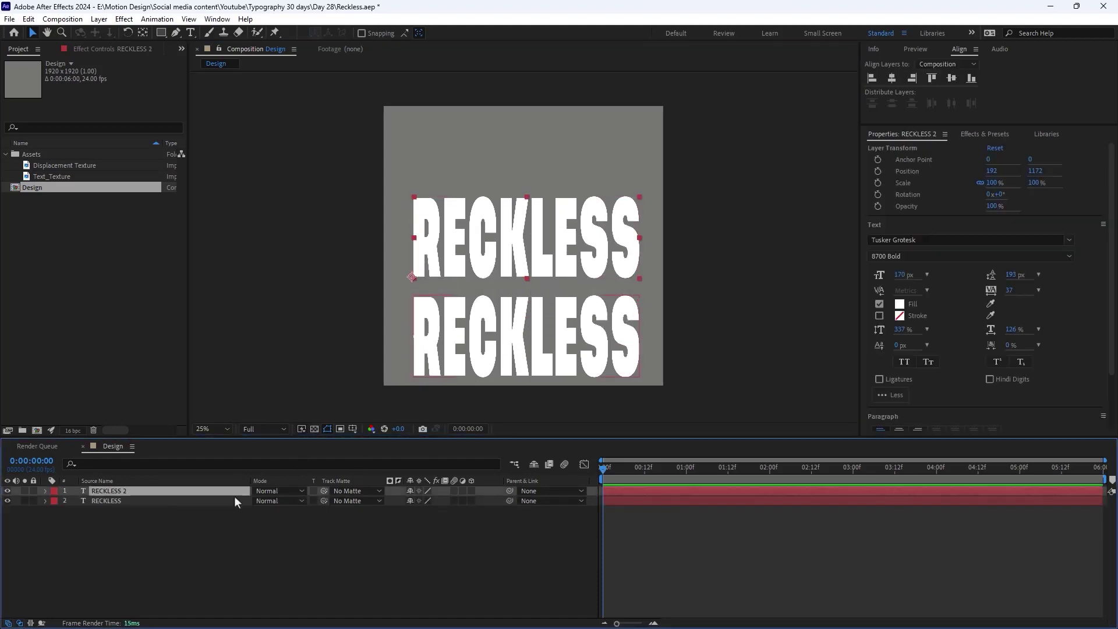
key(ctrl+d)
drag(489, 265, 496, 171)
Distribute the three RECKLESS layers evenly by vertical centres
drag(196, 567, 148, 490)
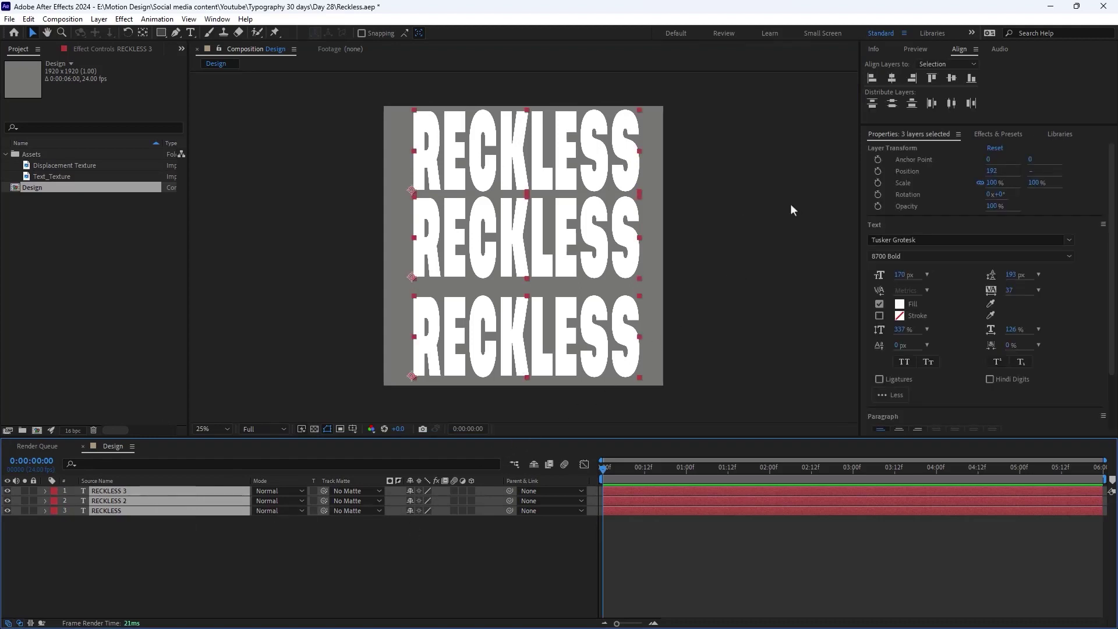
click(892, 105)
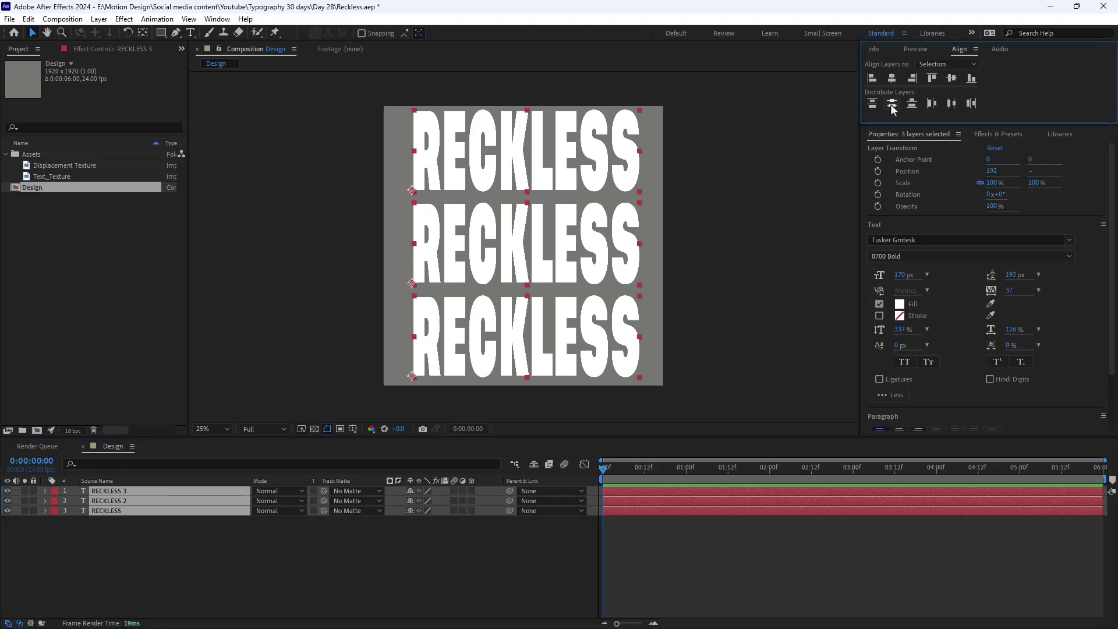
click(346, 562)
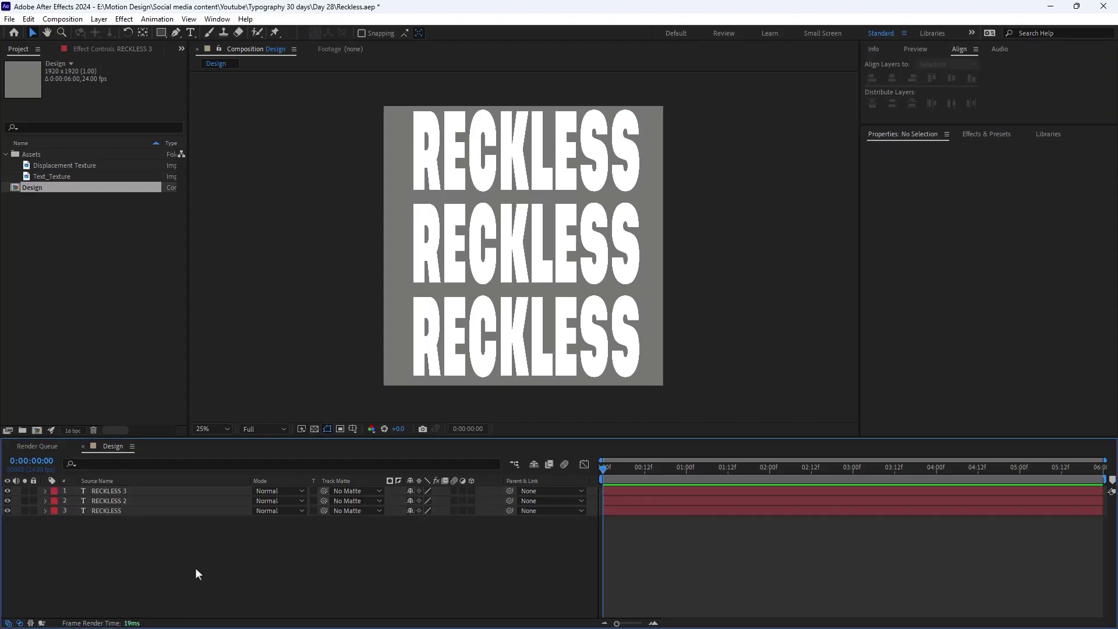
Create shapes from text for RECKLESS, RECKLESS 2 and RECKLESS 3
right_click(116, 512)
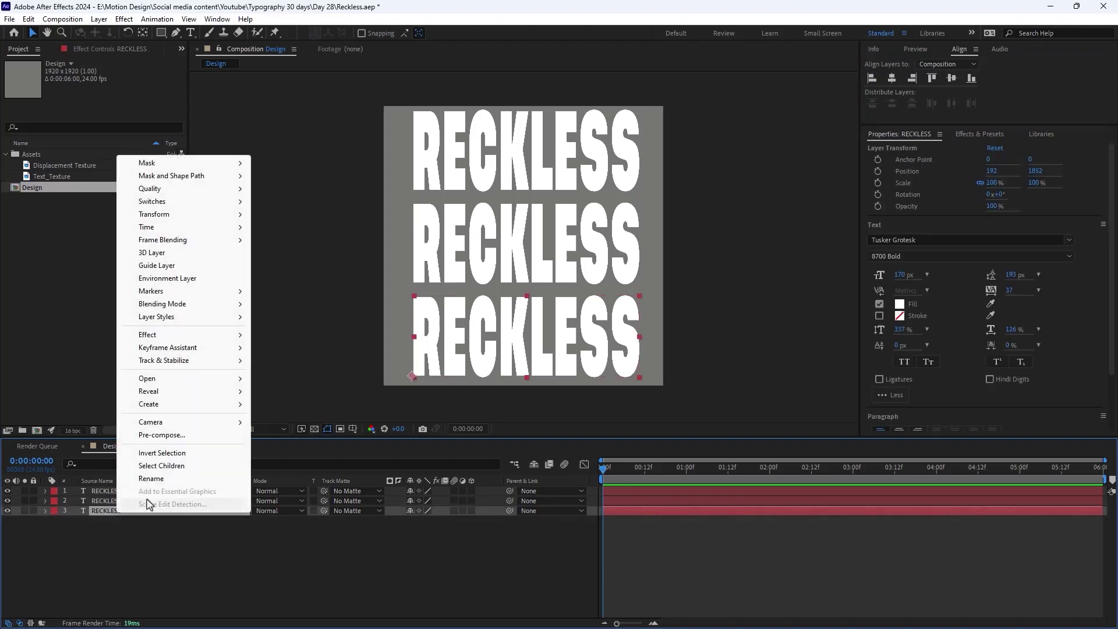
mouse_move(244, 407)
click(306, 417)
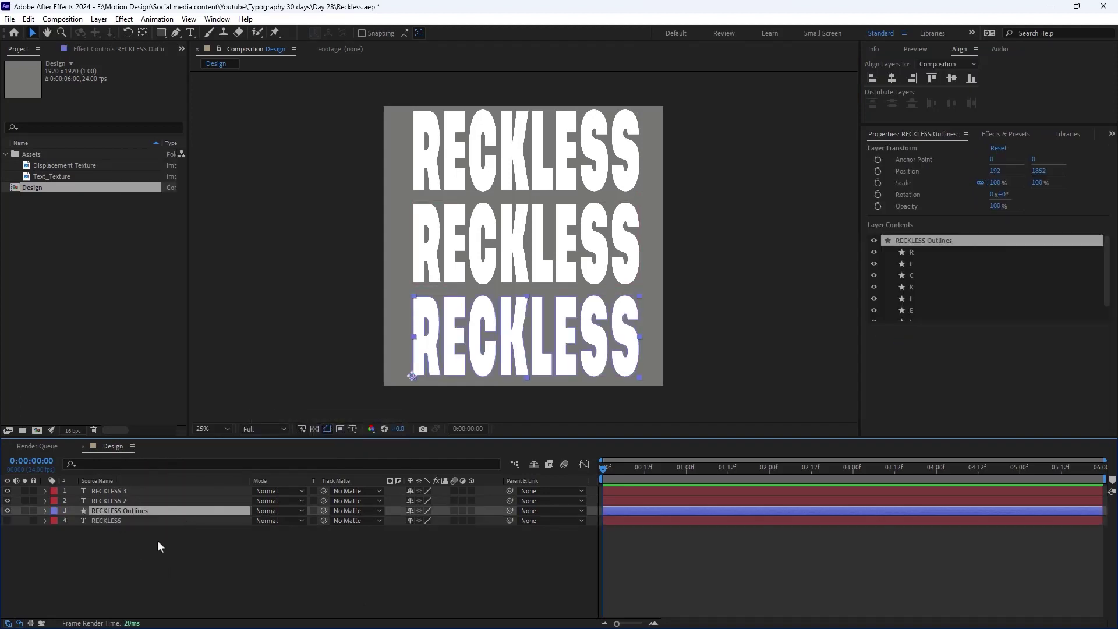
click(157, 540)
right_click(127, 500)
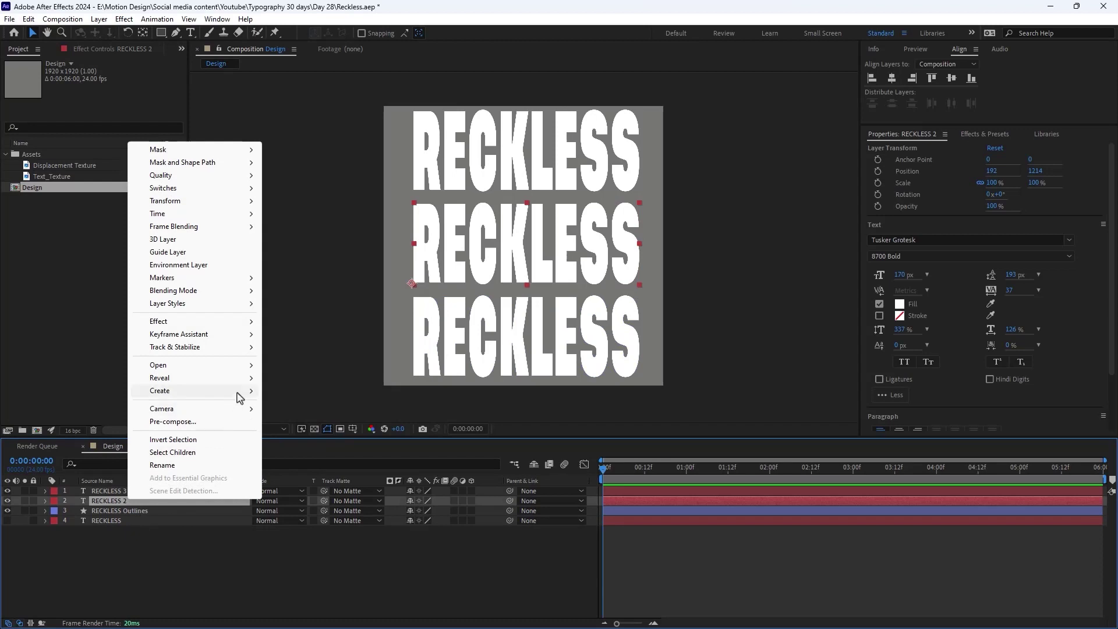
mouse_move(238, 391)
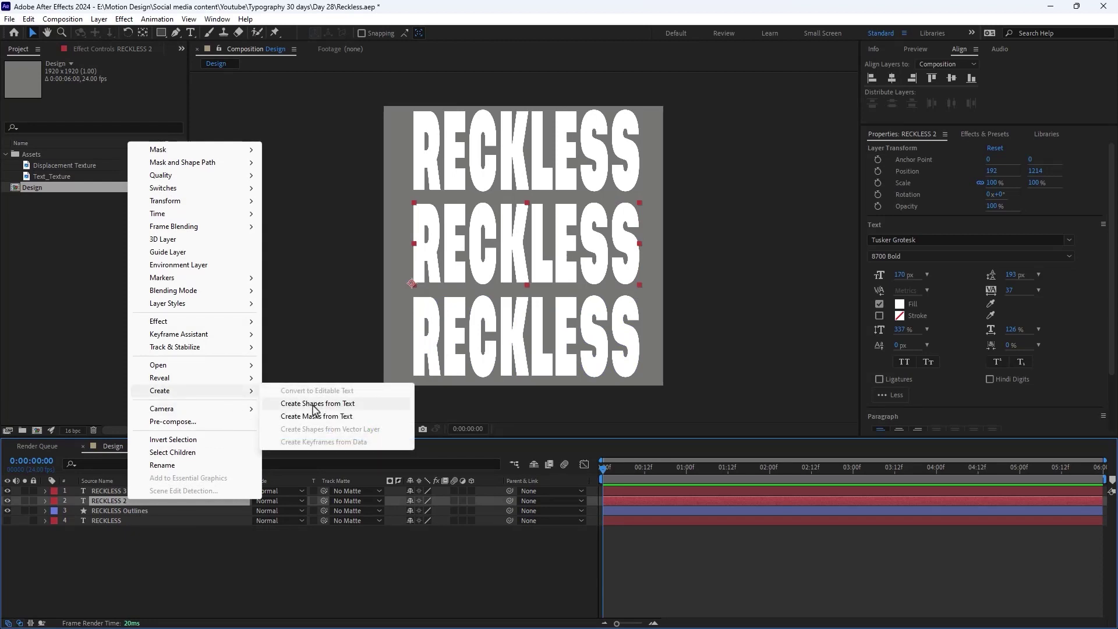
click(315, 404)
click(149, 544)
right_click(125, 491)
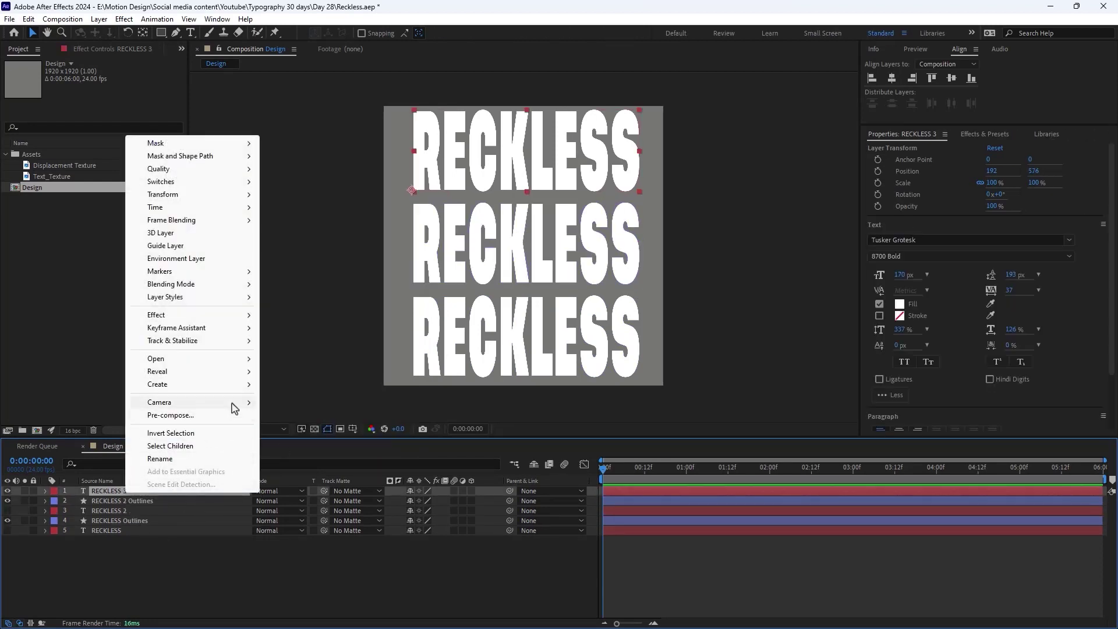
mouse_move(239, 384)
click(314, 390)
Delete the three original RECKLESS text layers
click(142, 562)
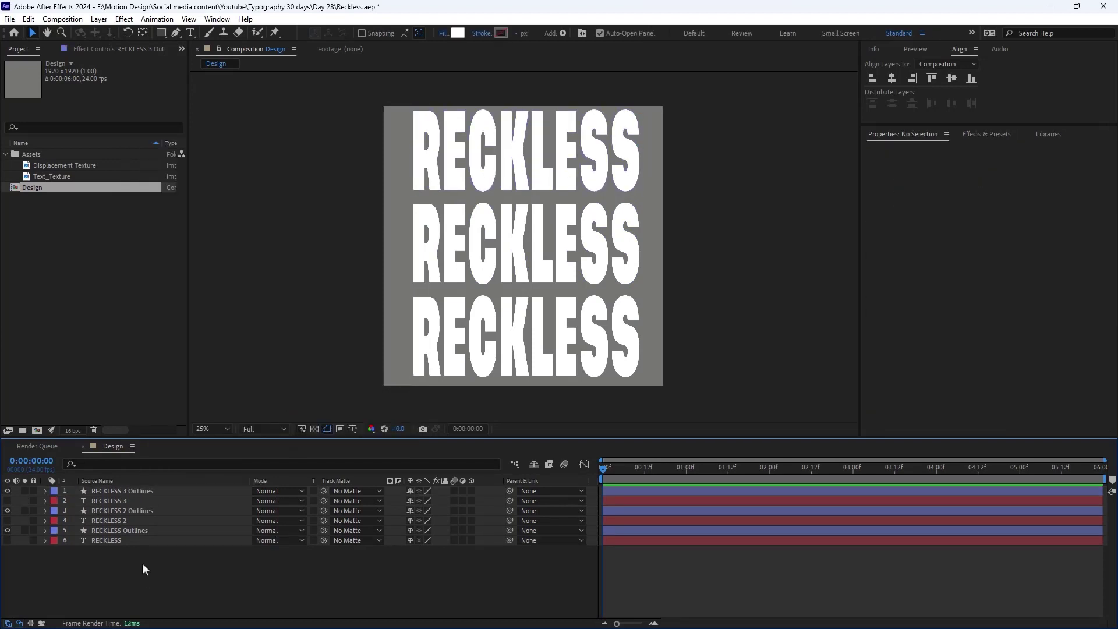
click(128, 501)
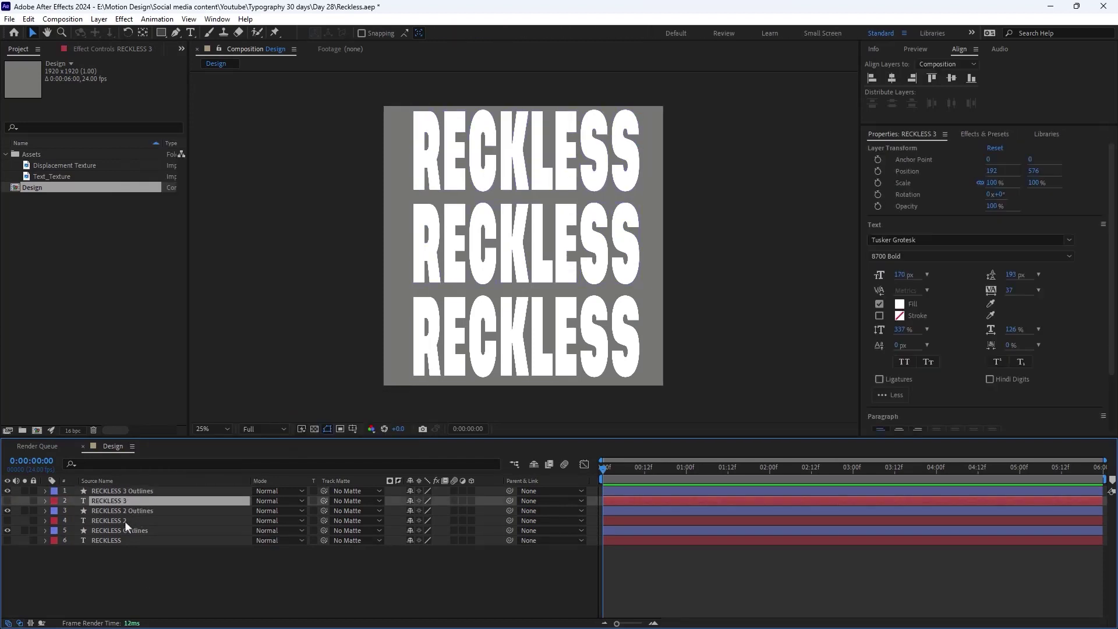
ctrl+click(125, 520)
ctrl+click(114, 540)
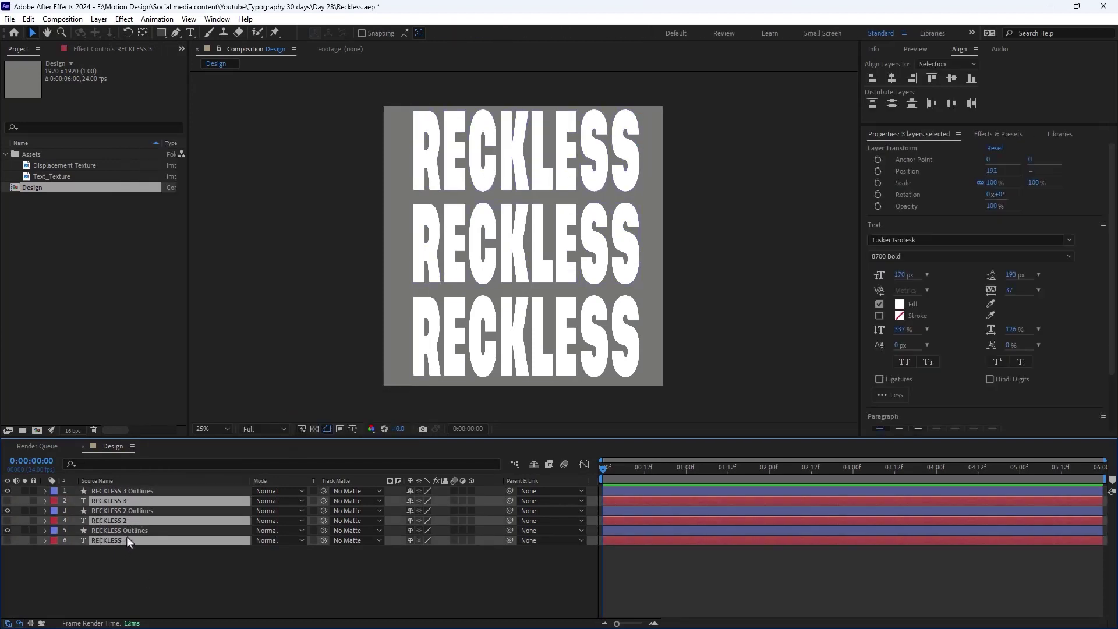
key(Delete)
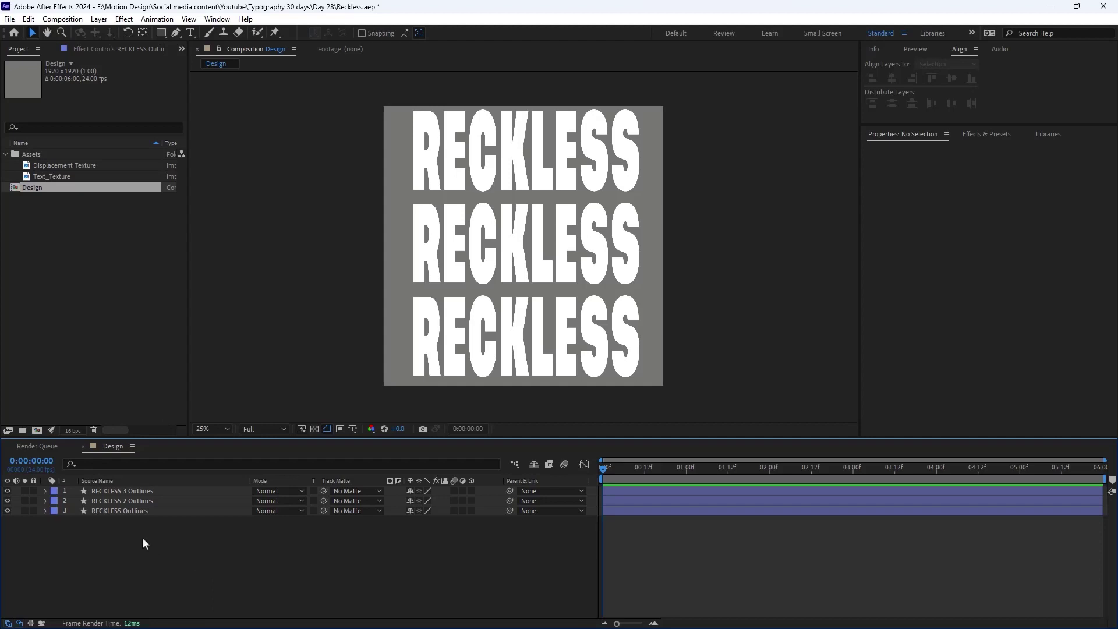
Give the top and bottom RECKLESS Outlines layers a near-black fill
click(135, 512)
ctrl+click(133, 493)
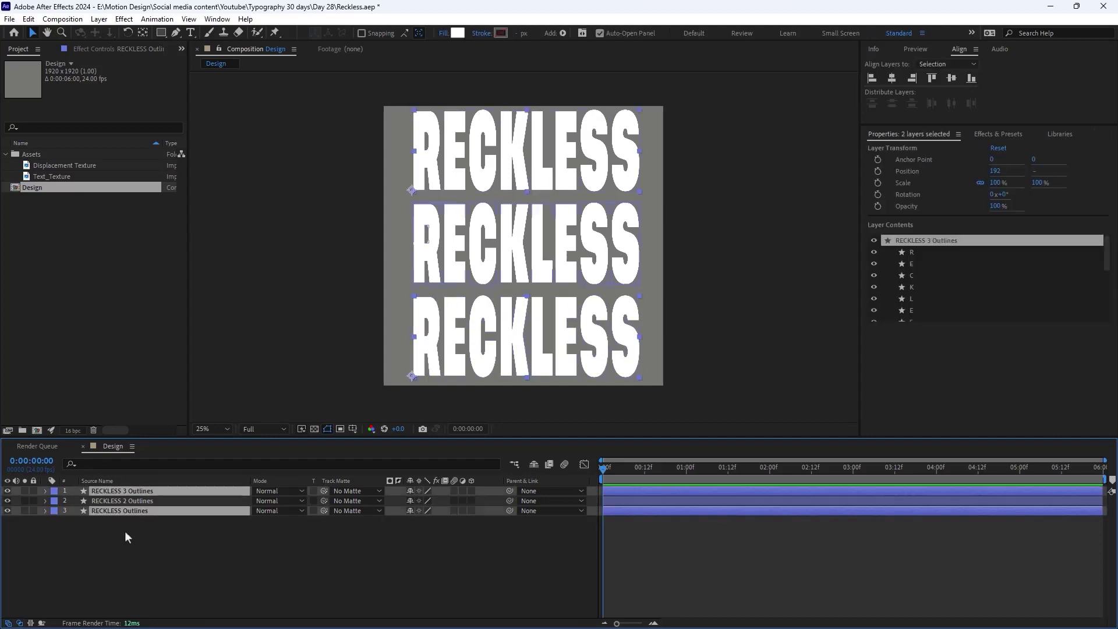
click(457, 33)
drag(645, 432, 627, 437)
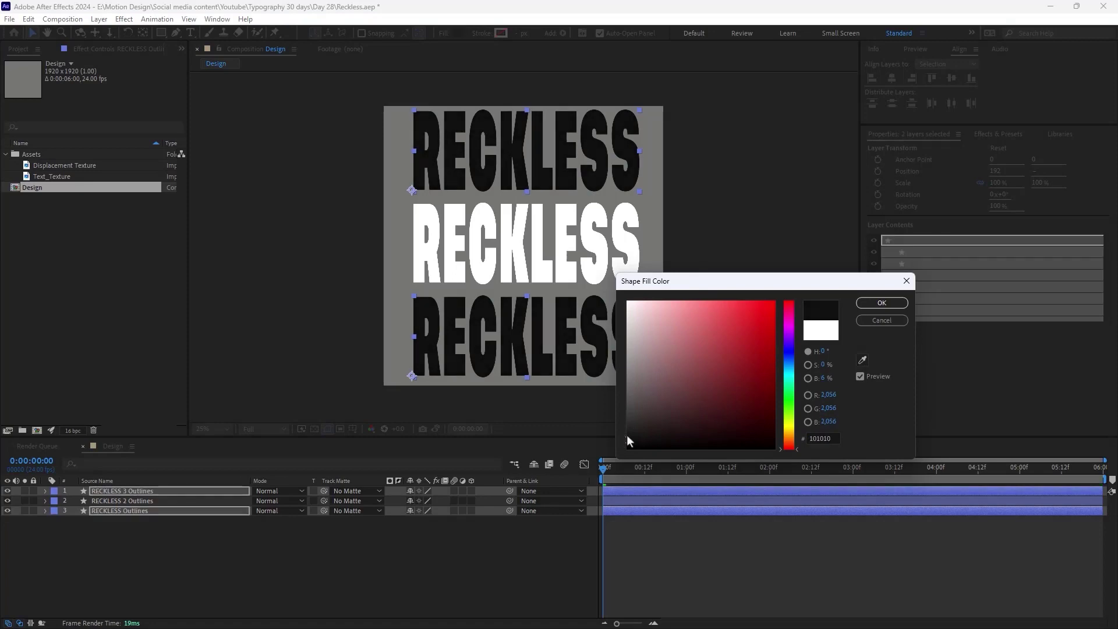
click(865, 306)
Rename the outline layers Bottom, Middle and Top
click(144, 512)
key(Return)
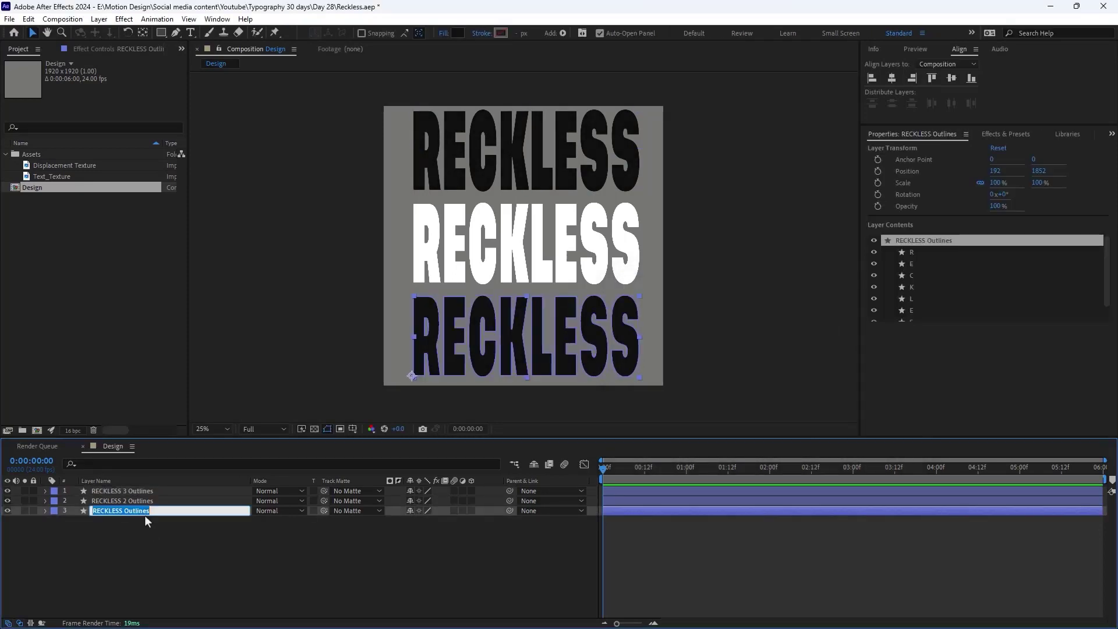
text(Bottom)
key(Return)
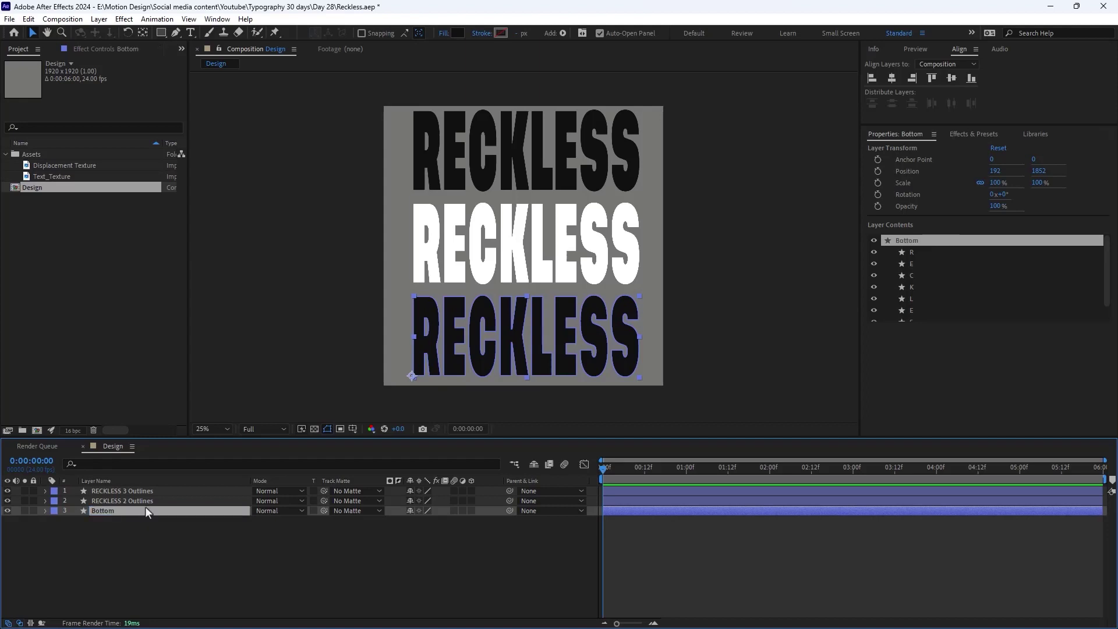
click(145, 503)
key(Return)
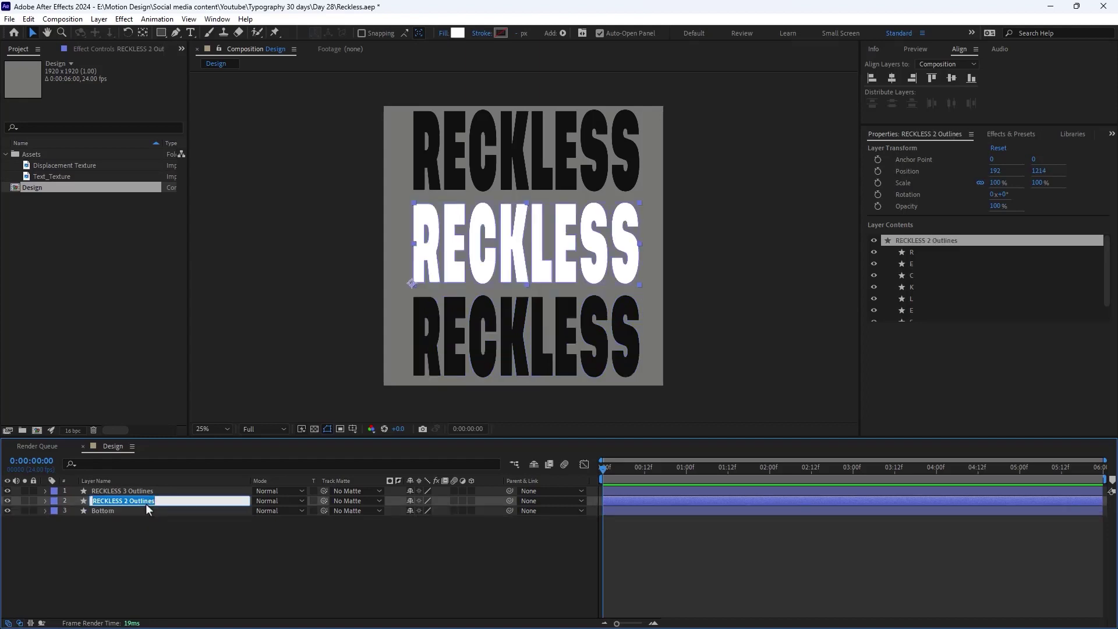
text(Middle)
key(Return)
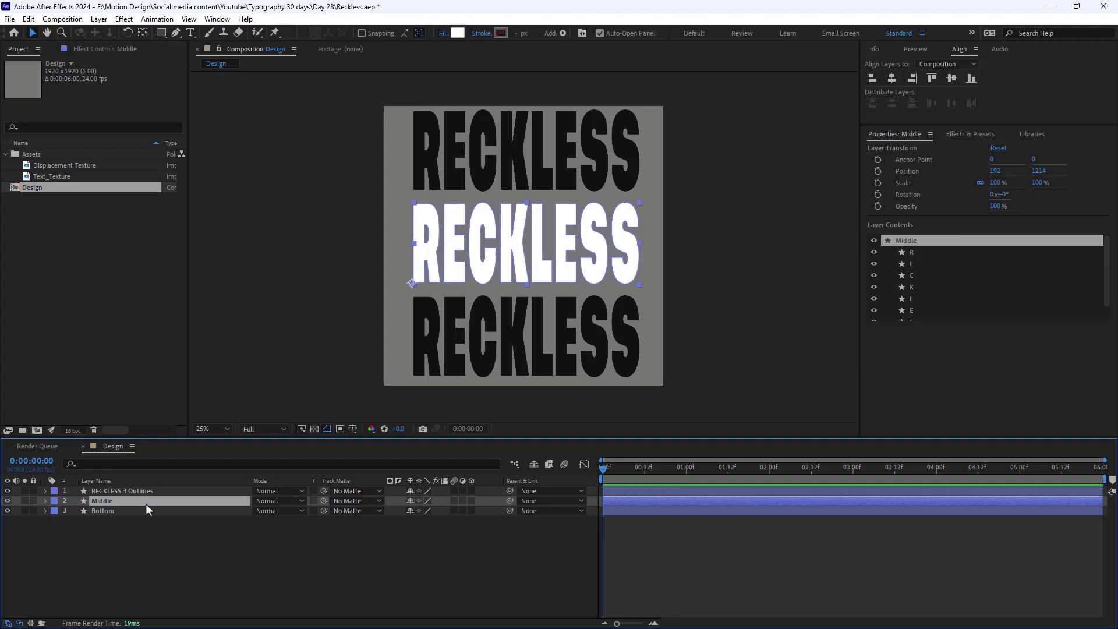
click(142, 490)
key(Return)
text(To)
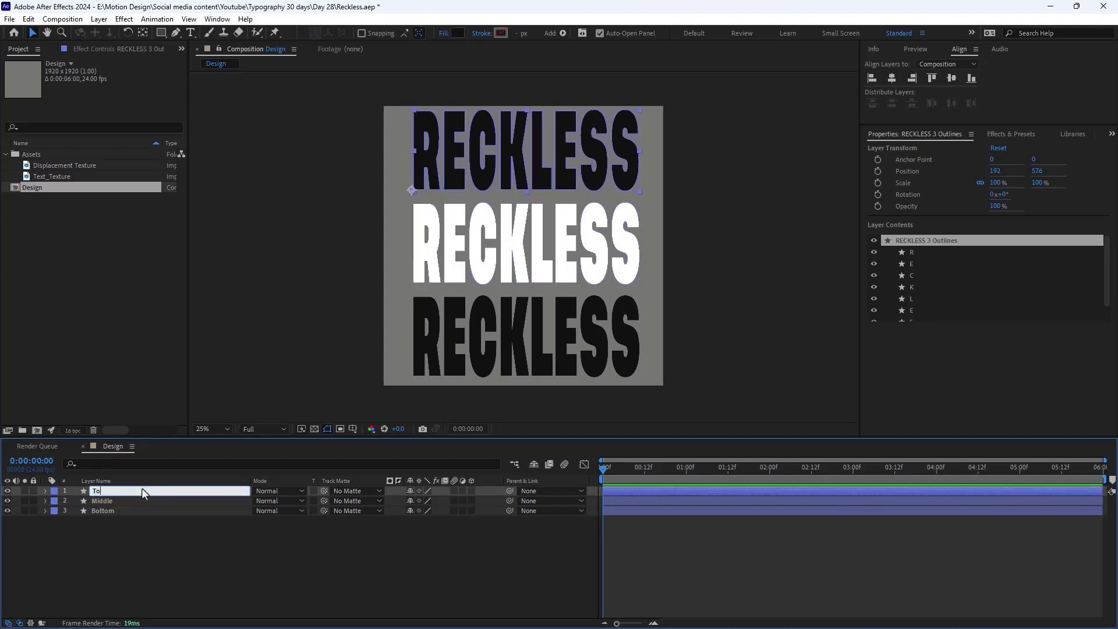
text(p)
key(Return)
click(120, 536)
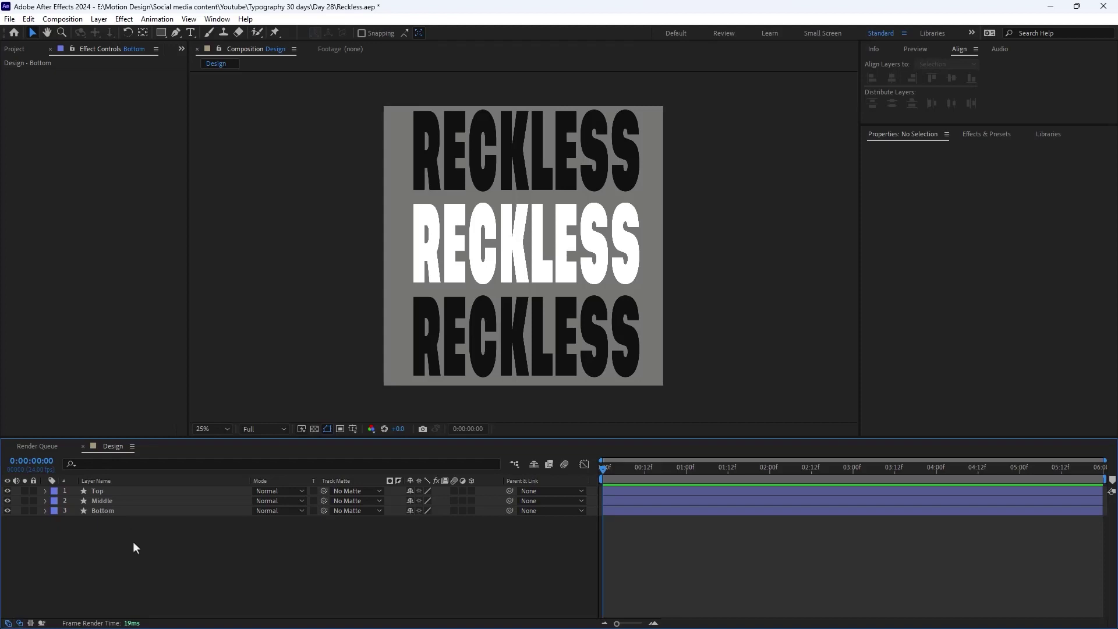
Apply Wave Warp to the Bottom layer
click(126, 512)
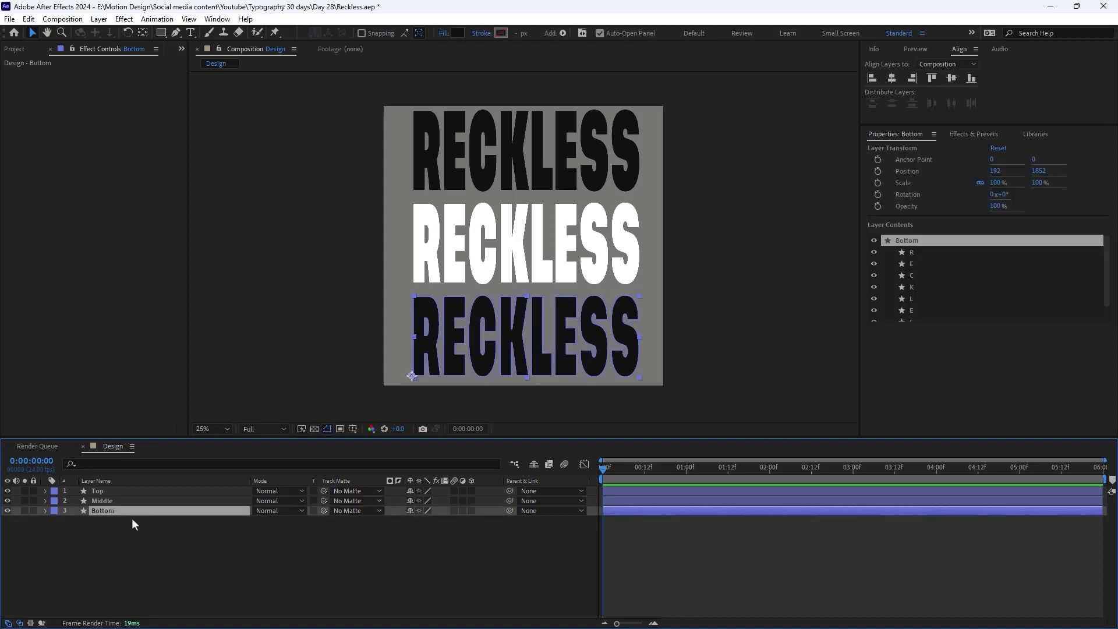
key(ctrl+space)
text(wave)
key(Down)
key(Return)
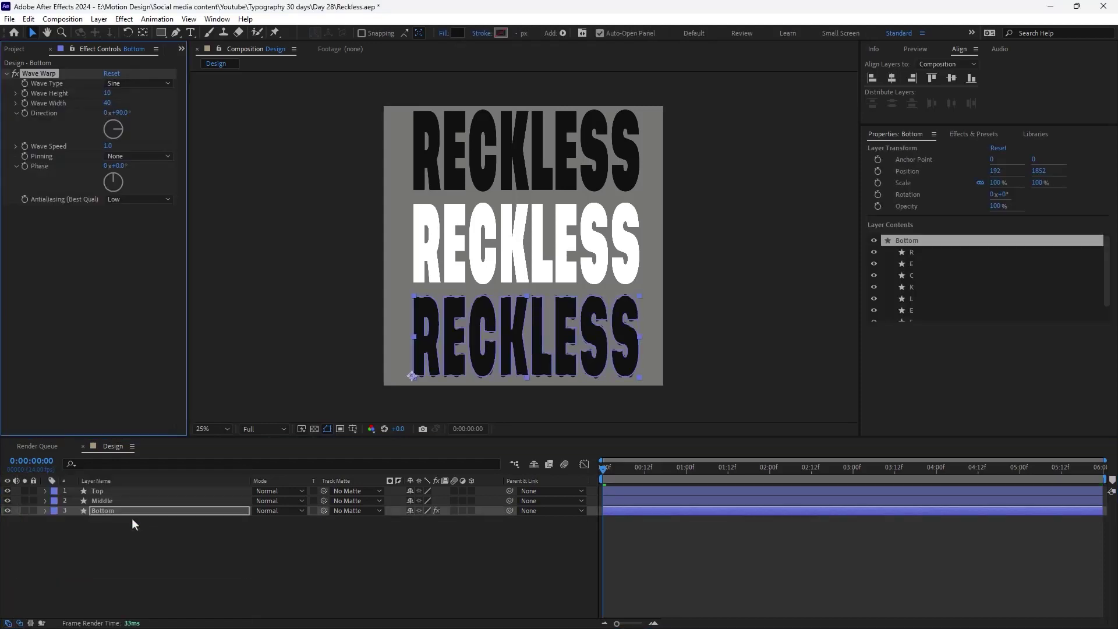
Set Wave Warp to Sawtooth, height -25, width 100, direction 0°, and preview
click(140, 85)
click(139, 133)
key(Return)
click(107, 103)
text(100)
key(Return)
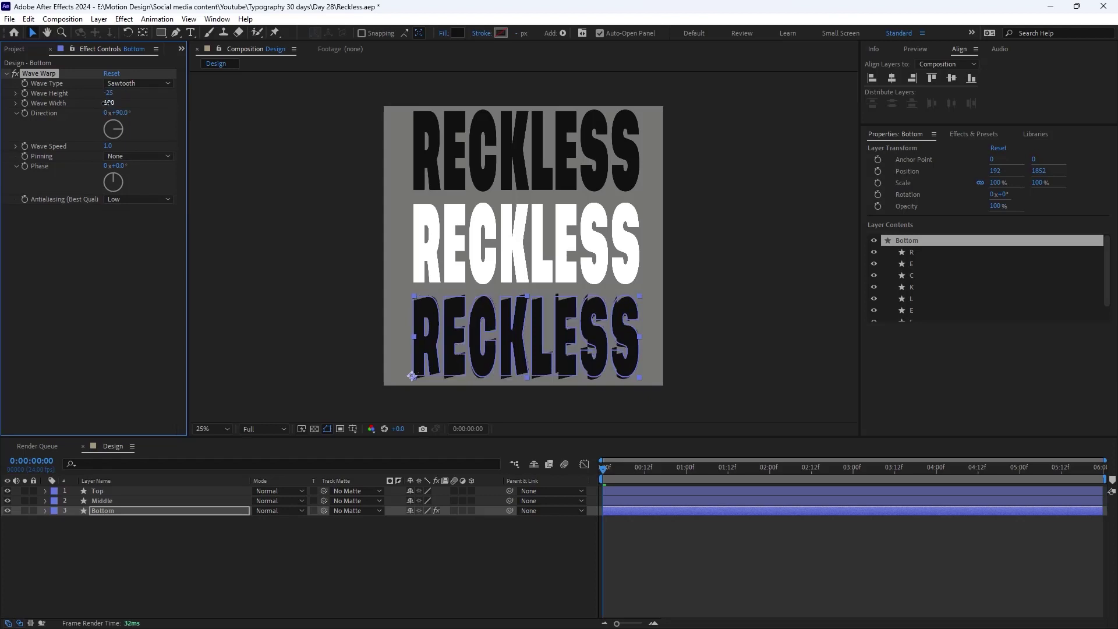
click(121, 113)
text(0)
key(Return)
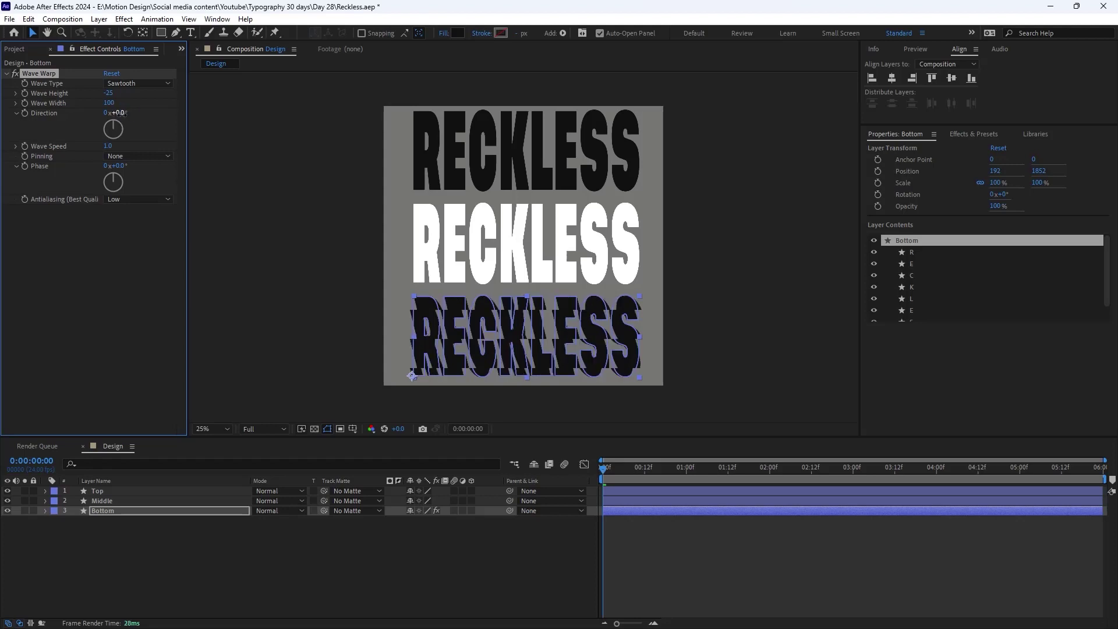
click(451, 540)
key(space)
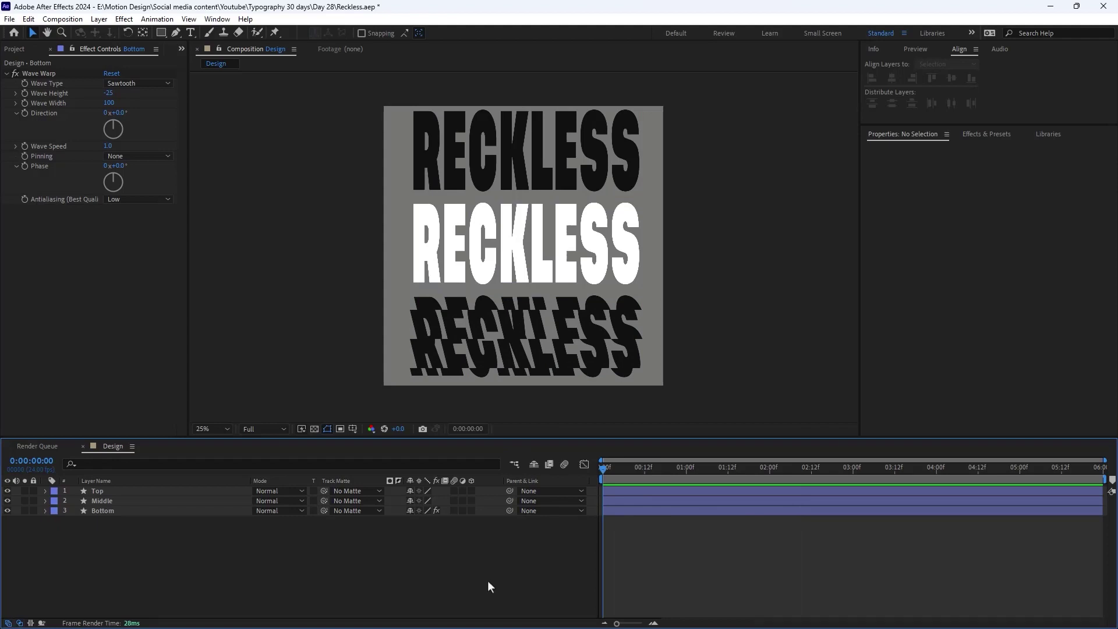
Add a Gaussian Blur with Blurriness 20 to the Bottom layer
click(121, 514)
key(ctrl+space)
text(gau)
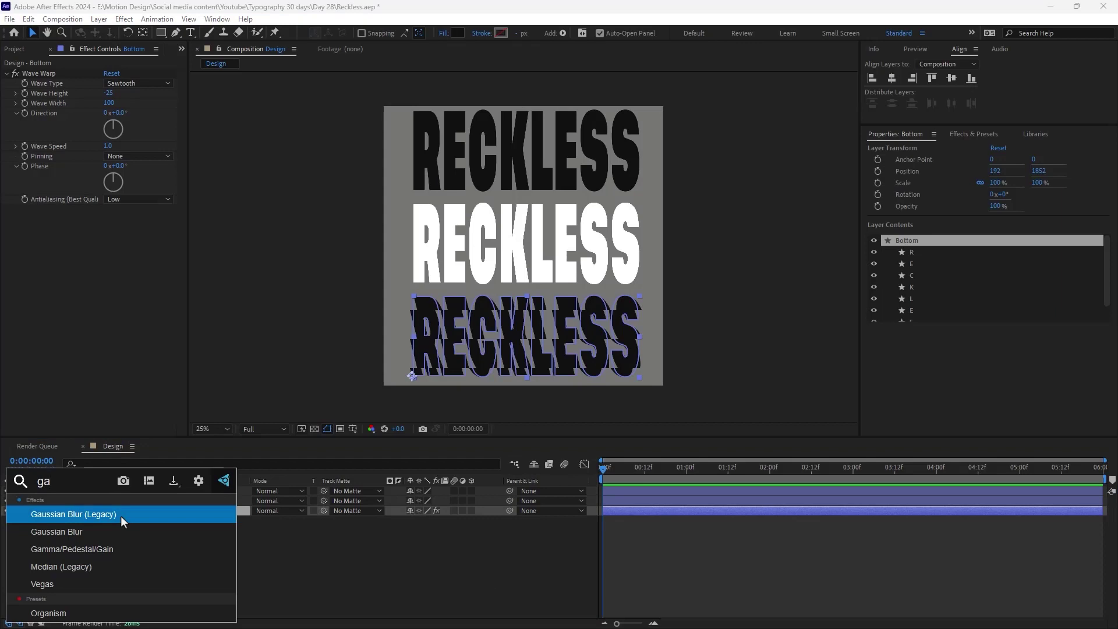
key(Return)
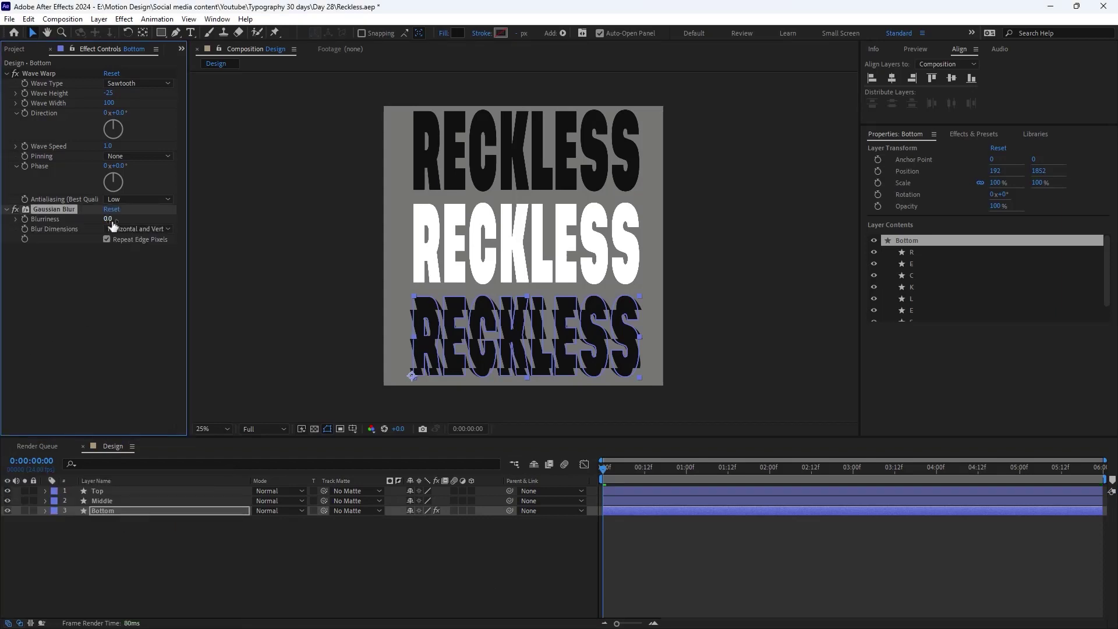
click(111, 219)
text(20)
key(Return)
key(period)
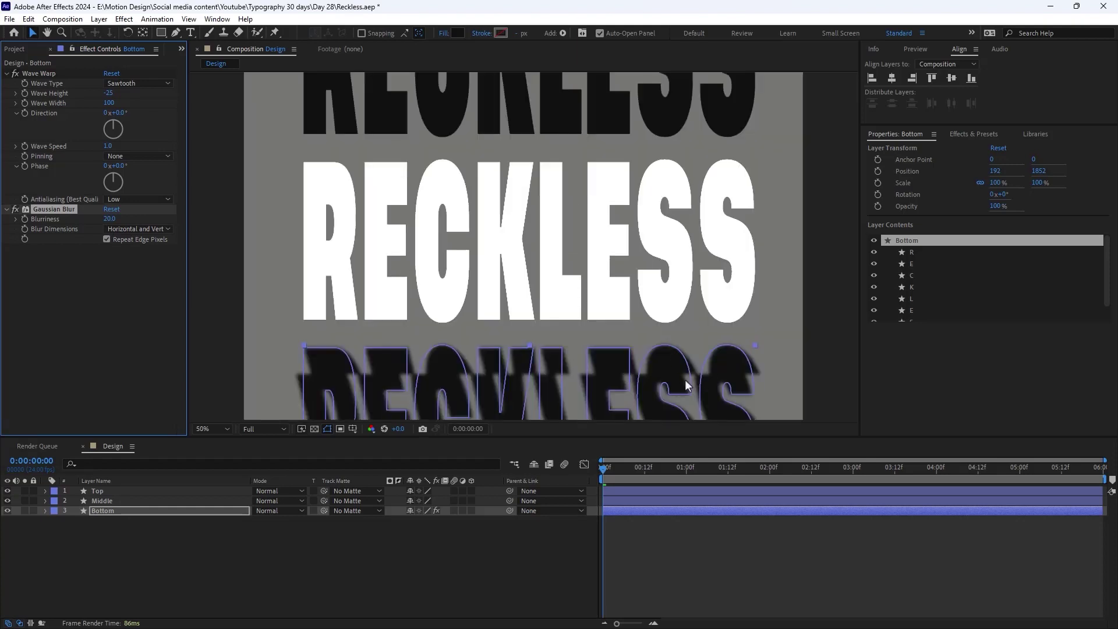
Add Curves on the Alpha channel, pulling both end points inward for a steep curve
key(ctrl+space)
text(curv)
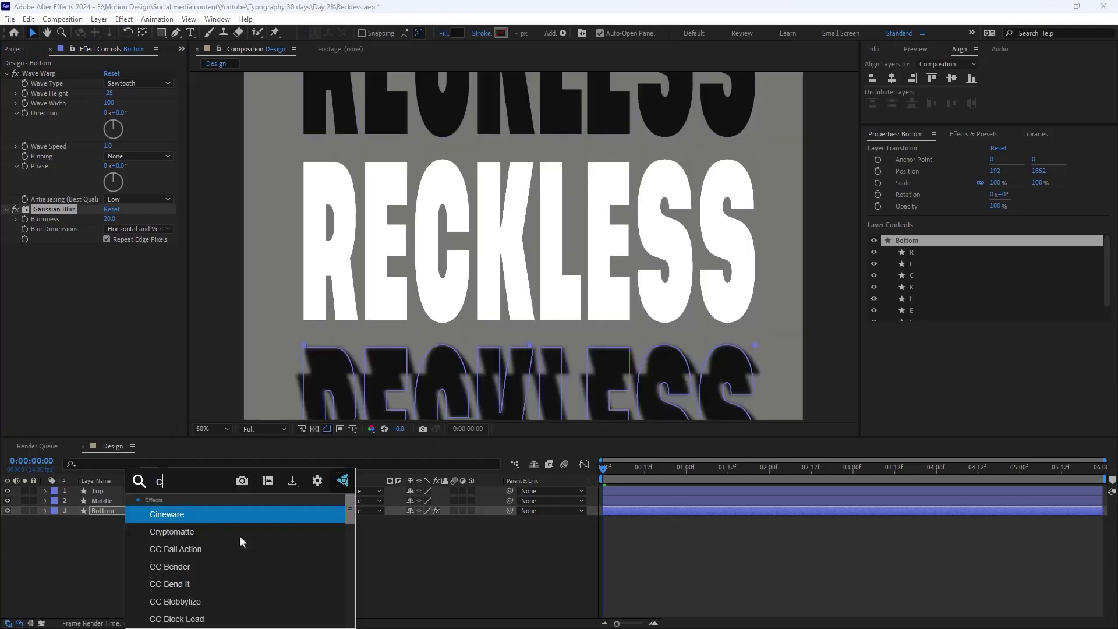
key(Return)
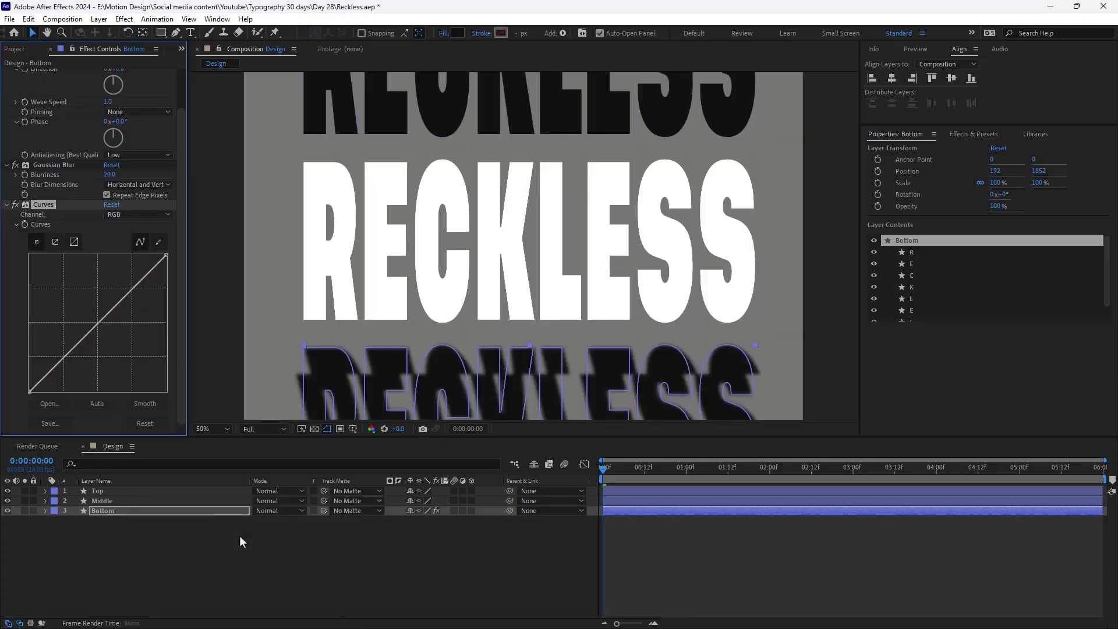
click(145, 214)
click(135, 278)
drag(29, 390, 91, 391)
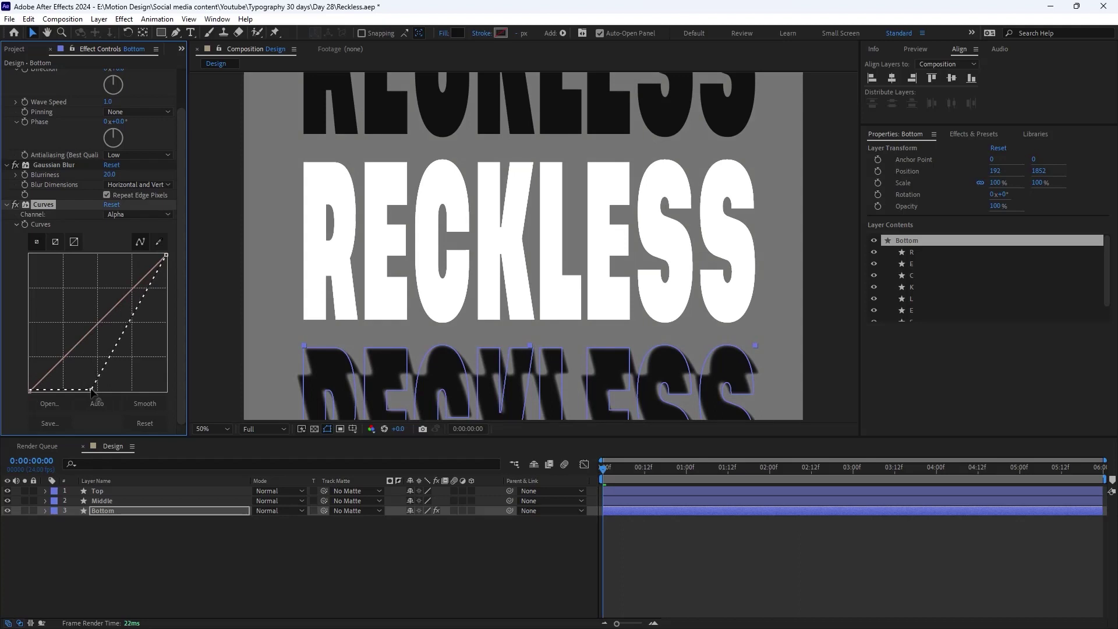
drag(166, 255, 107, 255)
scroll(573, 361, up, 3)
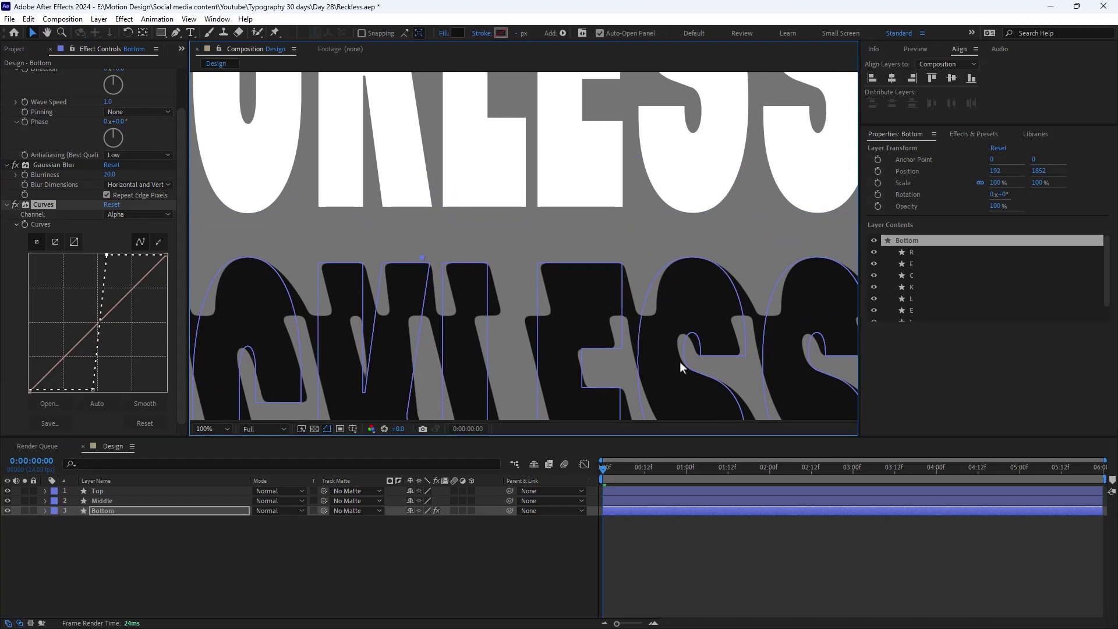
click(291, 610)
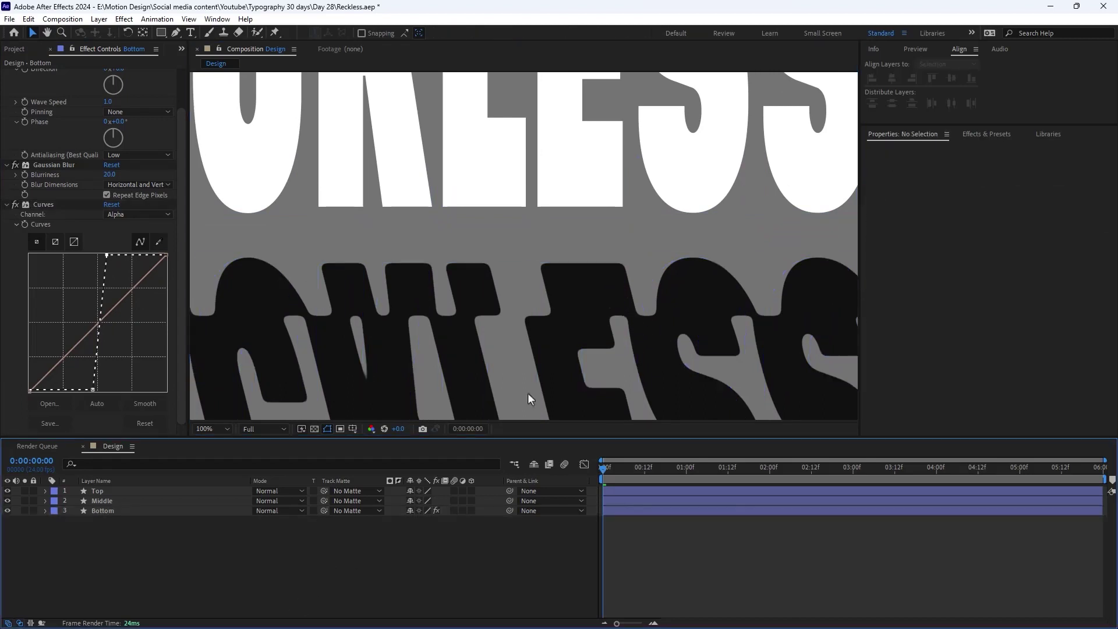
scroll(588, 349, down, 4)
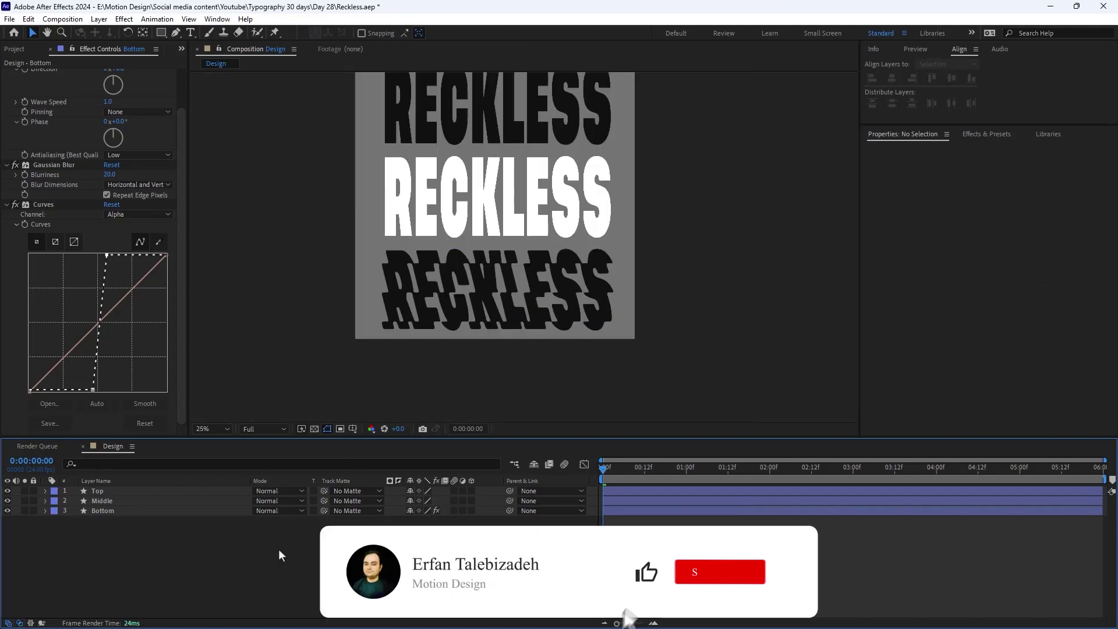
Duplicate Bottom as Bottom 2 and give it a white fill
click(139, 511)
key(ctrl+d)
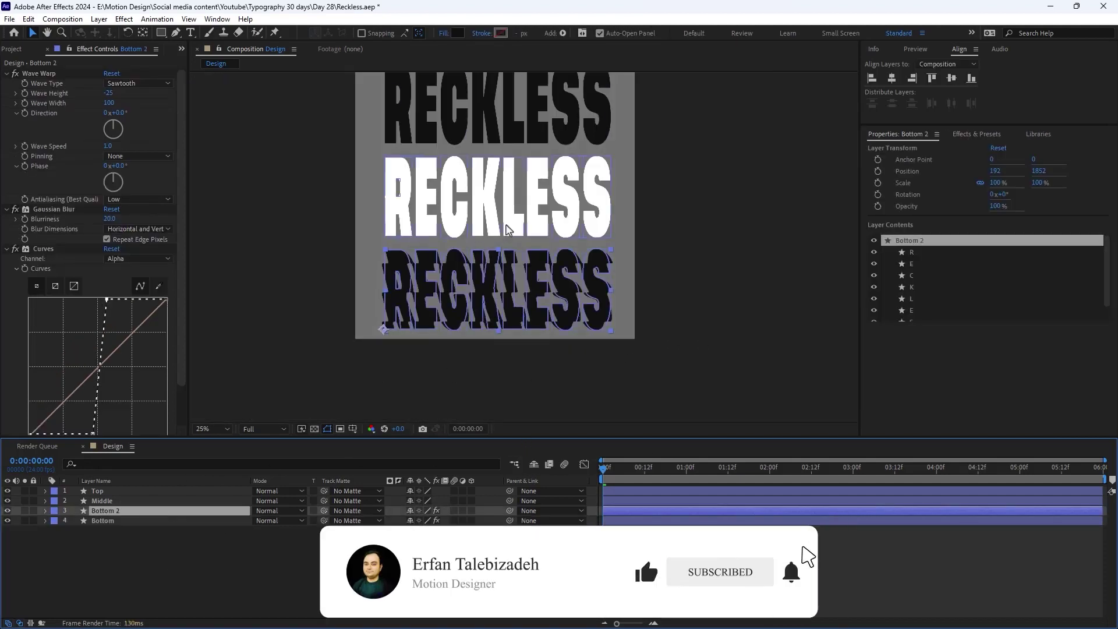
click(458, 33)
click(639, 310)
click(627, 300)
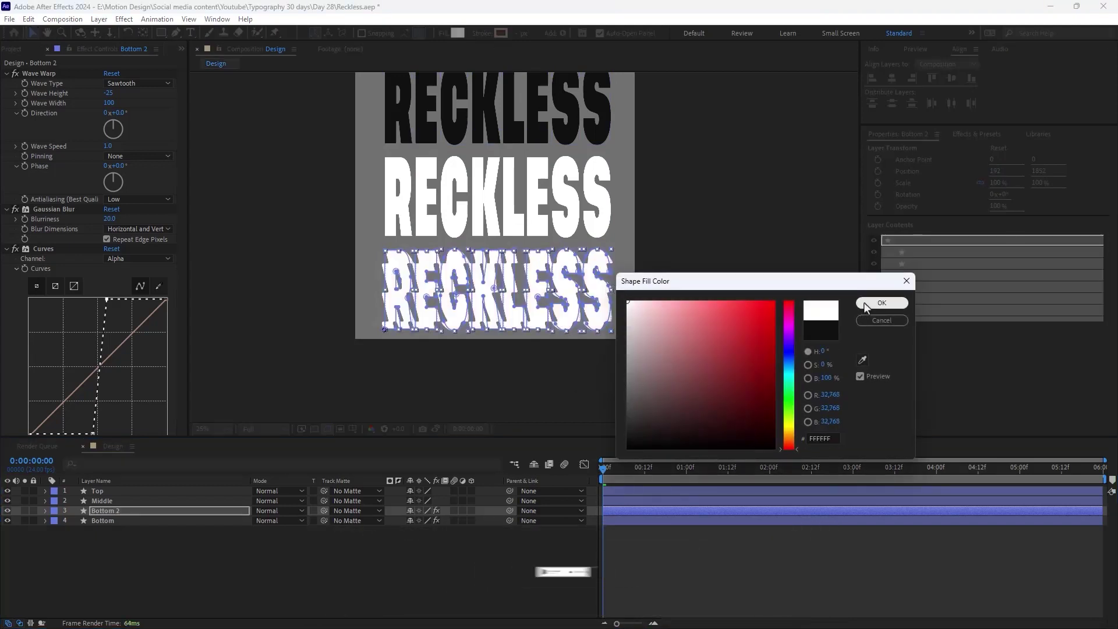
click(864, 303)
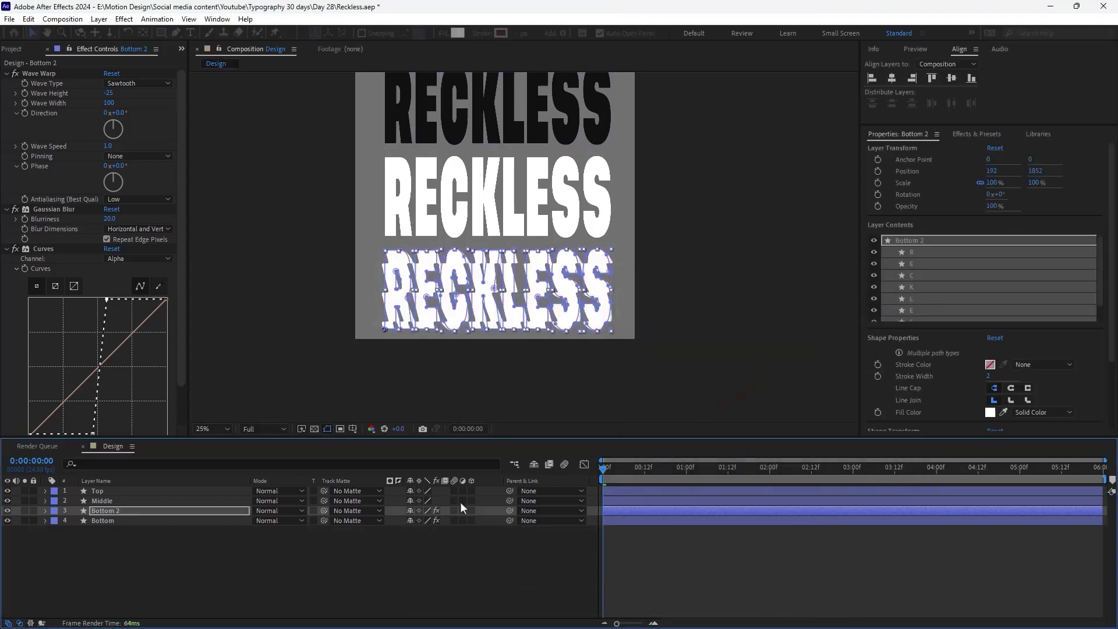
Change Bottom 2's Wave Height to 25 and preview the interlocking waves
click(110, 94)
text(25)
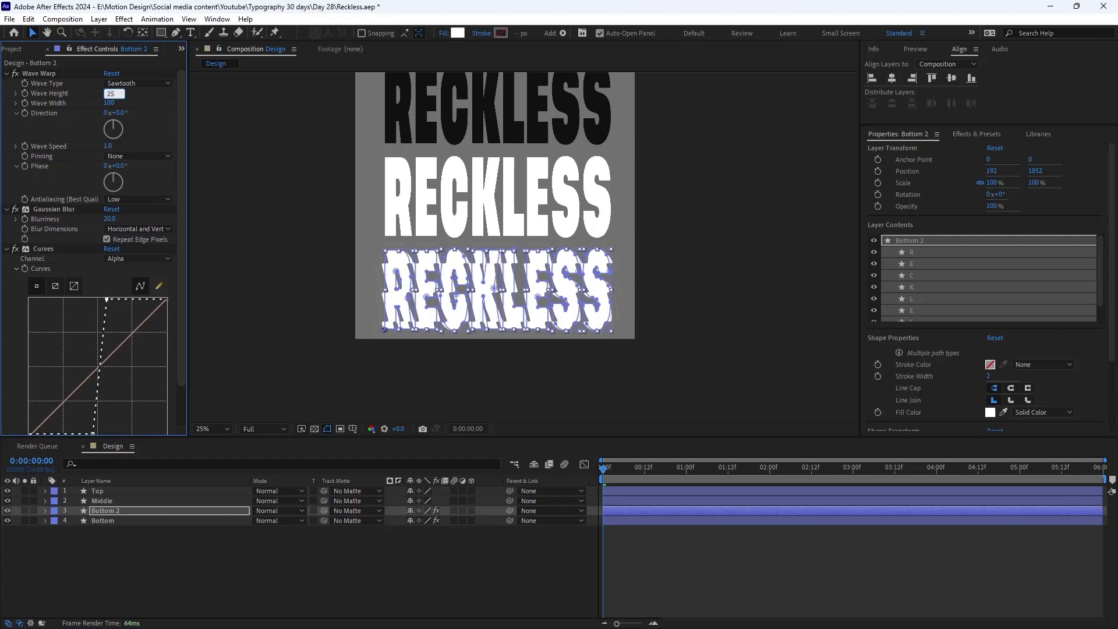
key(Return)
click(336, 561)
key(space)
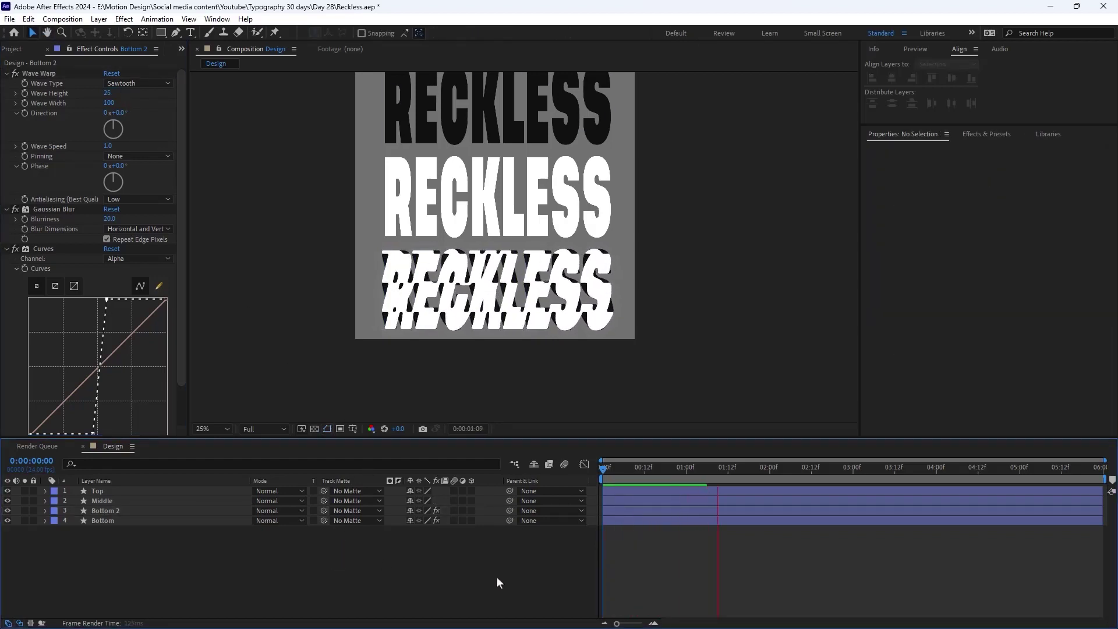
Copy Bottom's Wave Warp, Gaussian Blur and Curves effects onto the Top layer
click(732, 467)
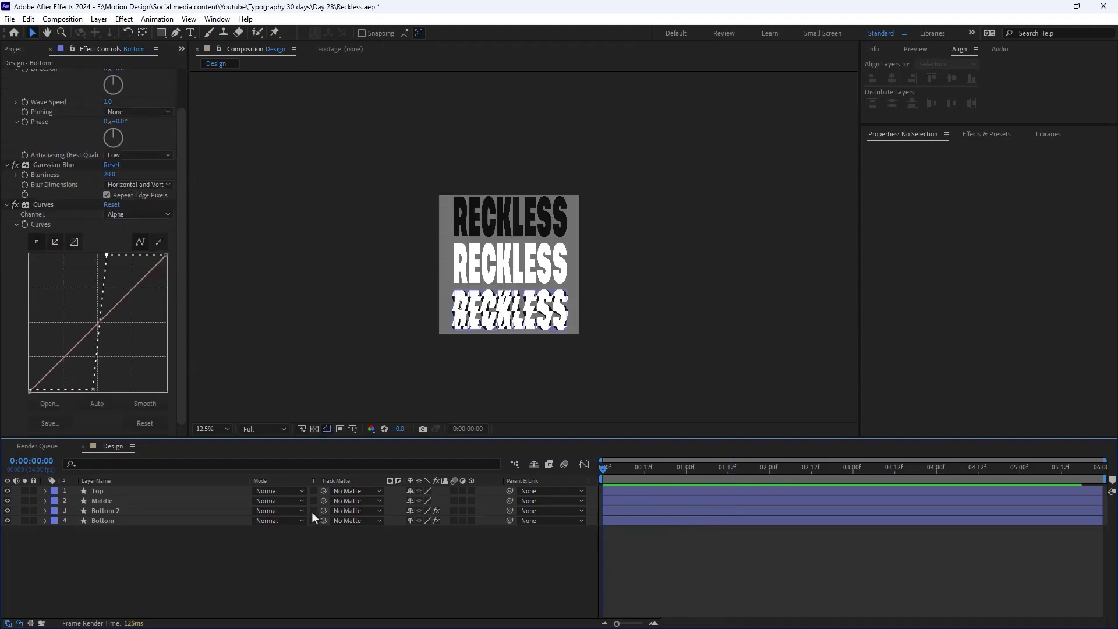
click(7, 73)
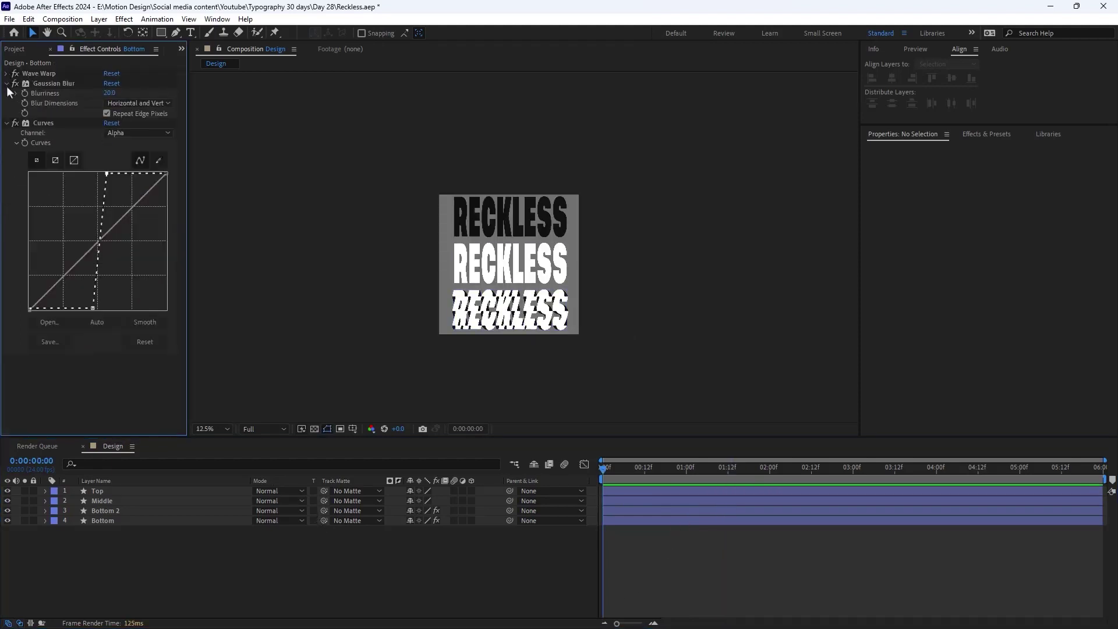
click(5, 83)
click(6, 93)
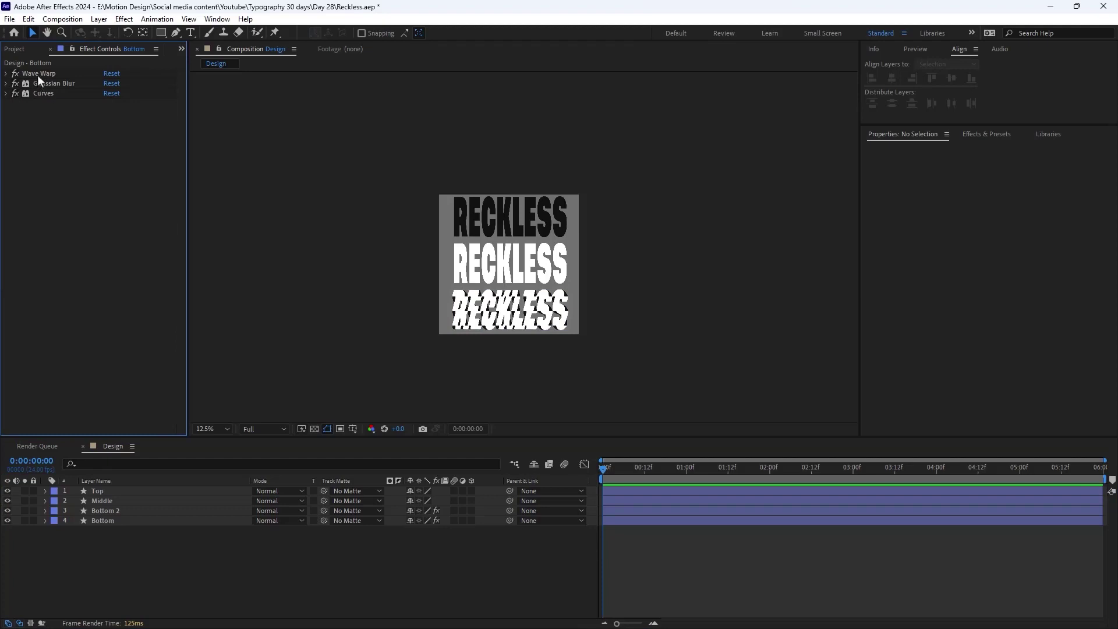
click(37, 74)
shift+click(44, 94)
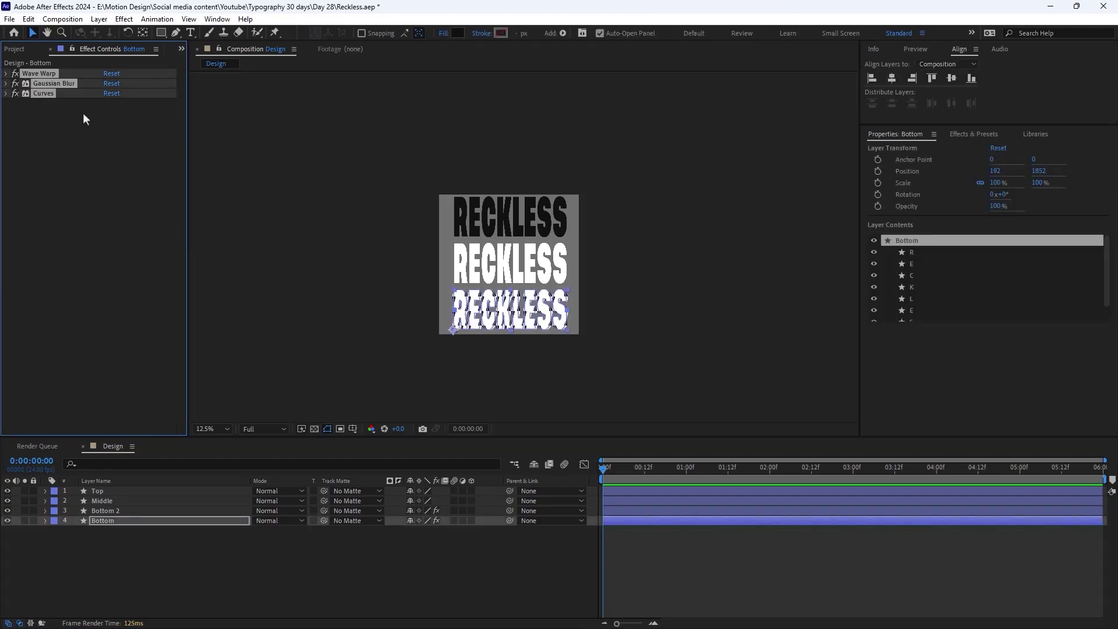
click(118, 491)
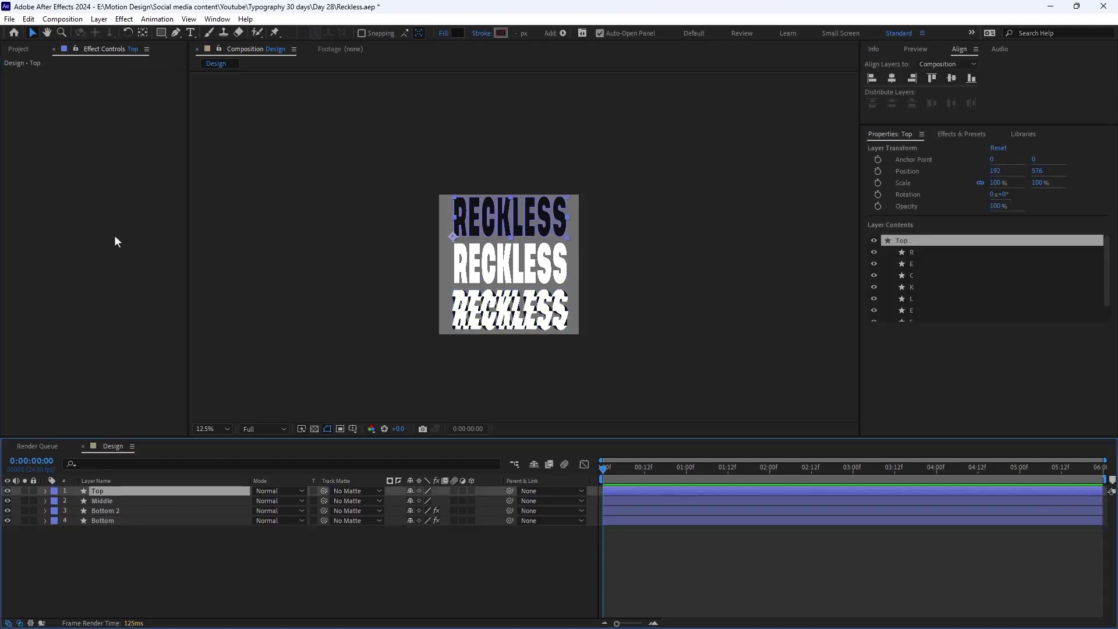
key(ctrl+v)
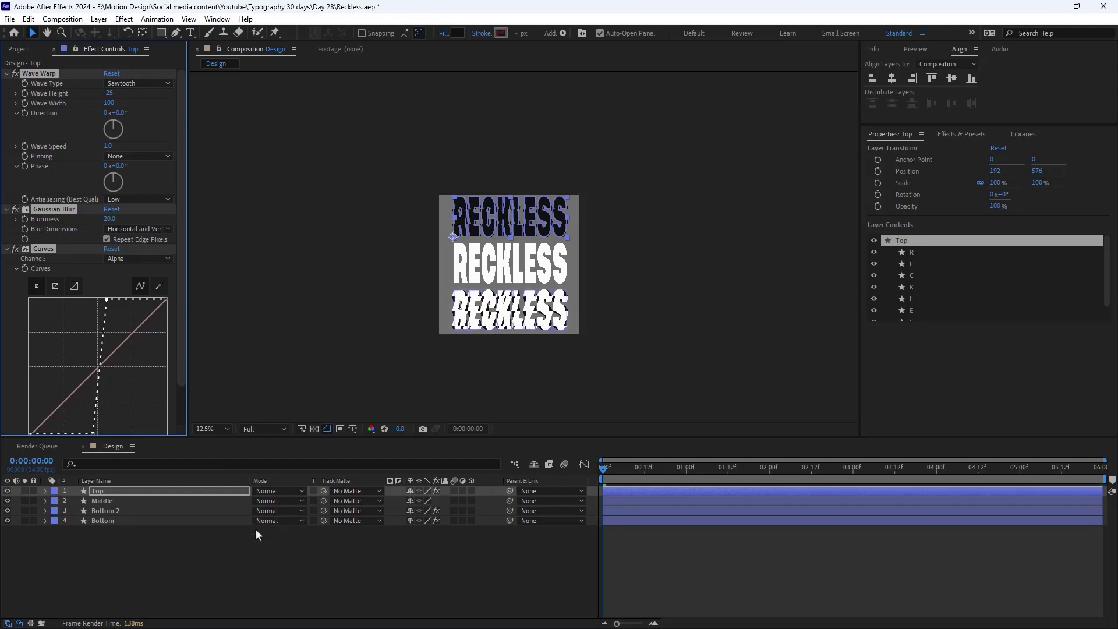
Duplicate the Top layer as Top 2
click(132, 546)
click(102, 491)
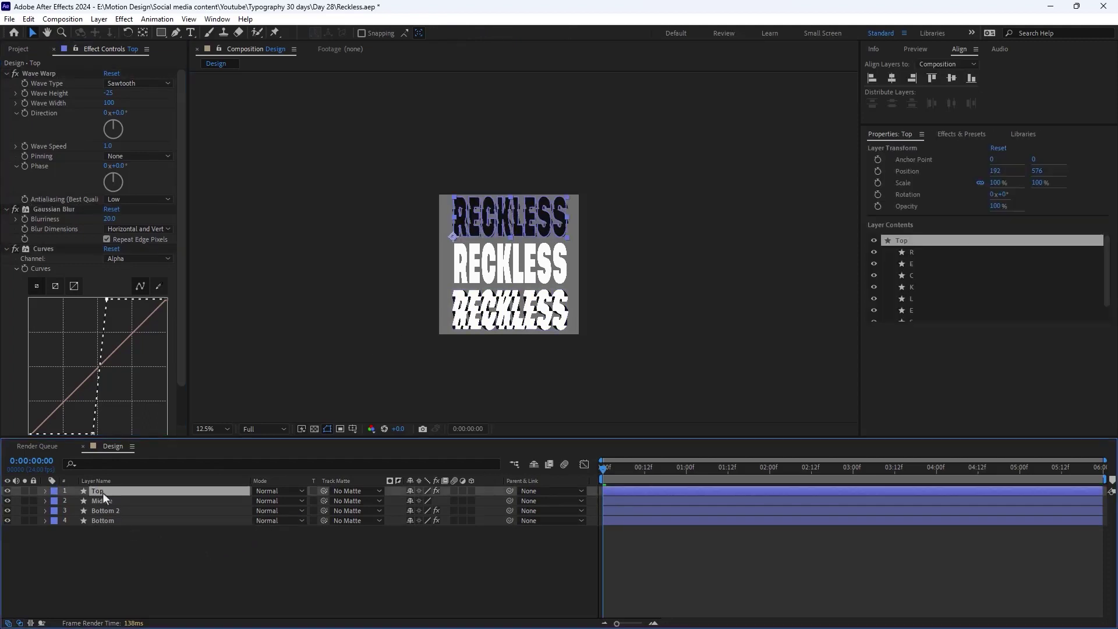
key(ctrl+d)
Select Bottom 2's Wave Warp, Gaussian Blur and Curves effects
click(125, 521)
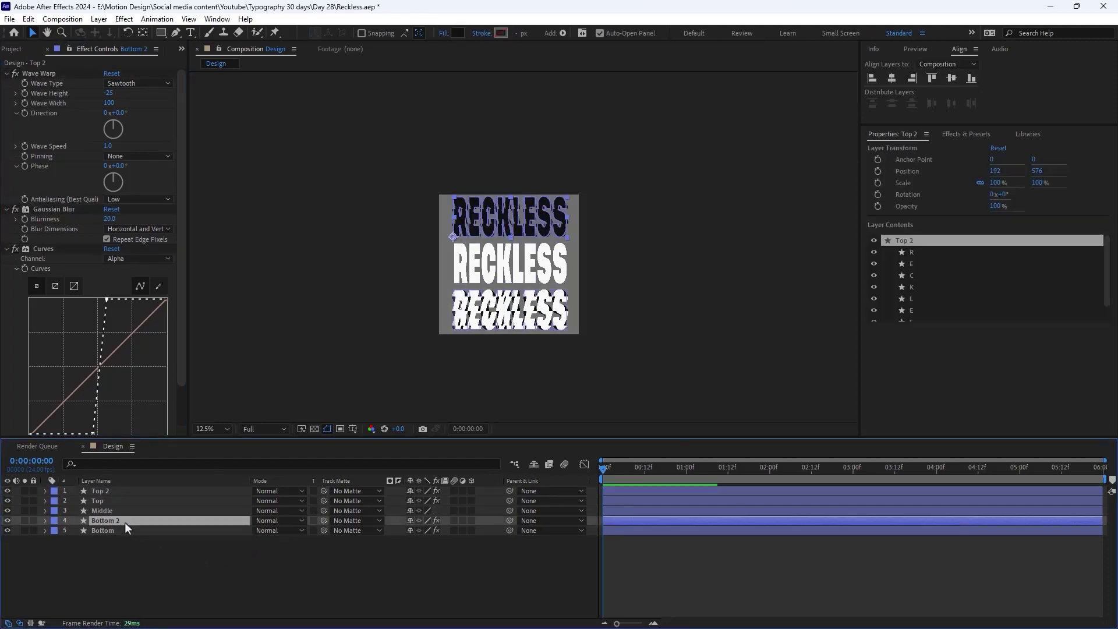
click(6, 93)
click(23, 93)
shift+click(26, 83)
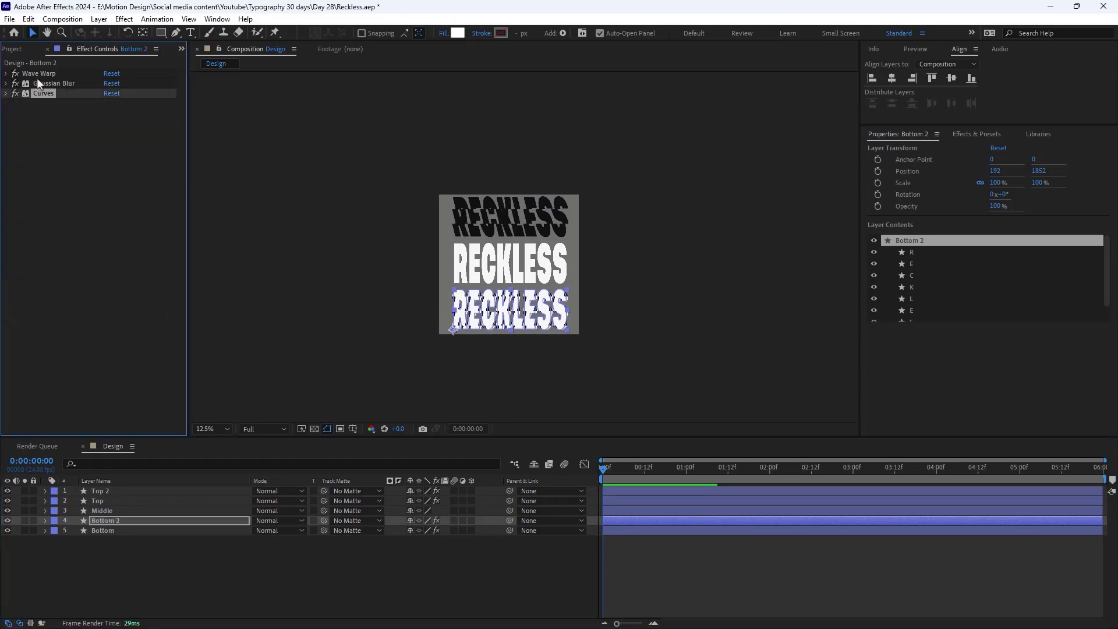
shift+click(29, 73)
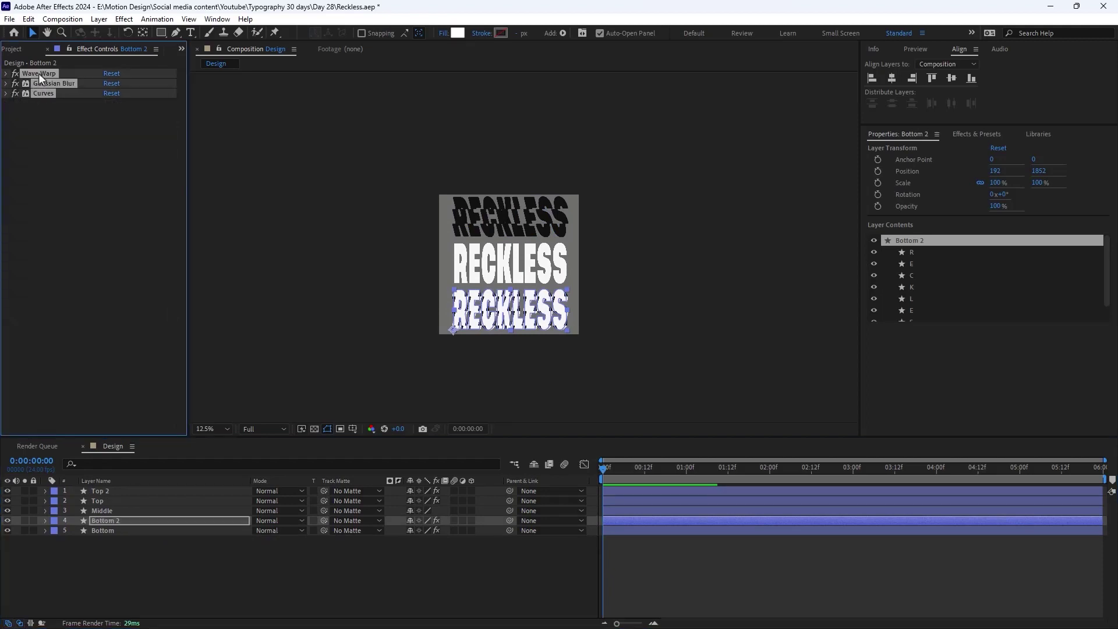
Inspect Top 2's three effects and preview the top word's wave animation
click(120, 492)
click(7, 75)
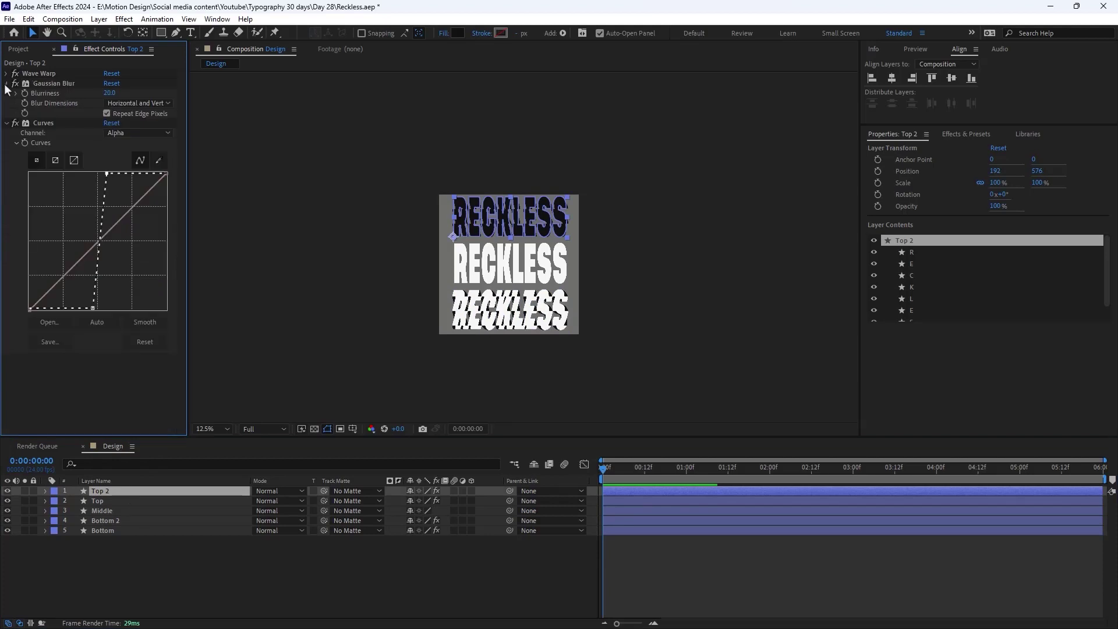
click(6, 84)
click(5, 93)
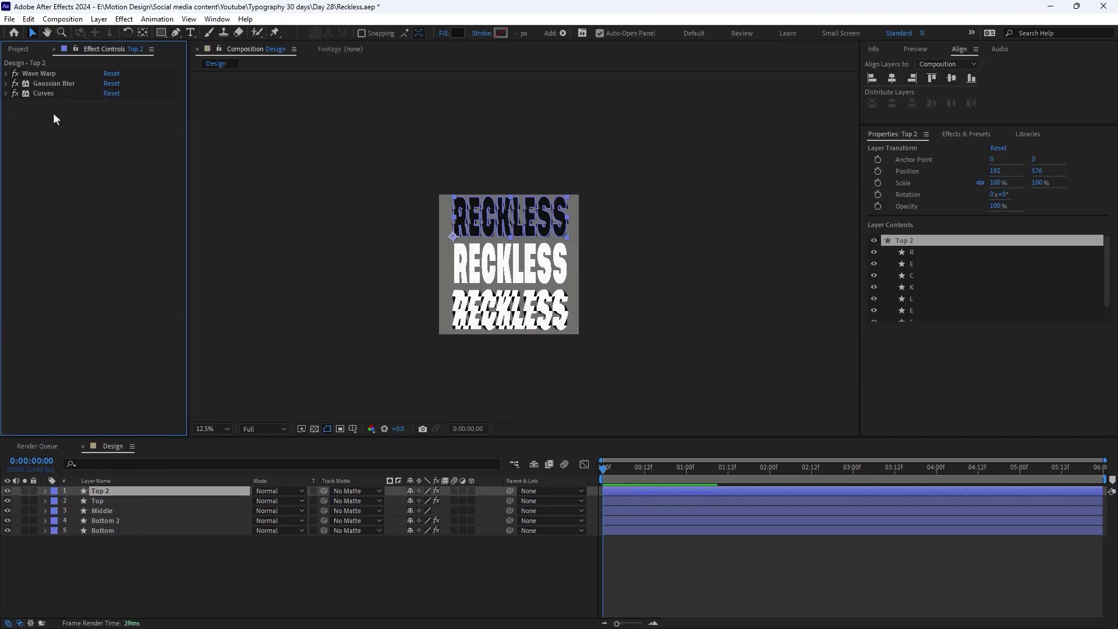
click(33, 75)
shift+click(43, 94)
key(ctrl+grave)
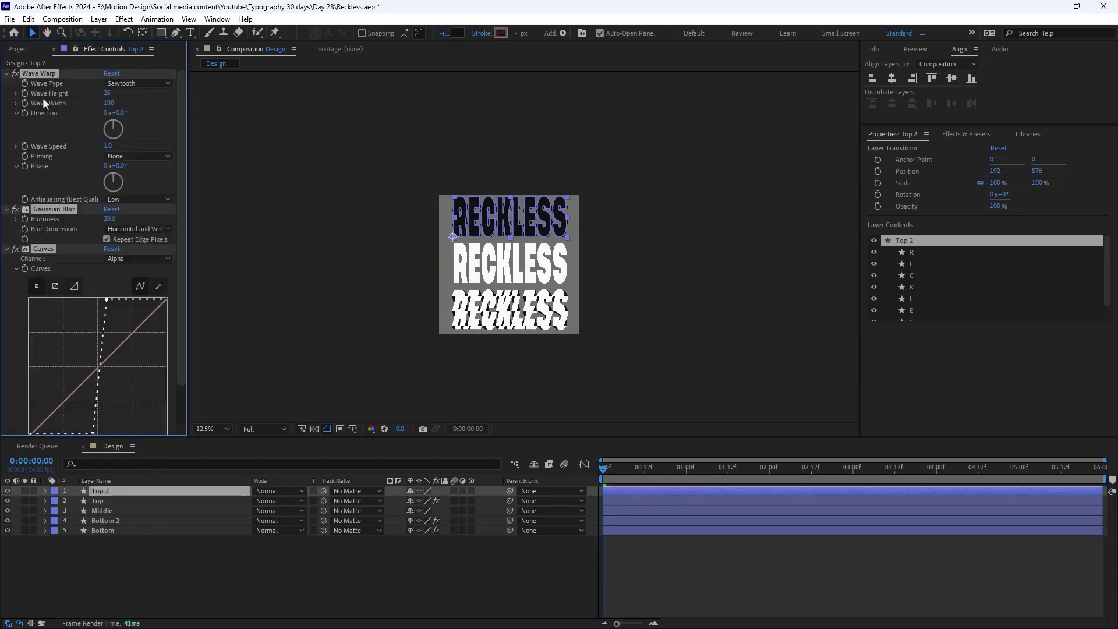
click(7, 75)
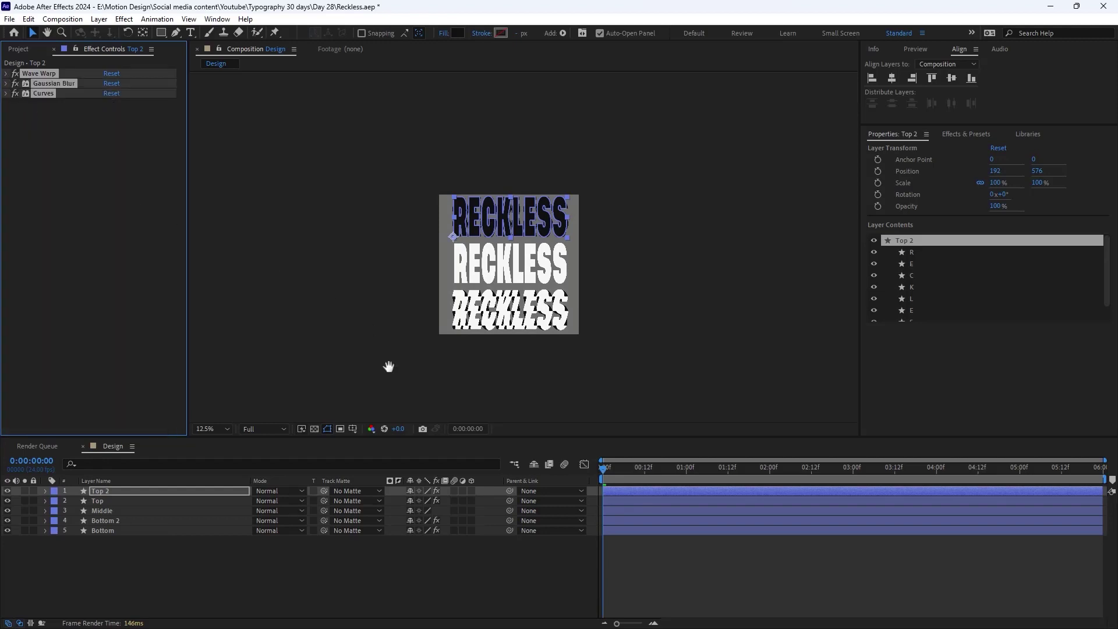
key(space)
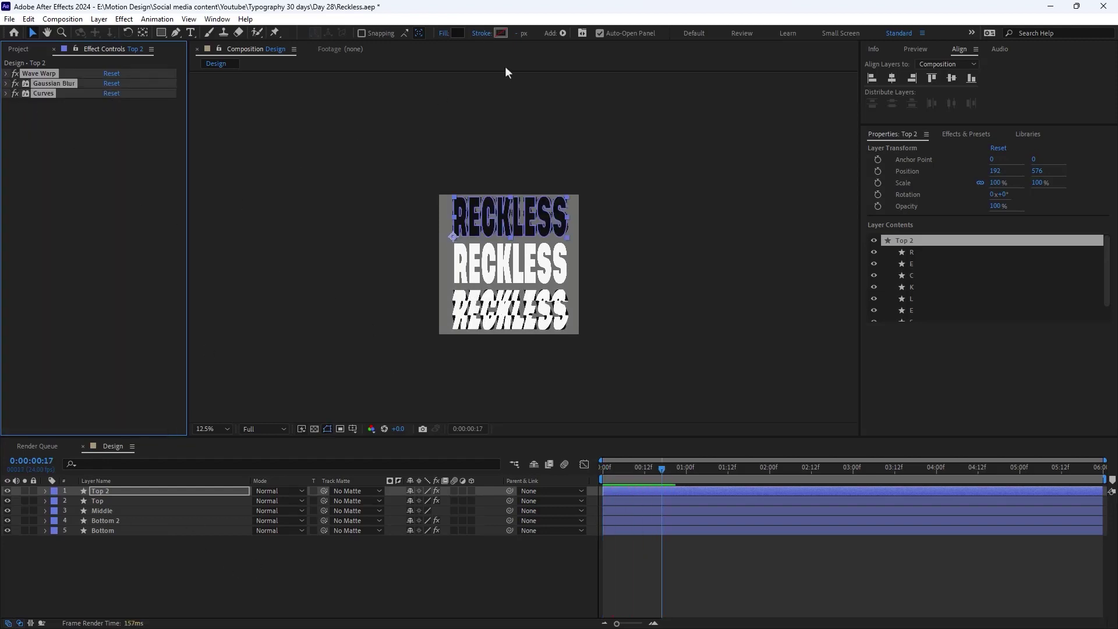
Fill Top 2 with near-white and preview the interlocking top-row waves
click(460, 33)
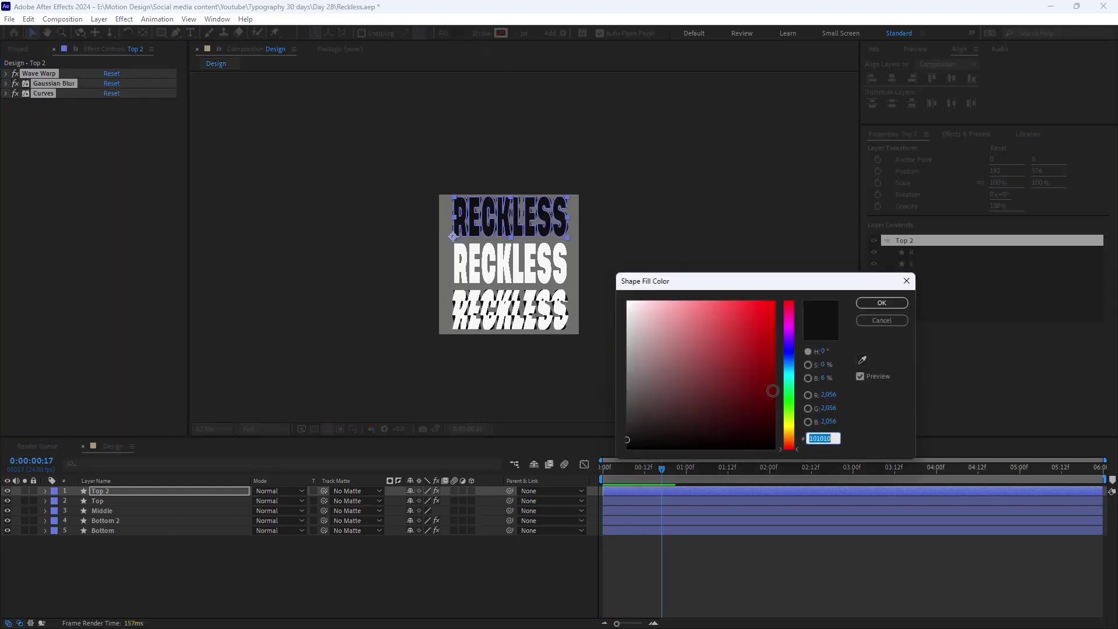
click(861, 361)
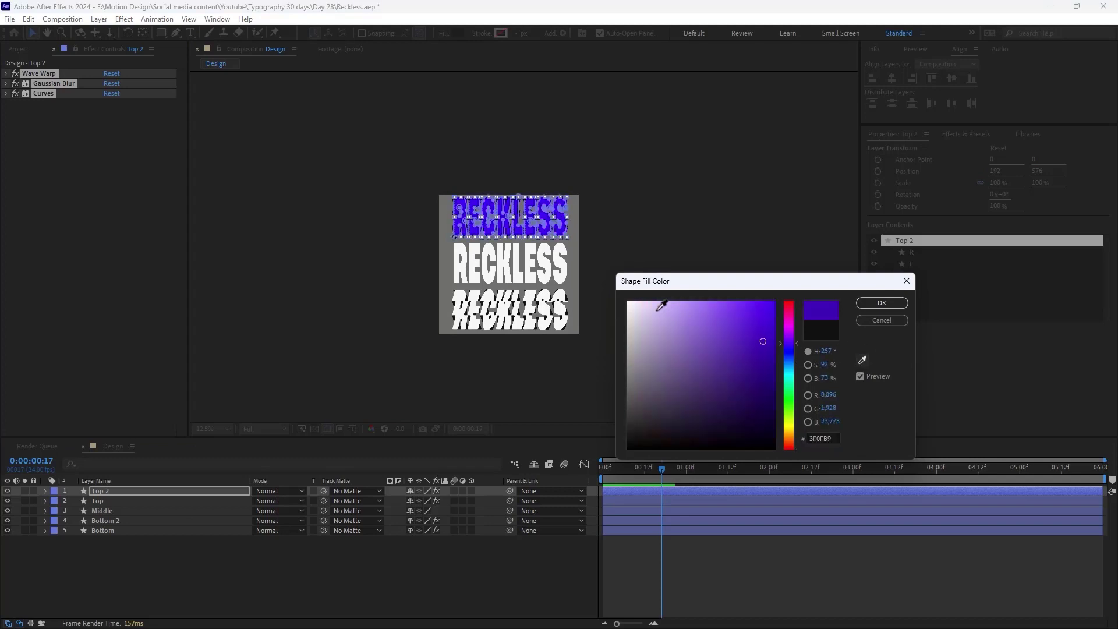
click(813, 296)
click(627, 302)
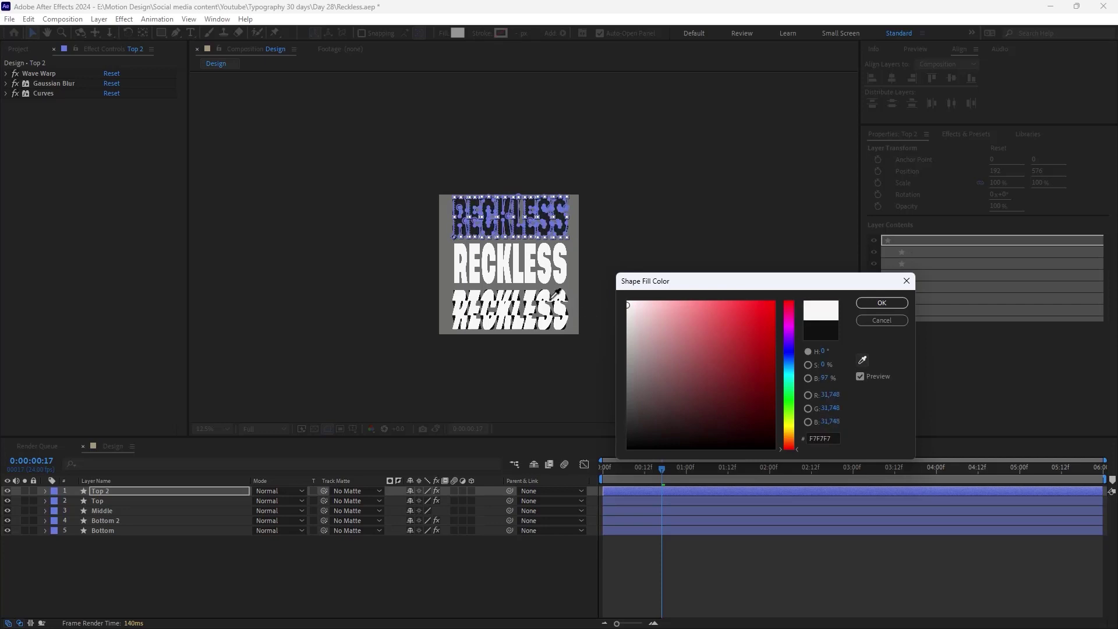
click(881, 303)
click(463, 561)
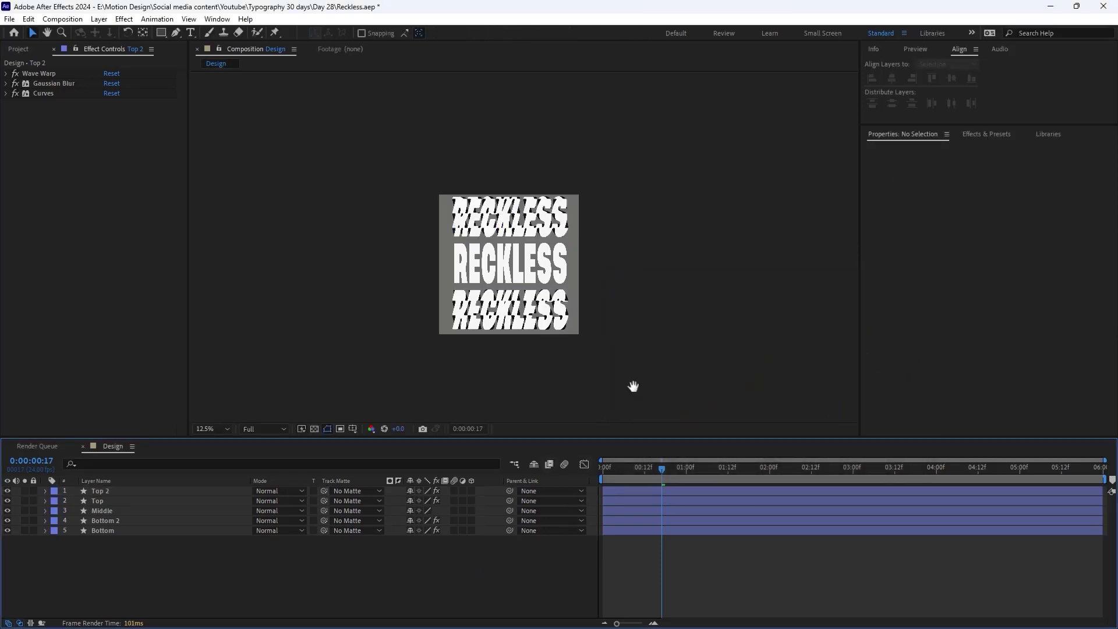
key(space)
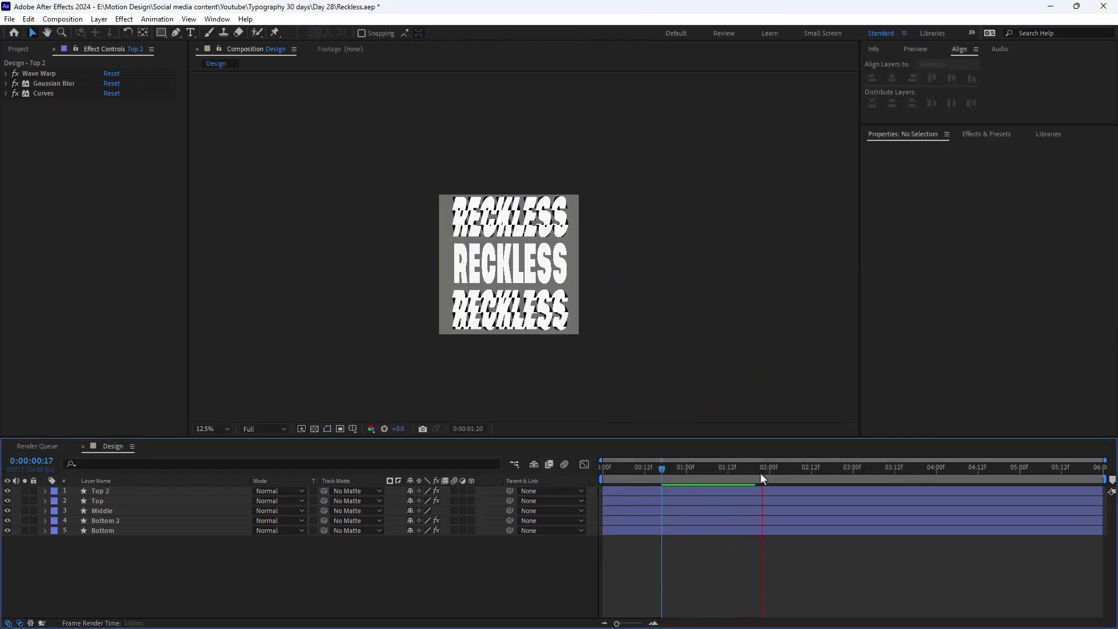
click(761, 469)
key(Home)
Copy Bottom's Wave Warp, Gaussian Blur and Curves effects and paste them onto the Middle layer
click(105, 511)
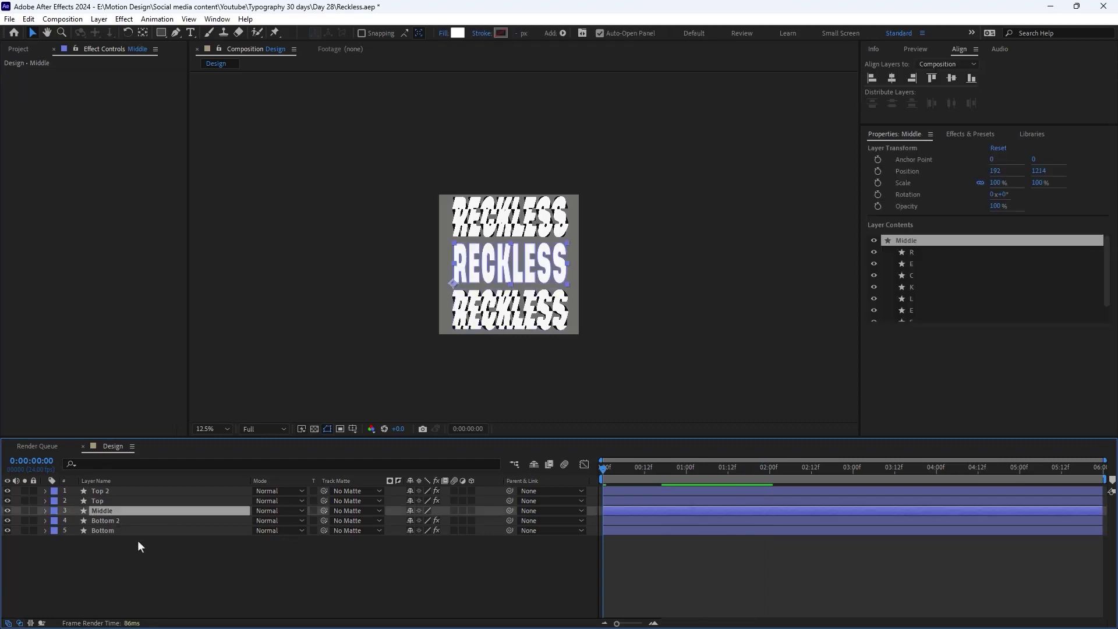
click(123, 531)
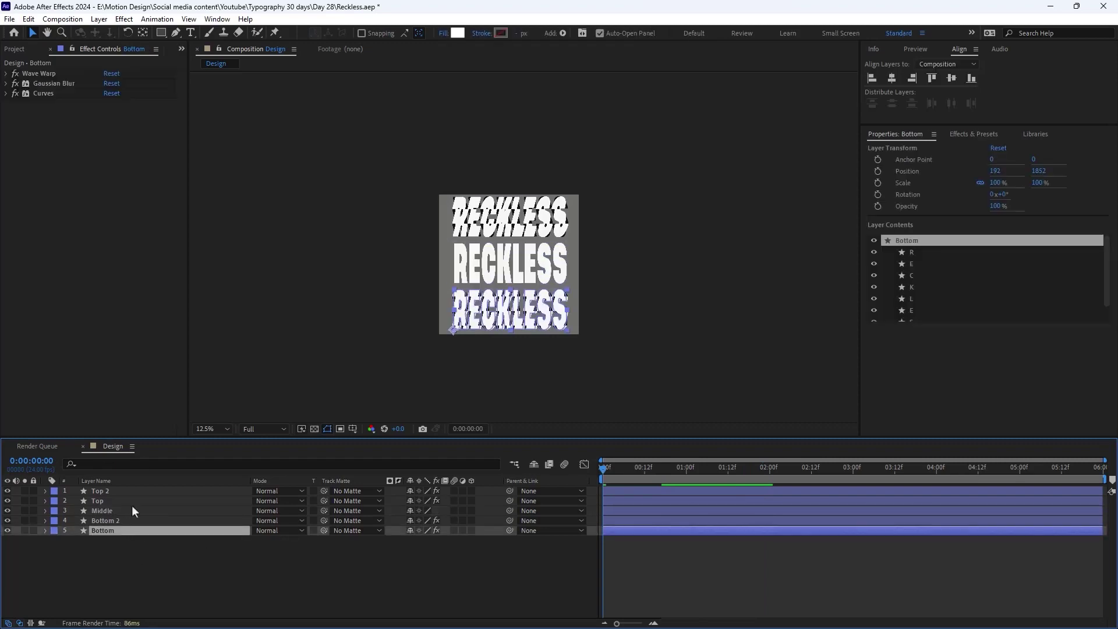
click(48, 75)
shift+click(40, 92)
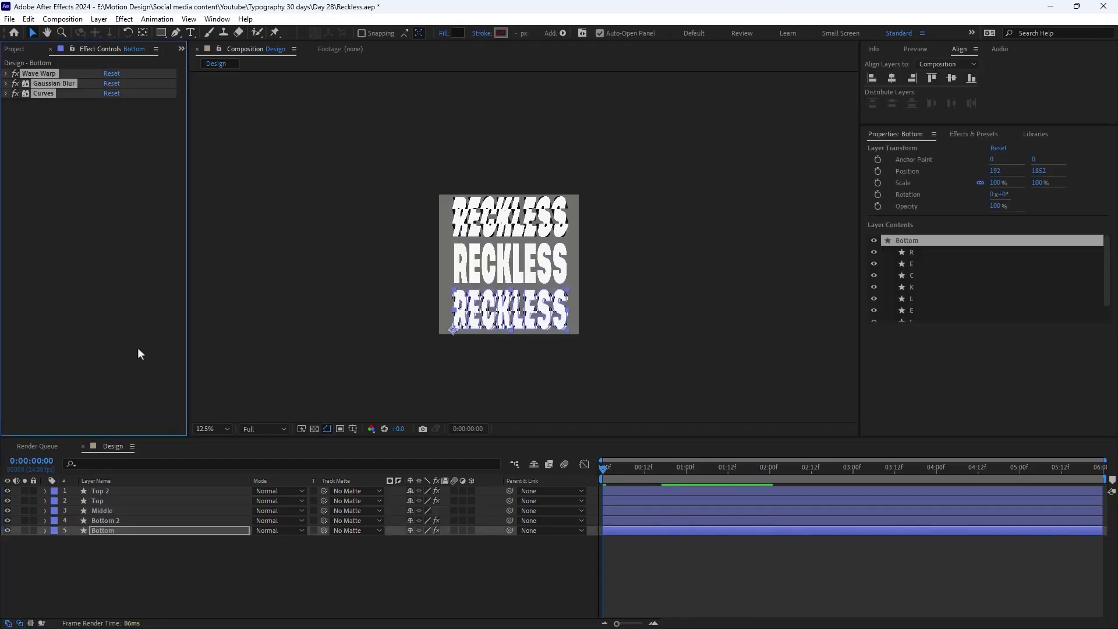
click(114, 510)
key(ctrl+v)
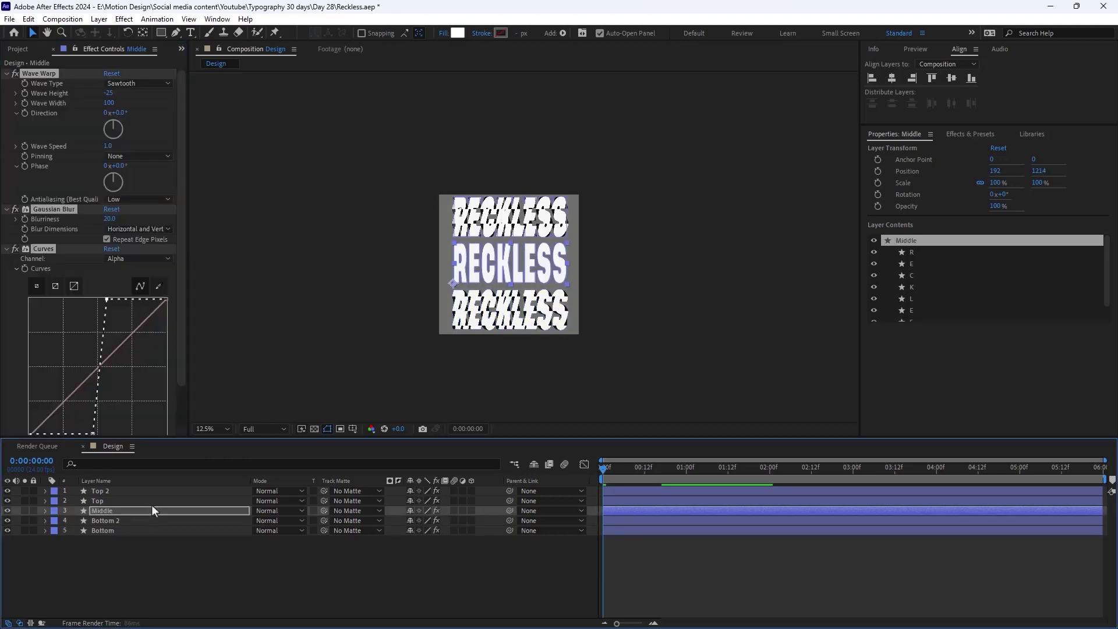
Duplicate the Middle layer to create Middle 2
click(141, 542)
click(110, 511)
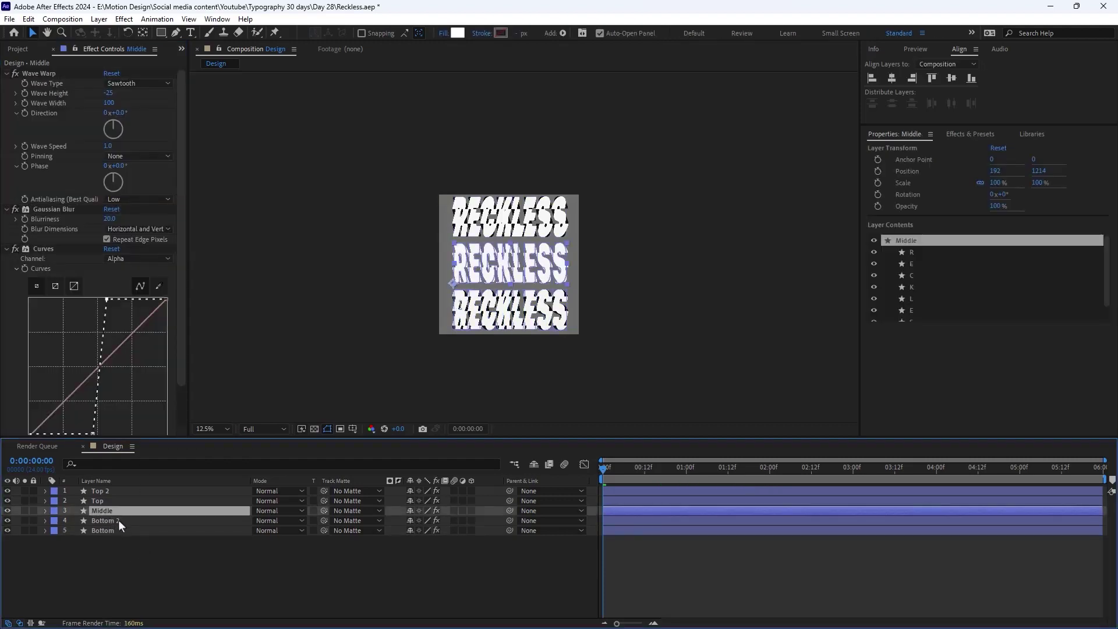
key(ctrl+d)
Fill Middle 2 with the near-black 141414 sampled from the top word
click(457, 33)
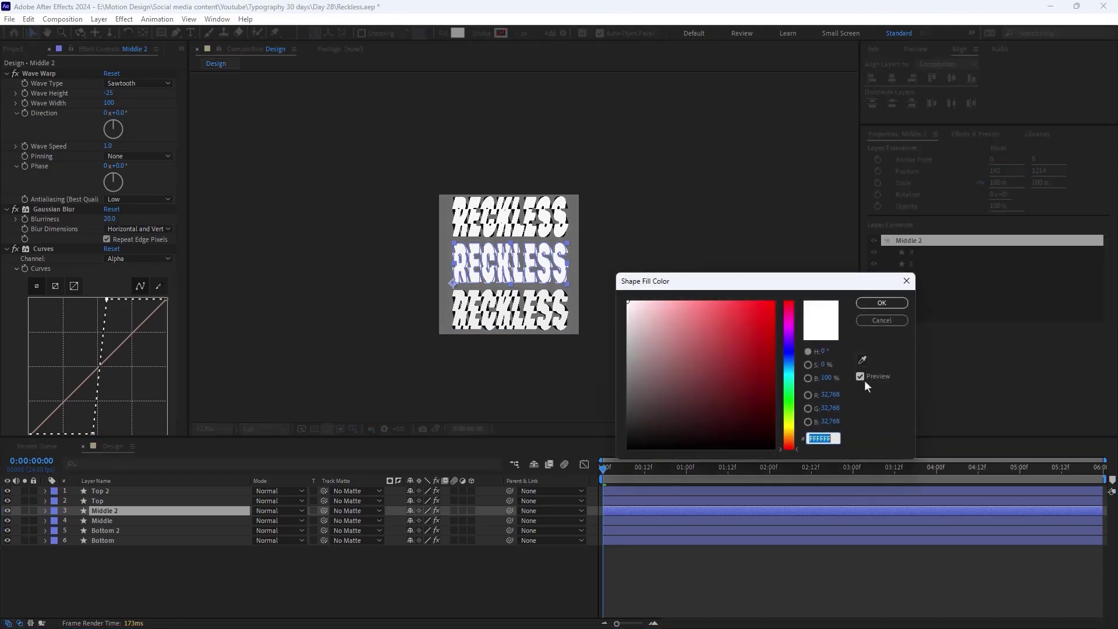
click(862, 359)
click(579, 209)
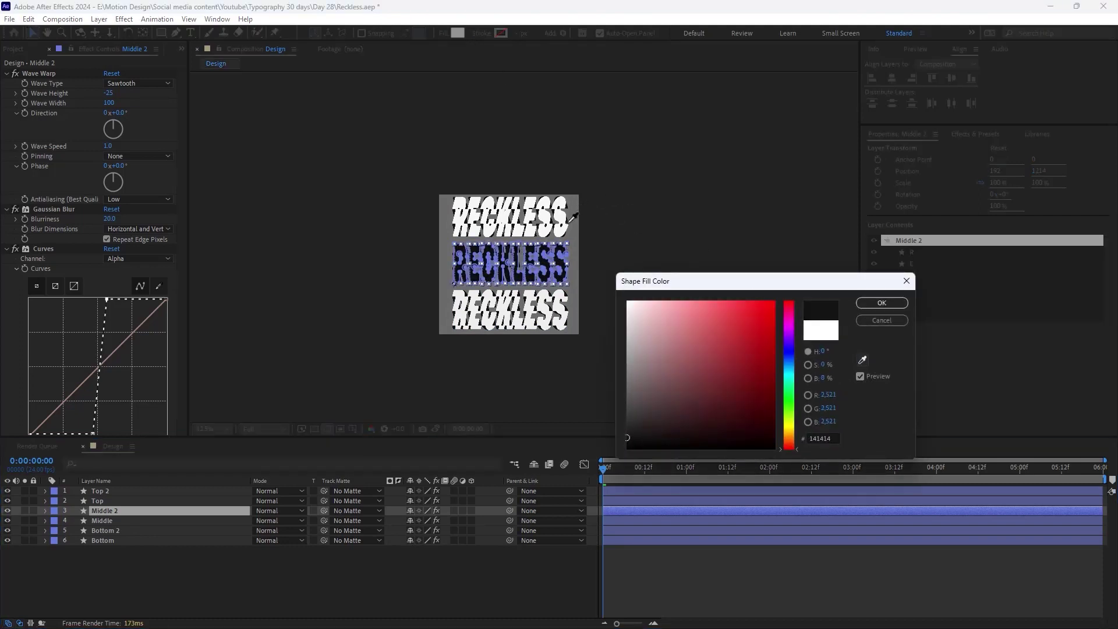
key(Return)
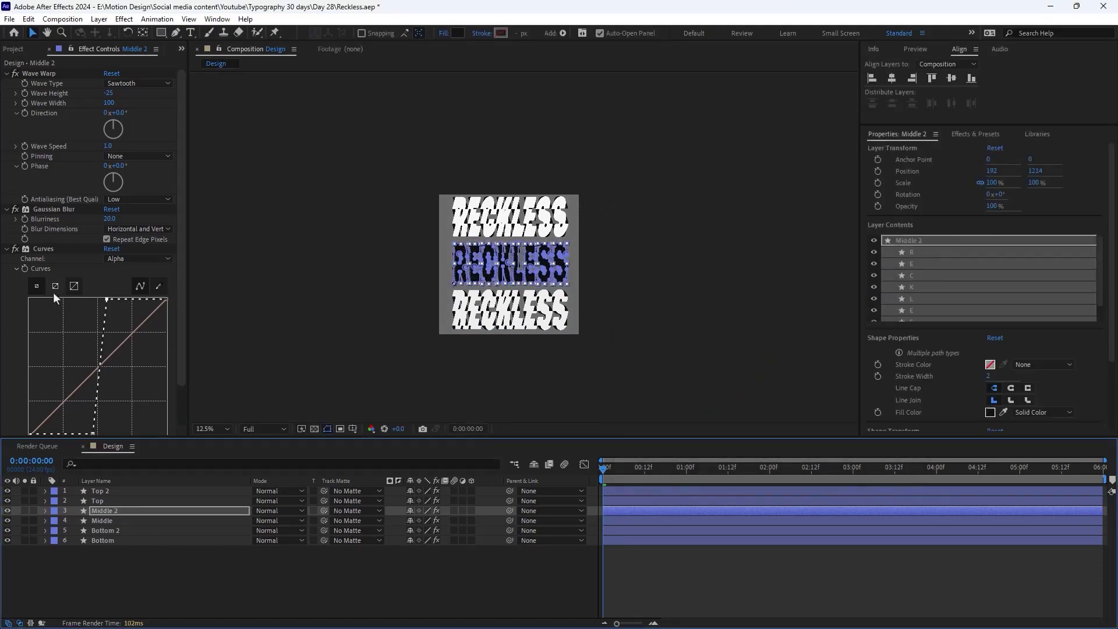
Set Middle 2's Wave Warp Wave Height to 25 and preview the animation
click(108, 93)
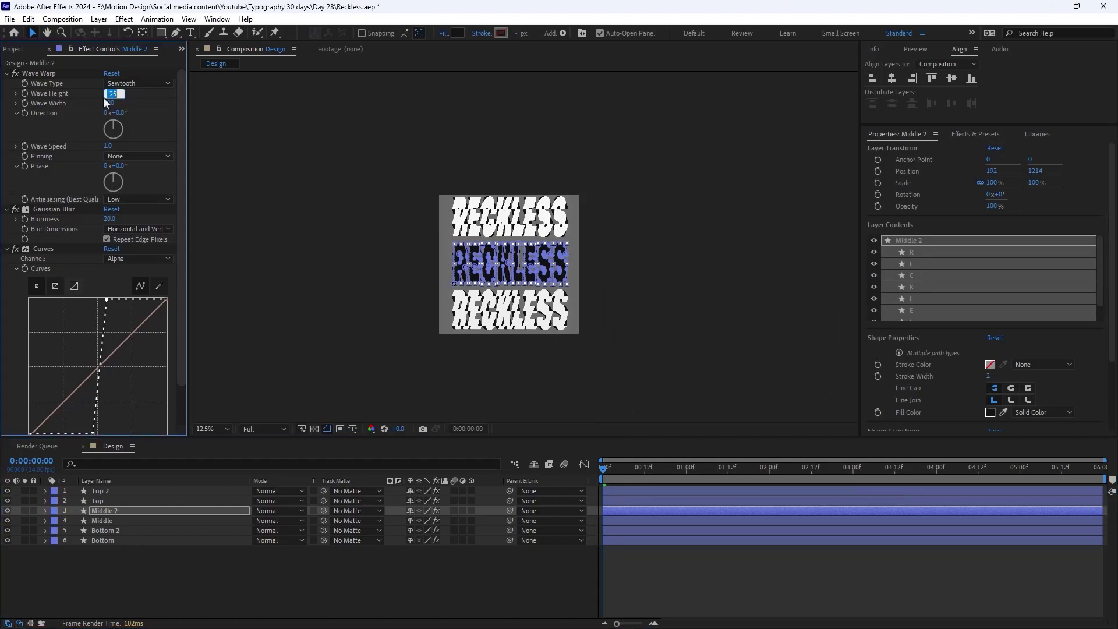
key(Return)
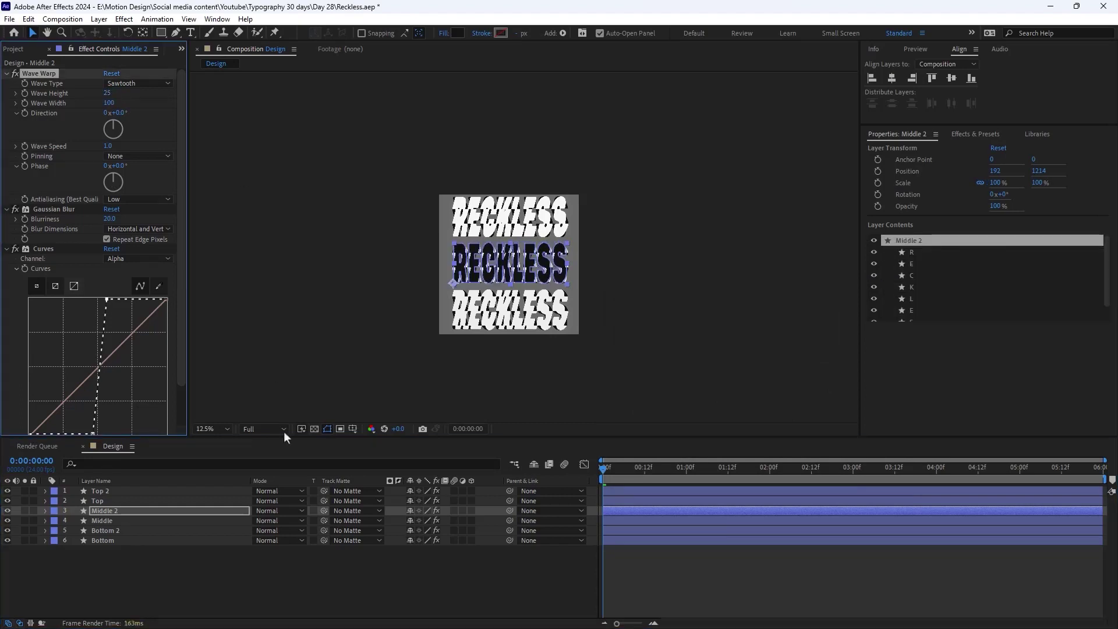
click(338, 572)
key(space)
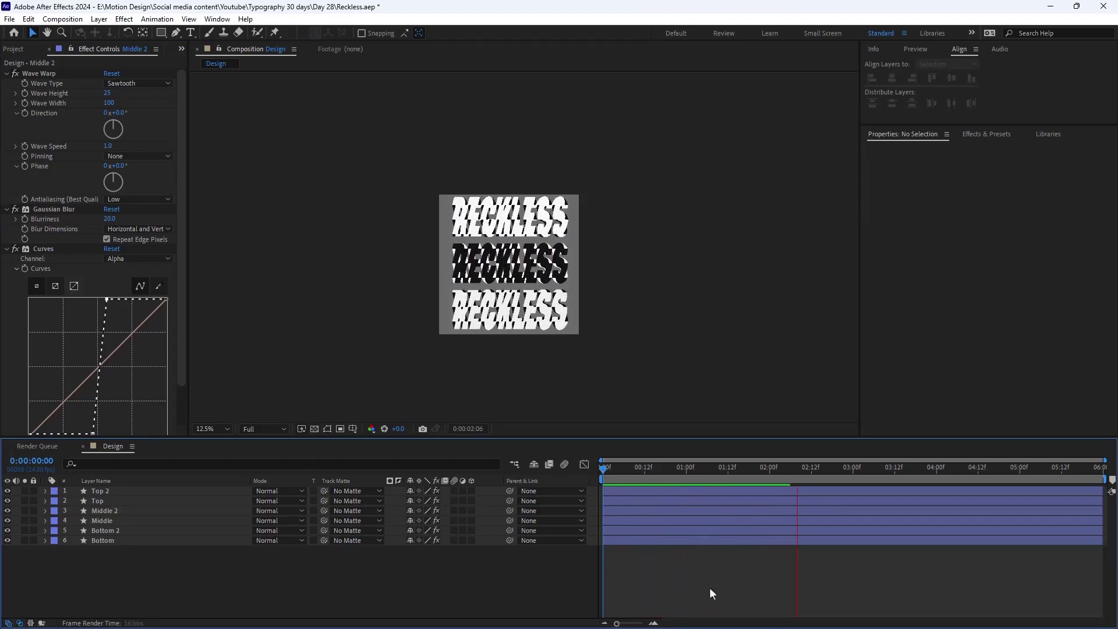
End the work area at 0:00:00:23 and loop-preview the opening frames
key(space)
drag(840, 477, 681, 497)
key(n)
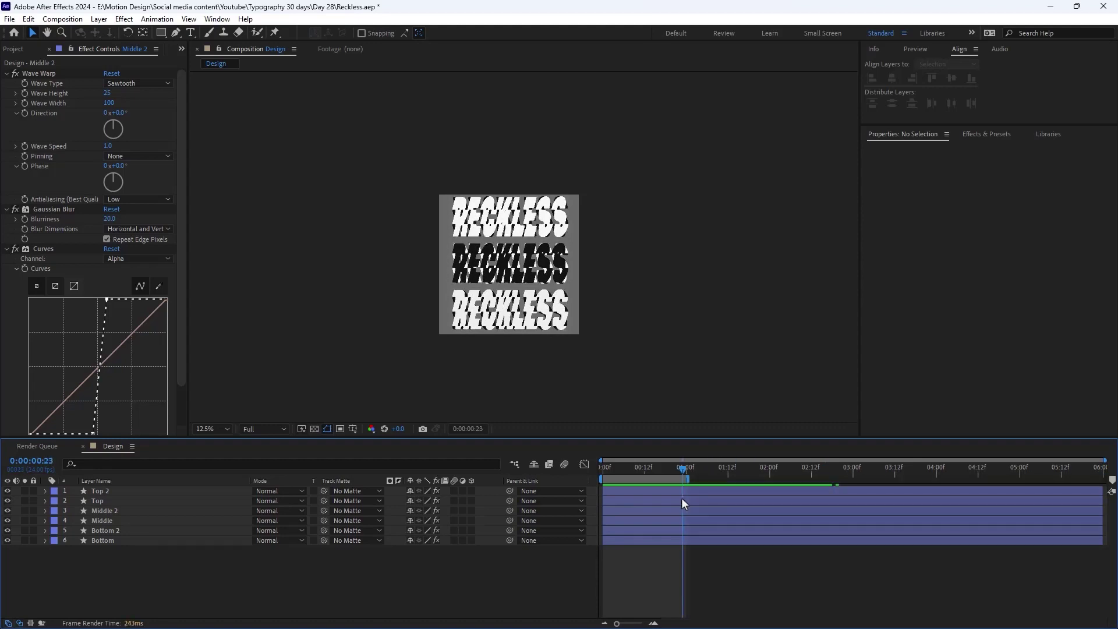
key(space)
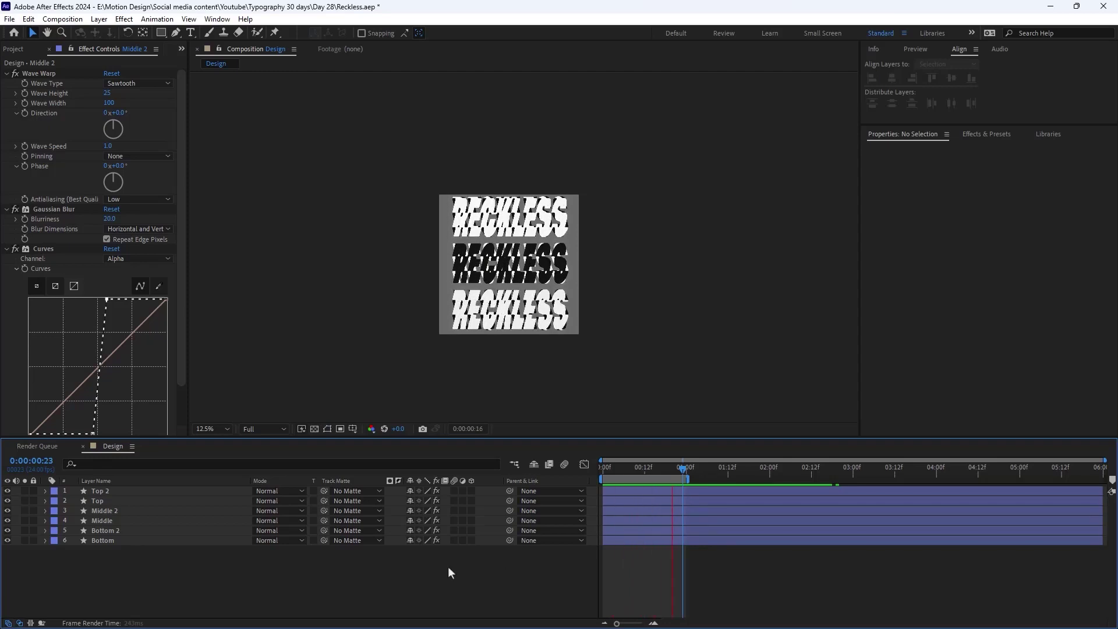
key(space)
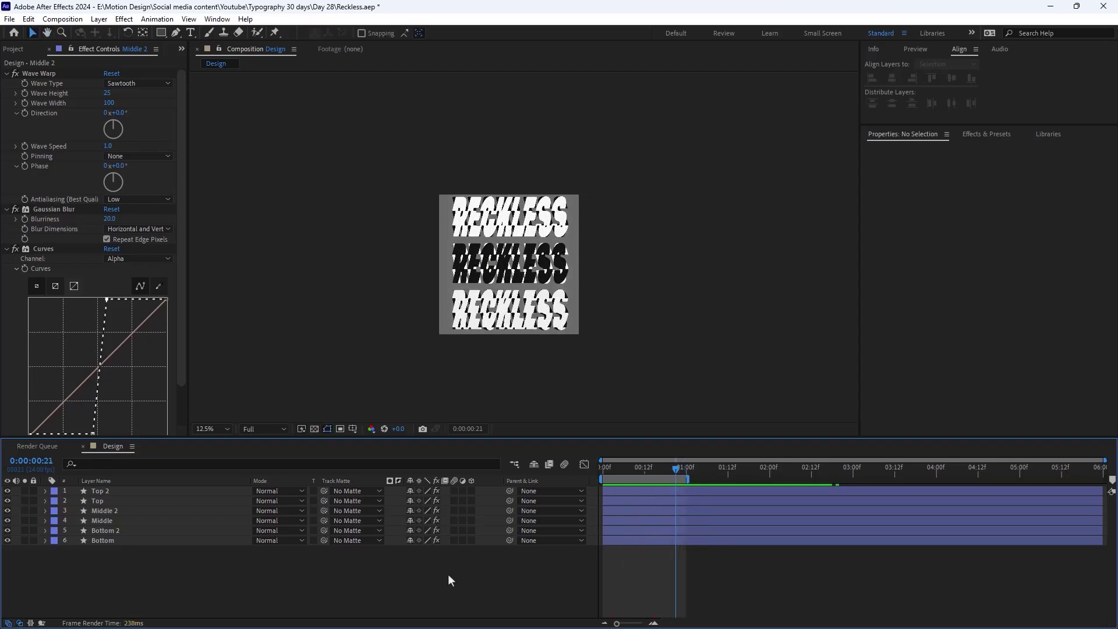
click(16, 51)
Add Text_Texture to the Design comp above Top 2 and scale it to 60%
click(114, 280)
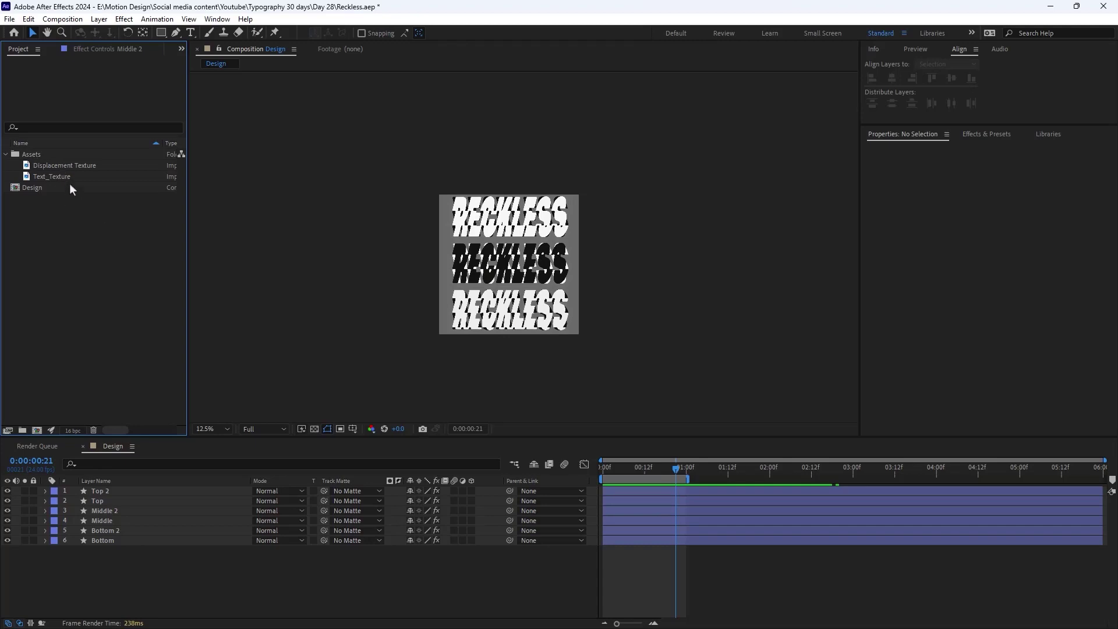
drag(65, 176, 114, 489)
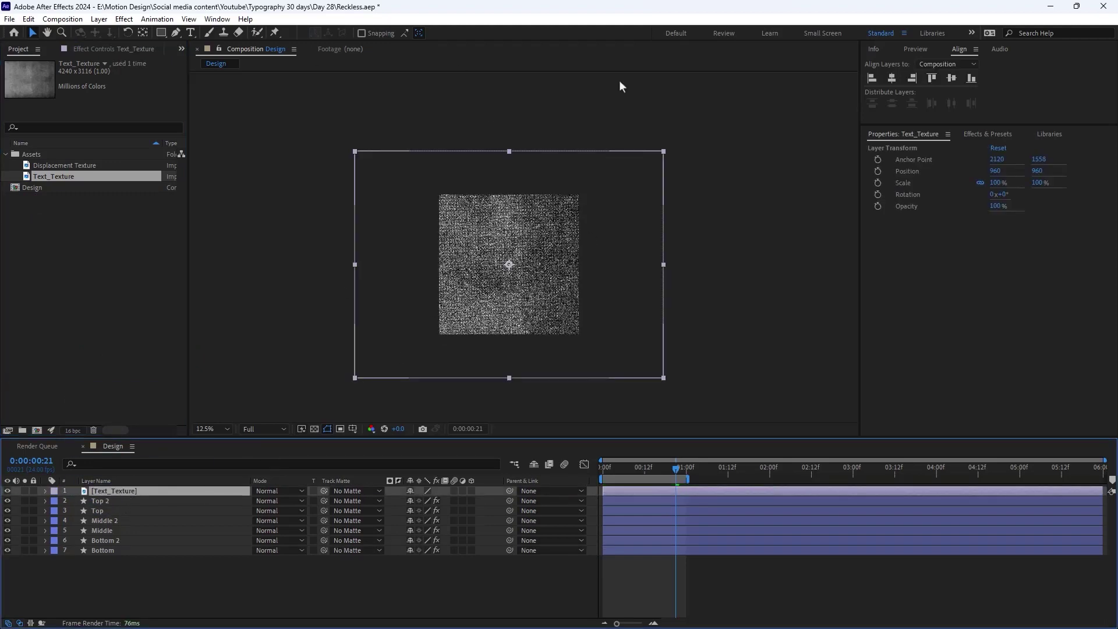
key(s)
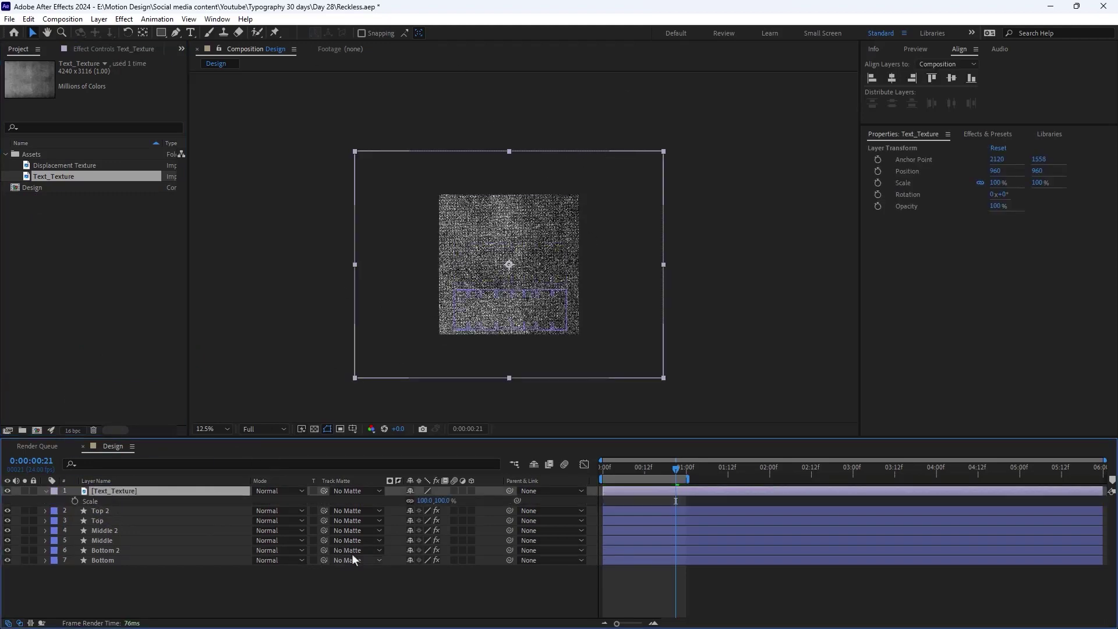
click(423, 500)
text(60)
key(Return)
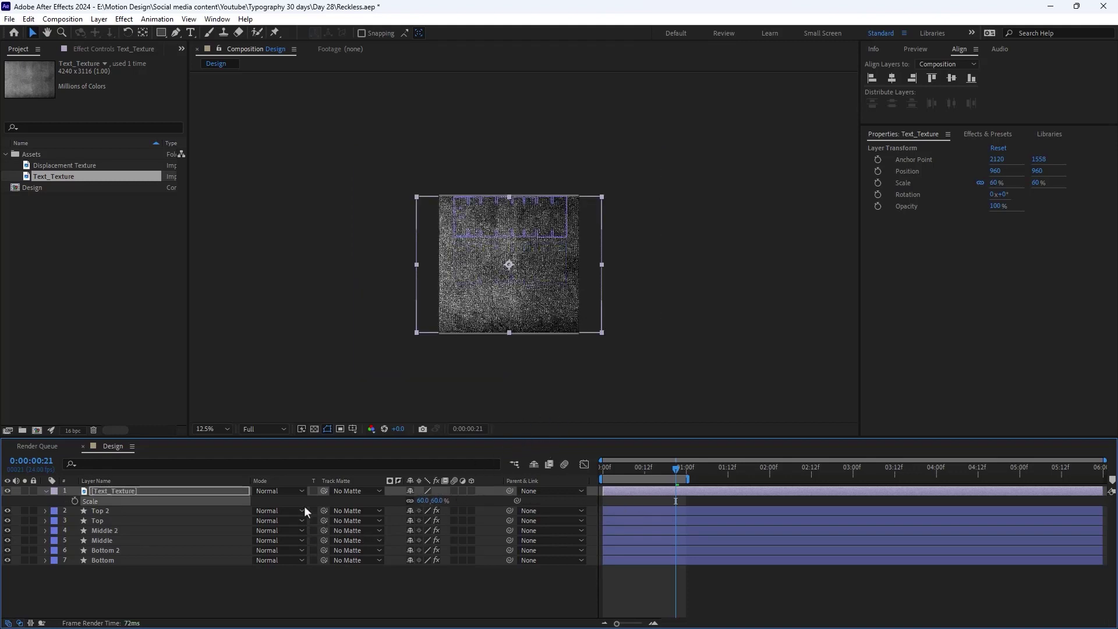
Set the Text_Texture layer's blend mode to Silhouette Luma
click(289, 491)
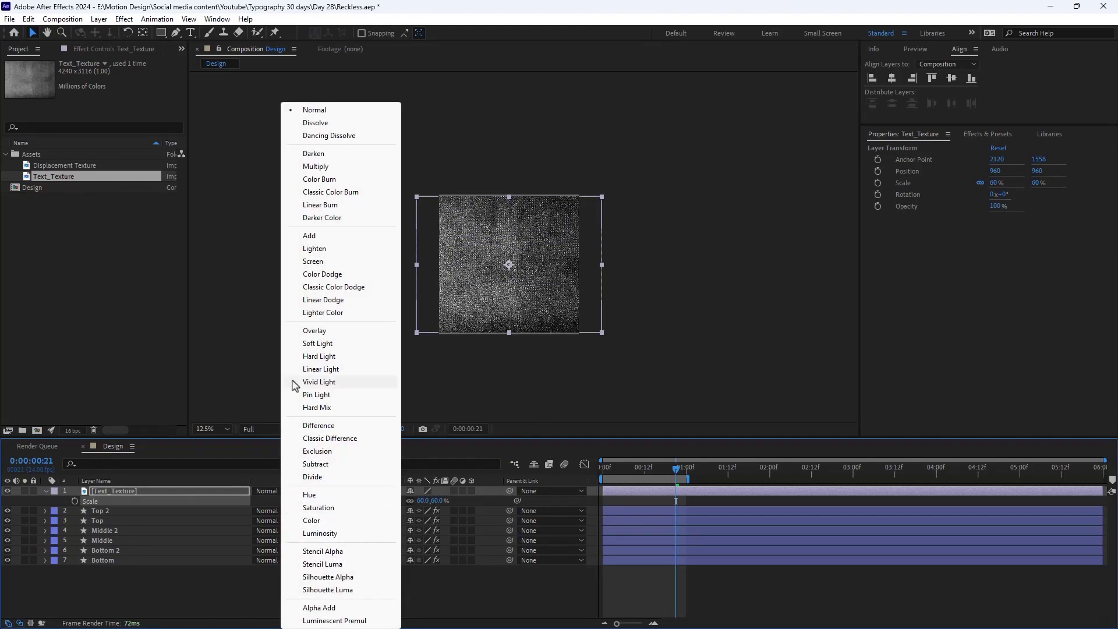
click(327, 589)
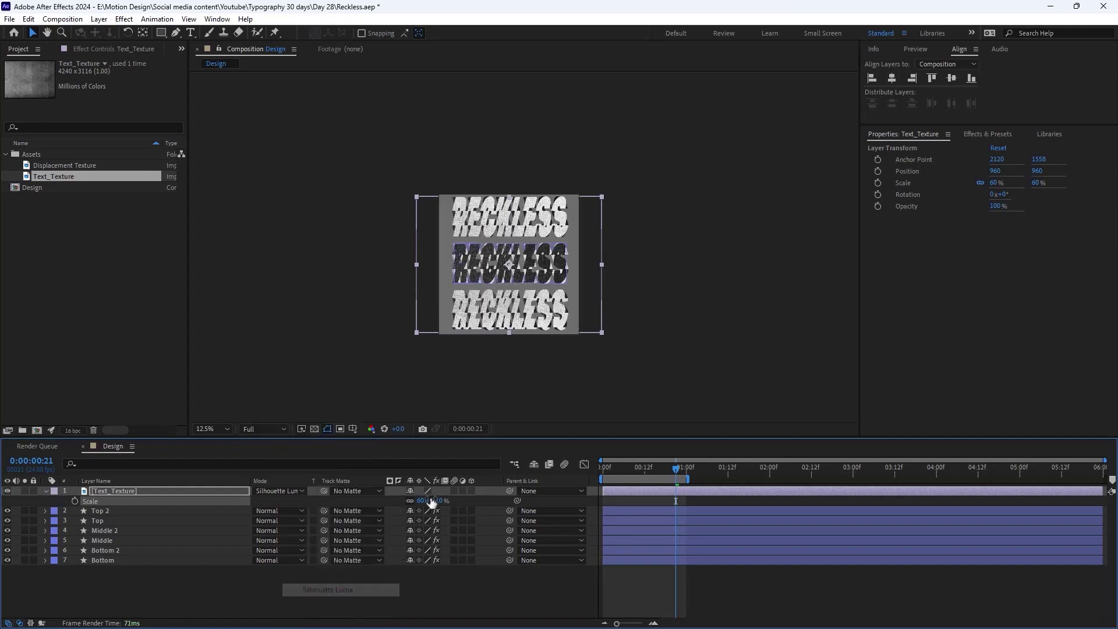
key(Home)
scroll(513, 285, up, 3)
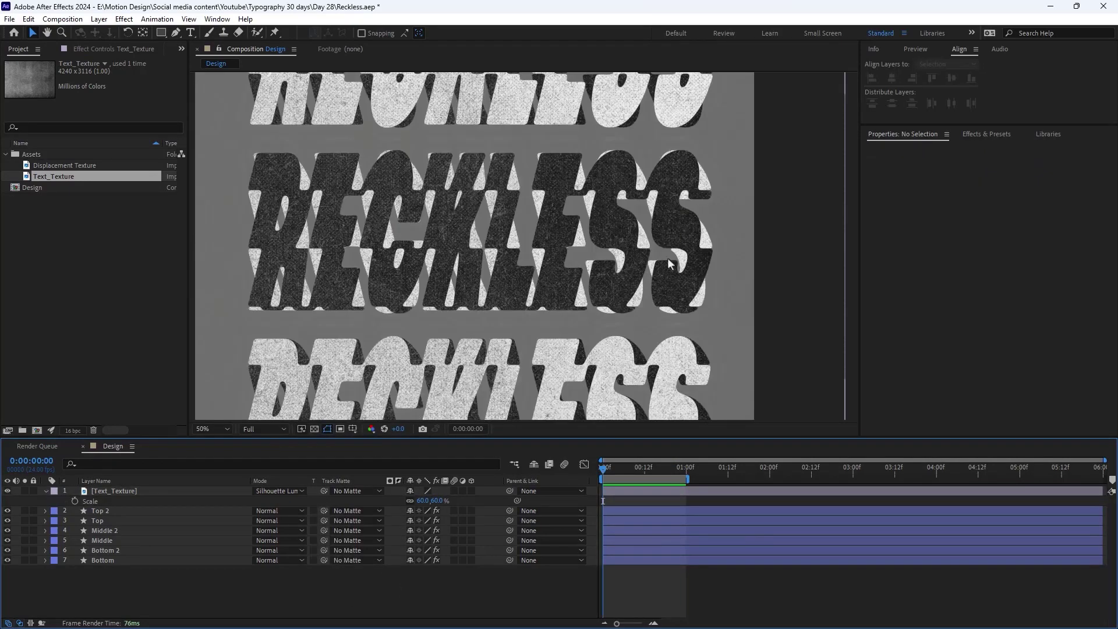
Bring up the Project panel's context menu for adding a new item
scroll(531, 276, down, 2)
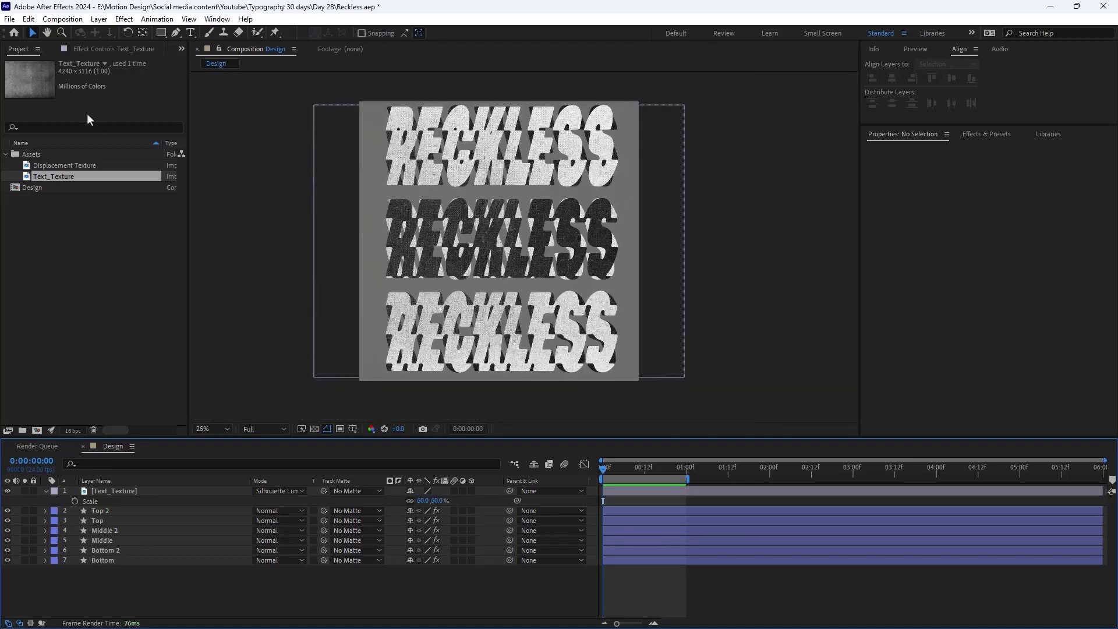
click(58, 239)
right_click(57, 239)
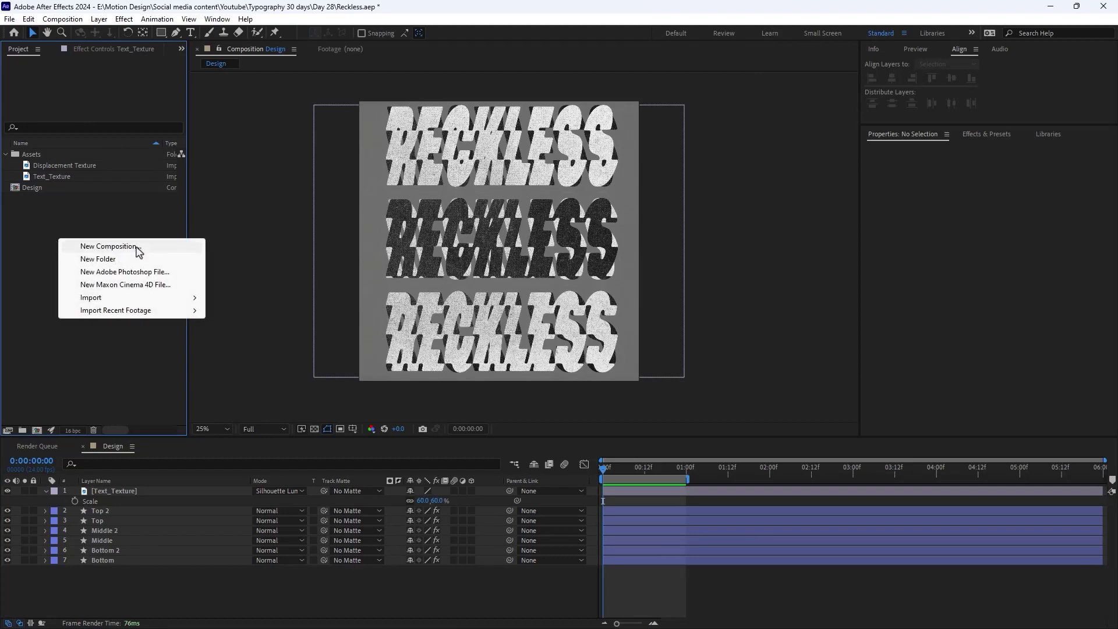
Create a new composition named Final
click(138, 250)
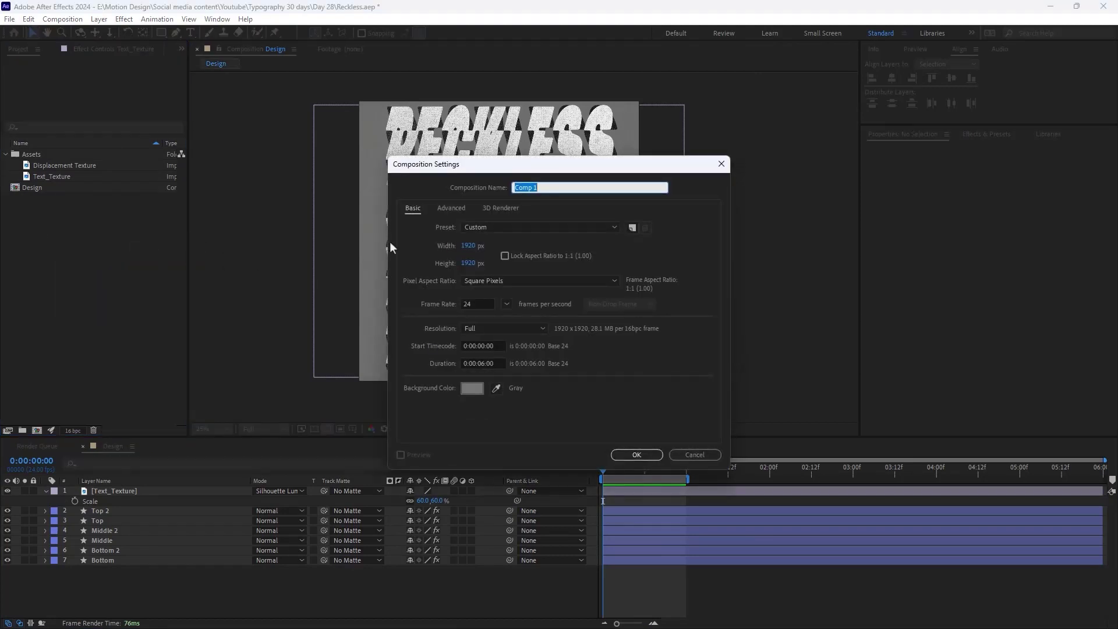
text(Final)
click(635, 455)
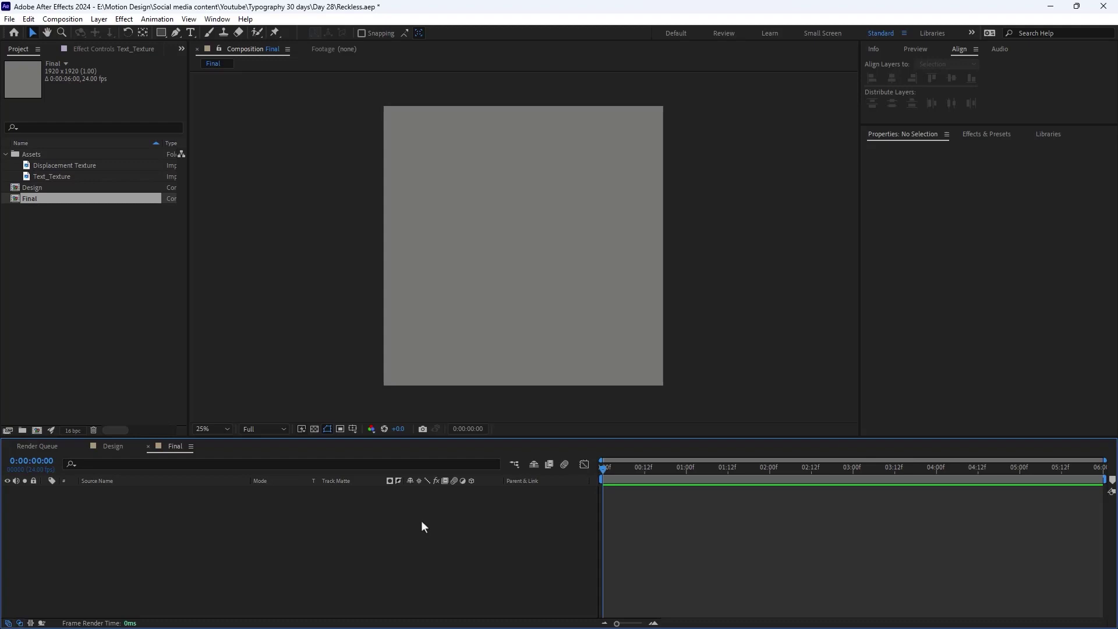
Add a black solid named BG and layer the Design comp on top of it
key(ctrl+y)
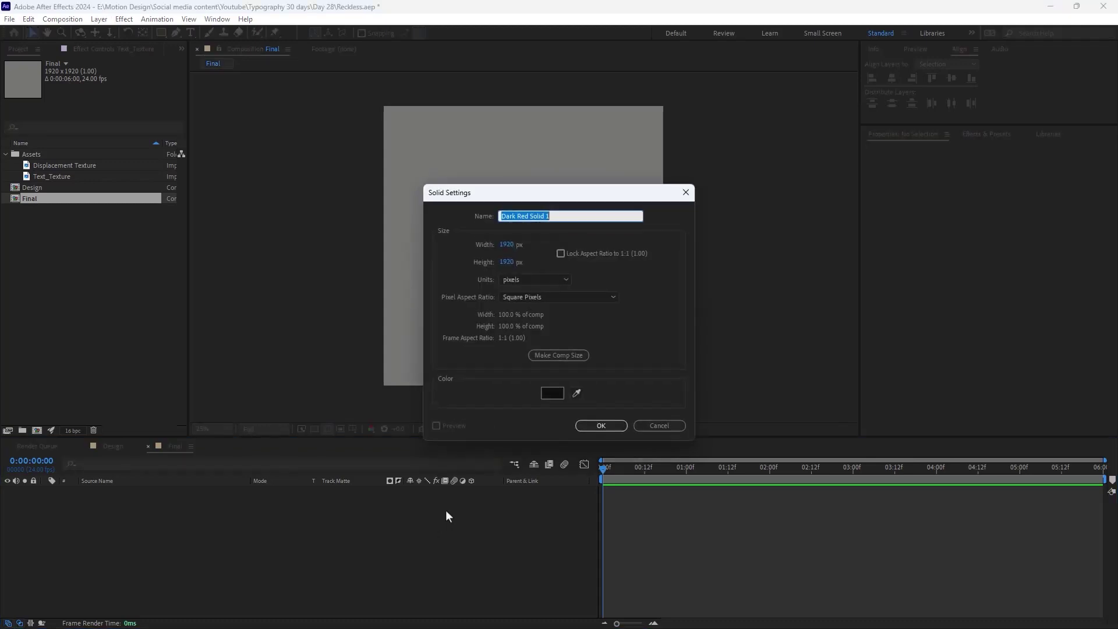
text(BG)
click(555, 393)
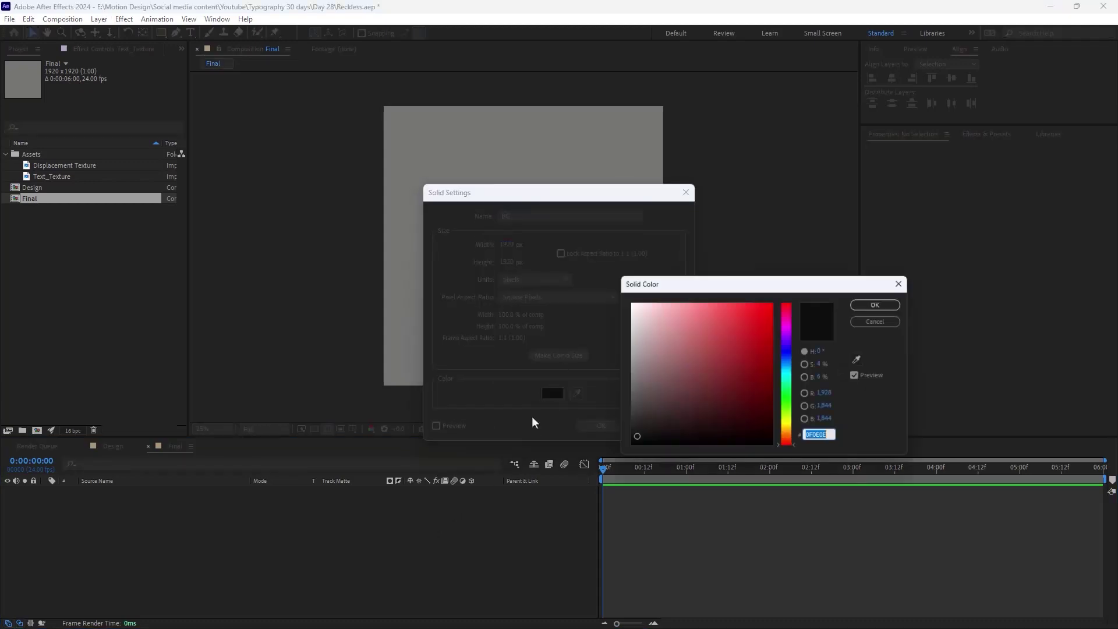
click(632, 439)
click(875, 304)
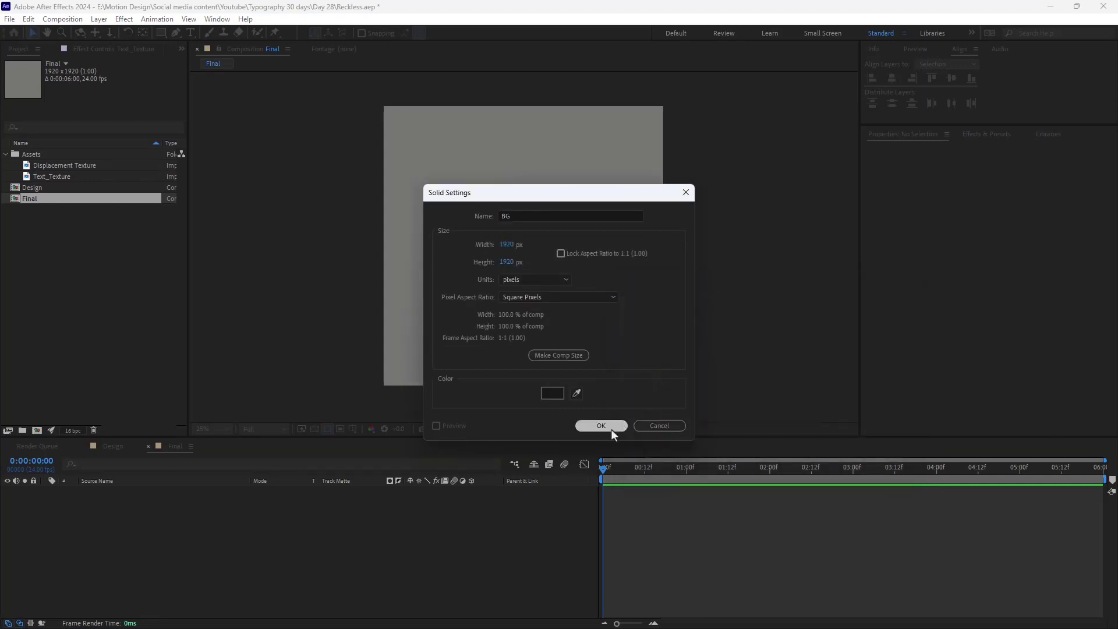
click(600, 426)
drag(47, 187, 524, 247)
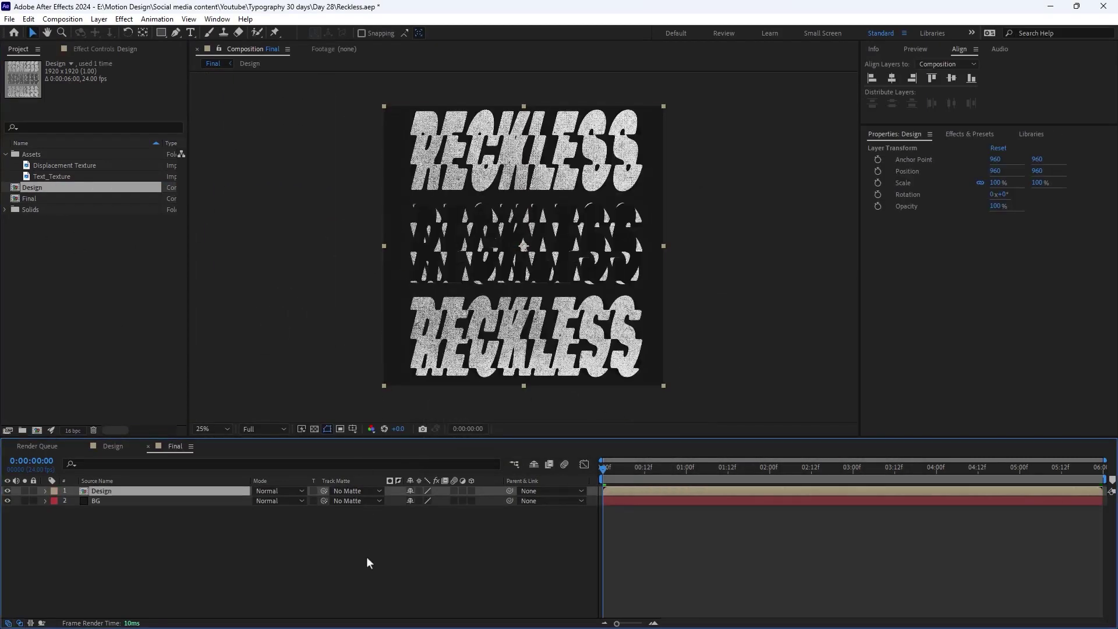
click(352, 564)
Apply Tint to the Design layer and map black to red FF0505
click(106, 491)
key(ctrl+space)
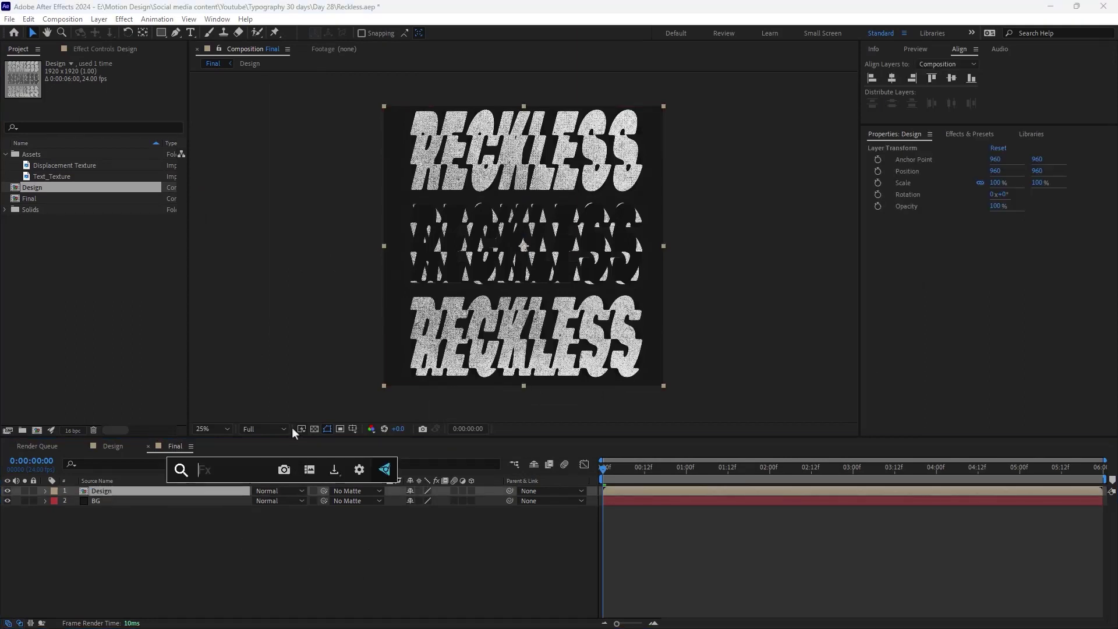
text(tint)
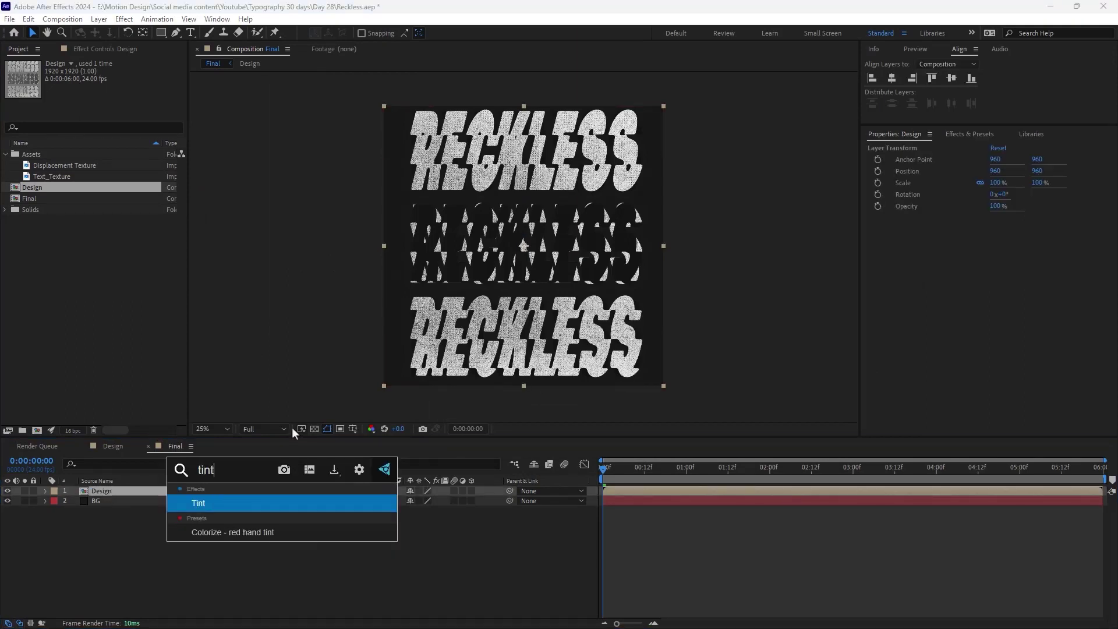
click(262, 502)
click(110, 84)
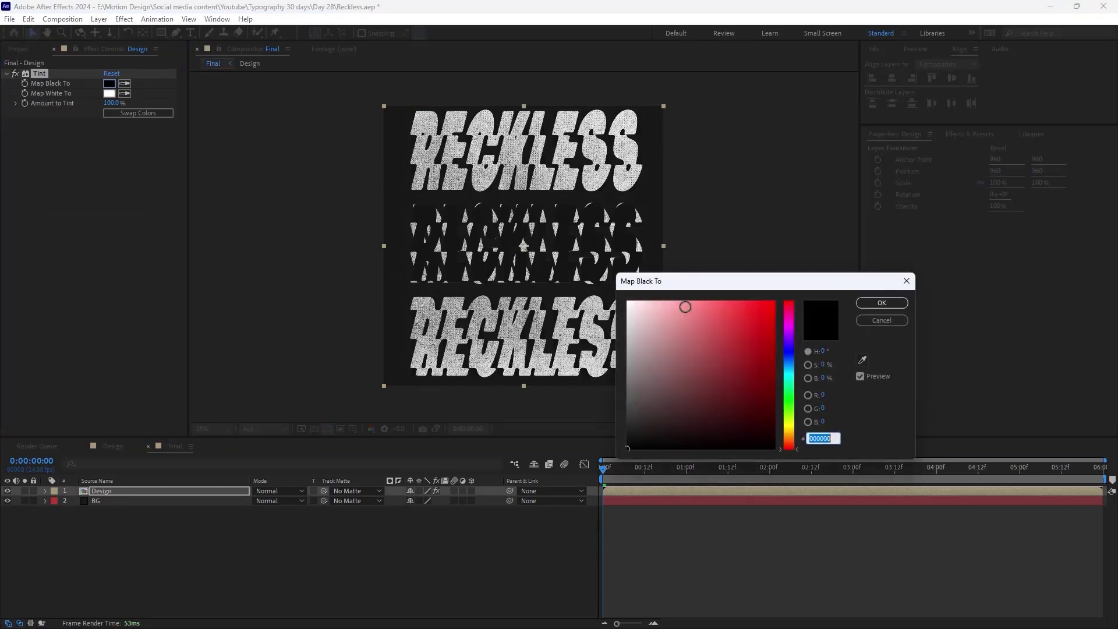
drag(764, 321, 771, 299)
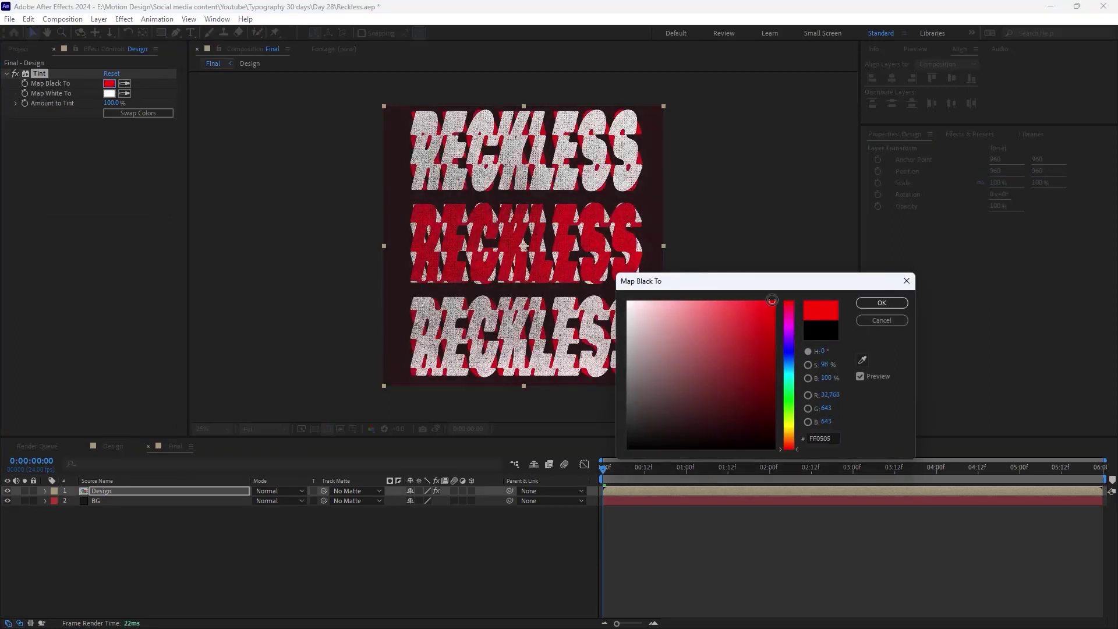
click(876, 303)
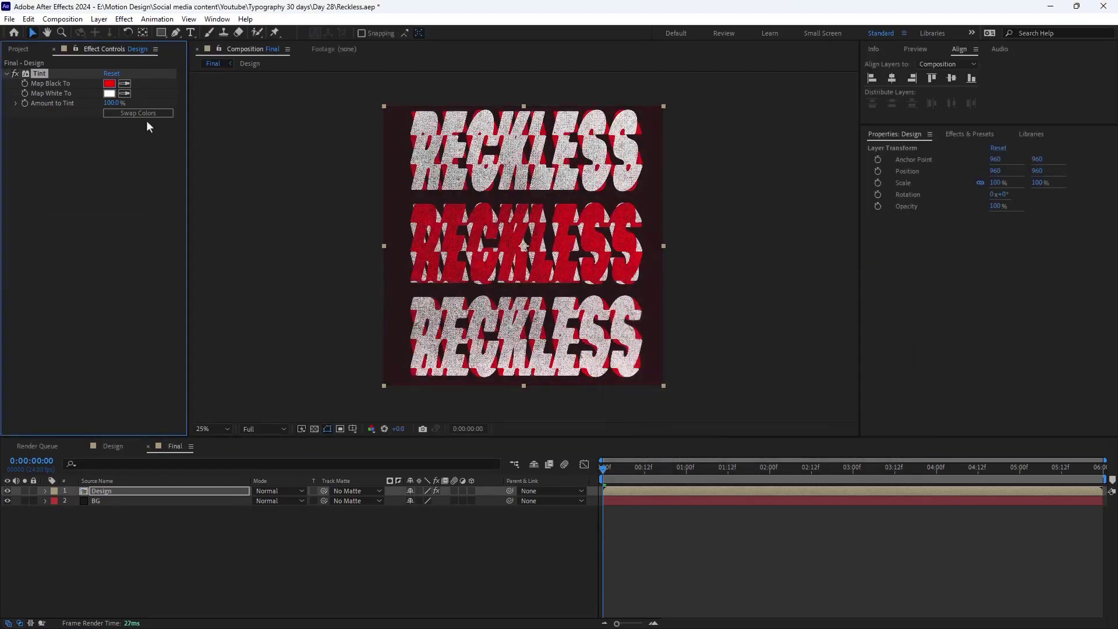
Set the Tint's Map White To colour to yellow FFC926
click(109, 95)
mouse_move(769, 395)
mouse_down()
mouse_move(764, 441)
mouse_move(790, 359)
mouse_move(761, 362)
mouse_move(753, 286)
mouse_up()
click(796, 433)
click(881, 302)
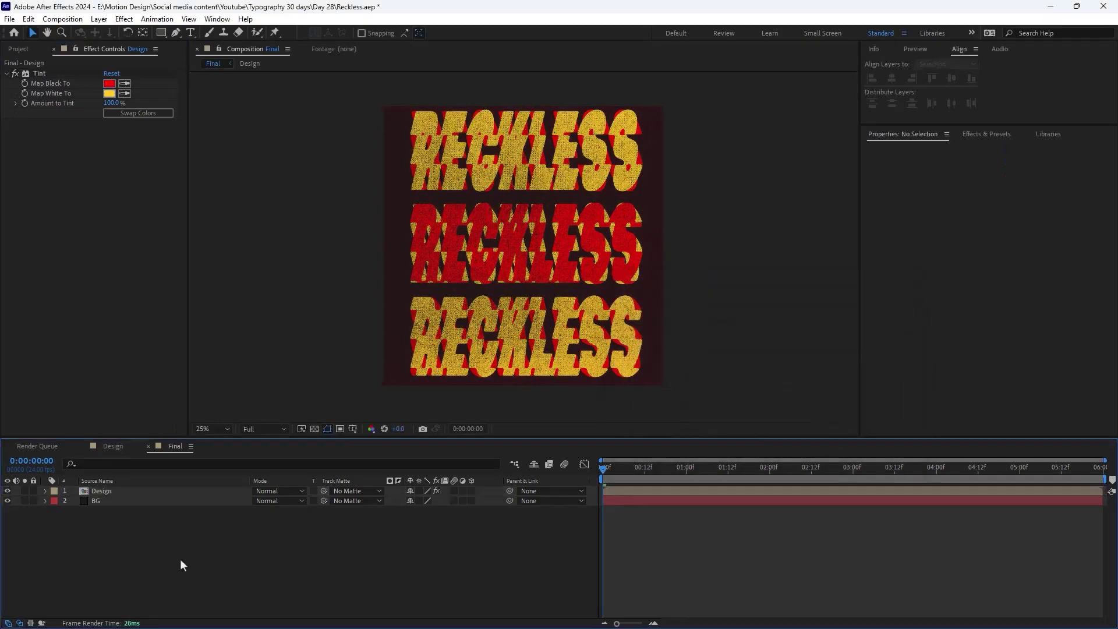
click(18, 49)
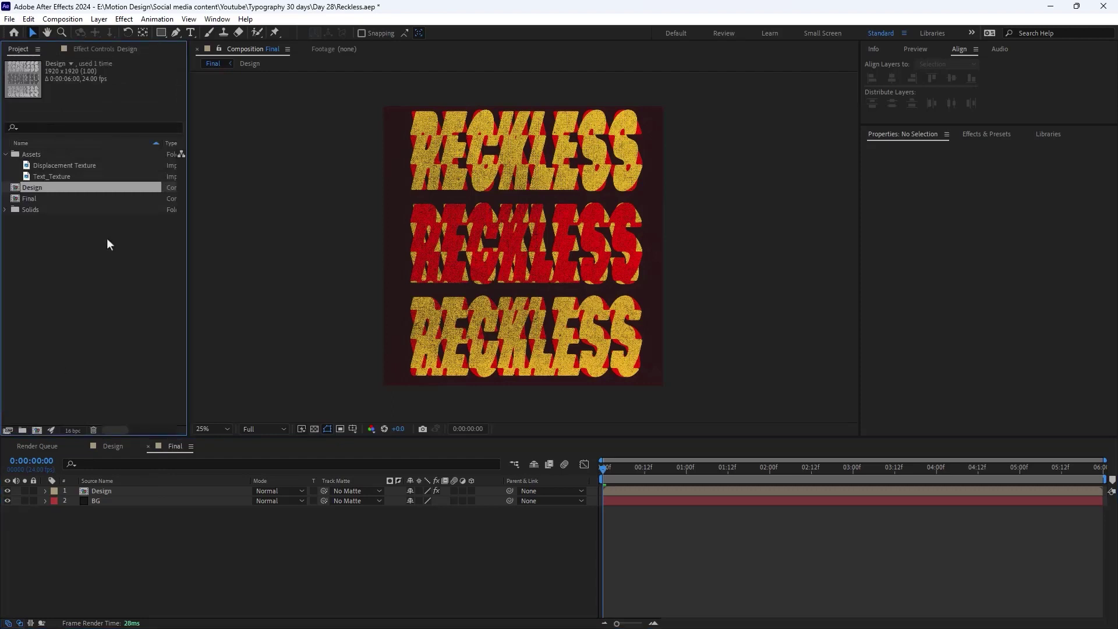
Add Displacement Texture above Design and move it to position 485, 440
drag(87, 166, 103, 490)
key(comma)
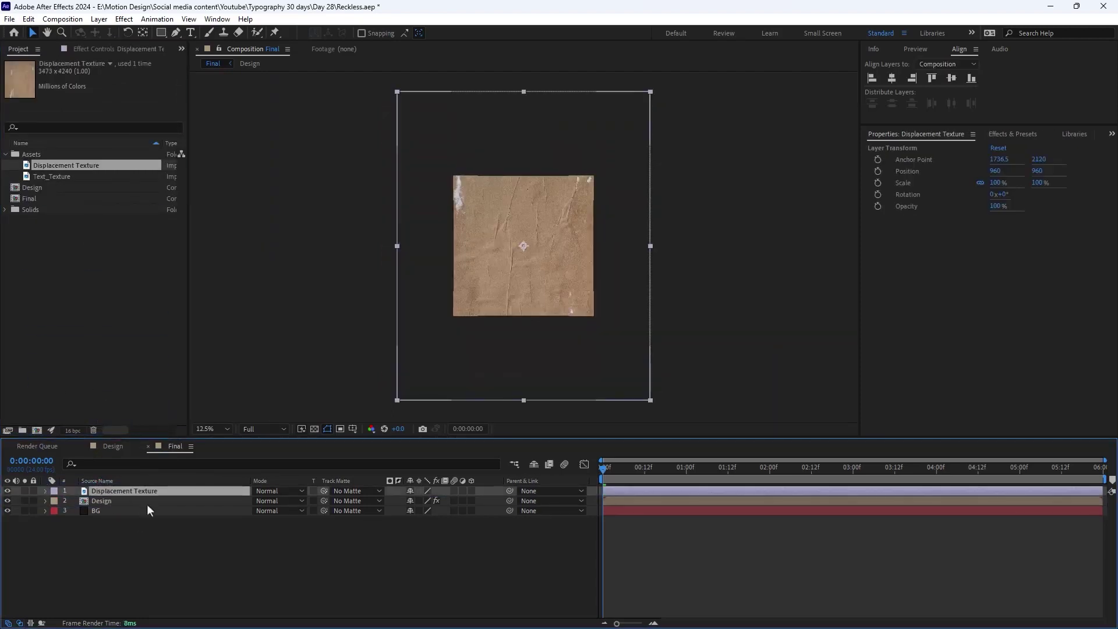
key(p)
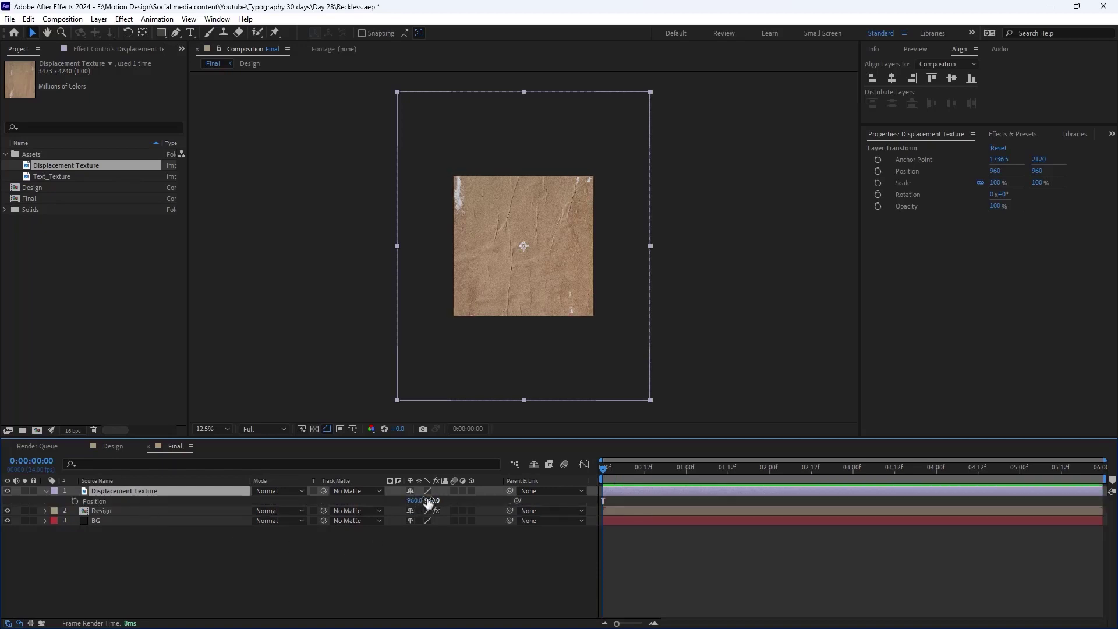
drag(431, 500, 358, 500)
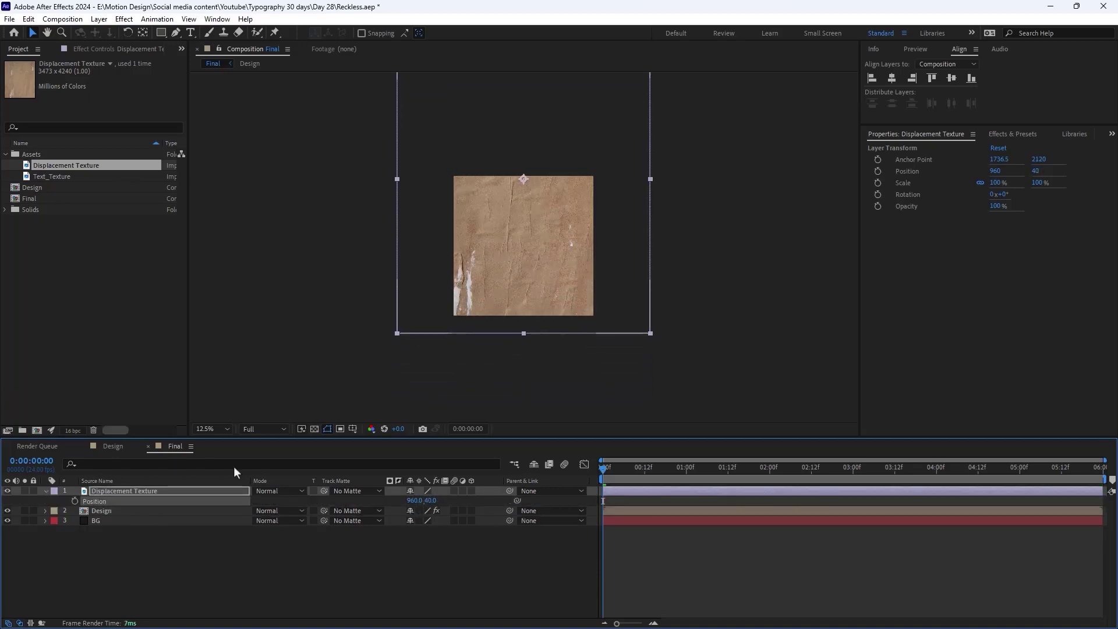
drag(425, 503, 147, 511)
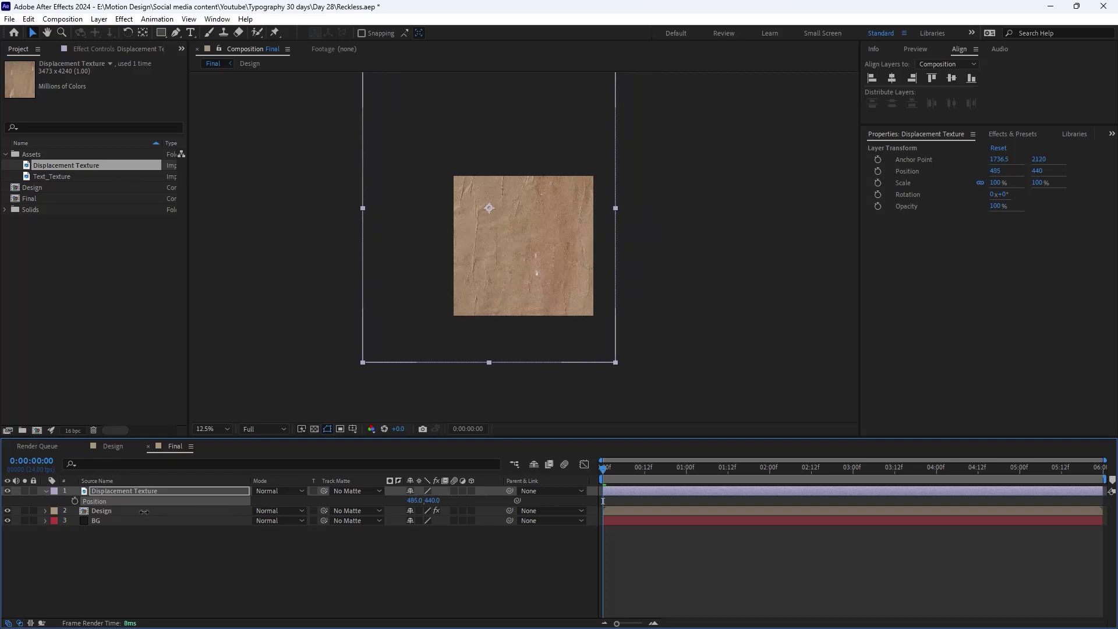
click(518, 422)
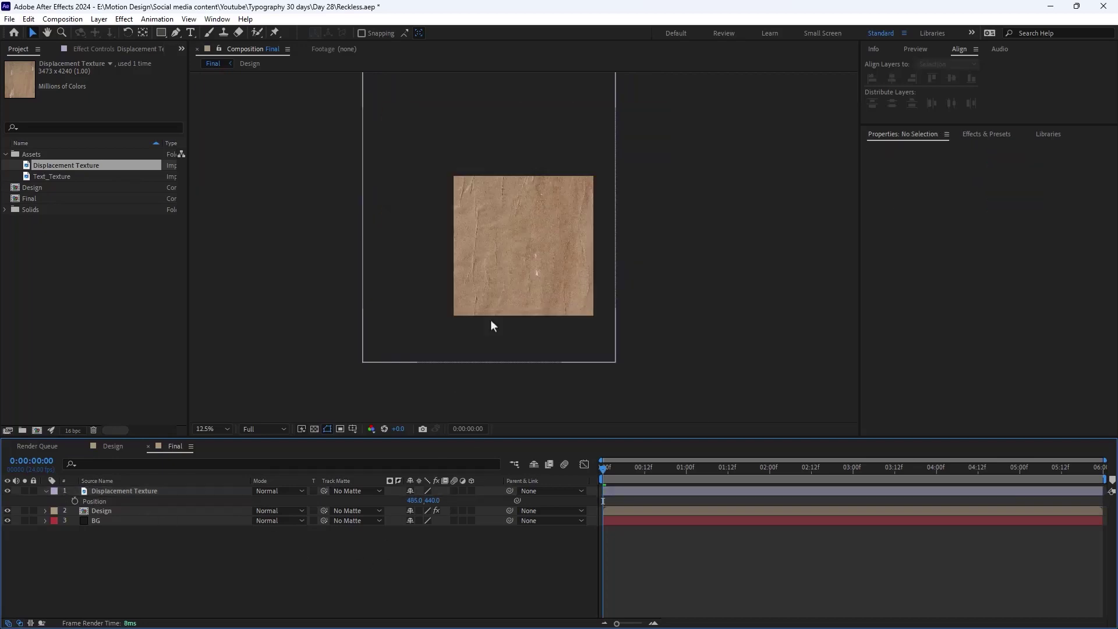
click(157, 493)
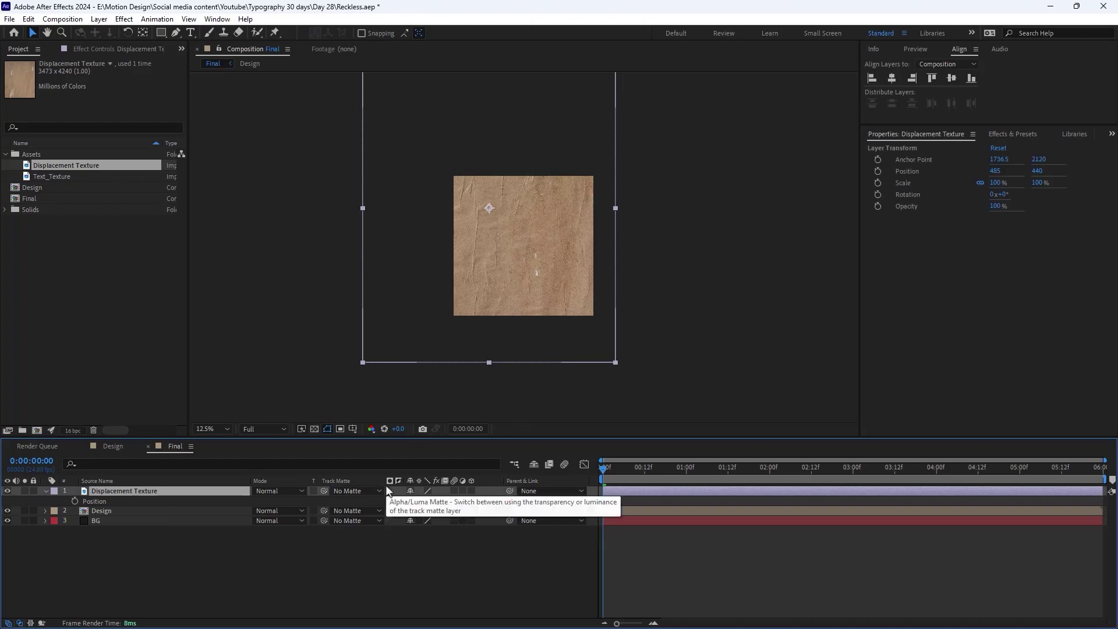
Desaturate Displacement Texture with Hue/Saturation, Master Saturation -100
key(ctrl+space)
text(hue)
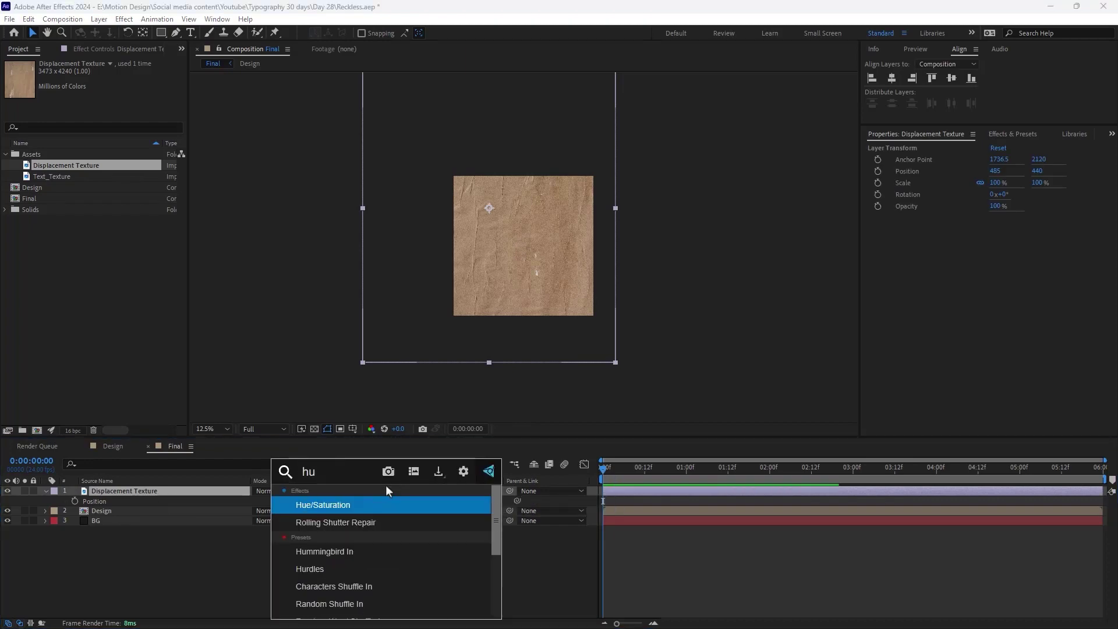
key(Return)
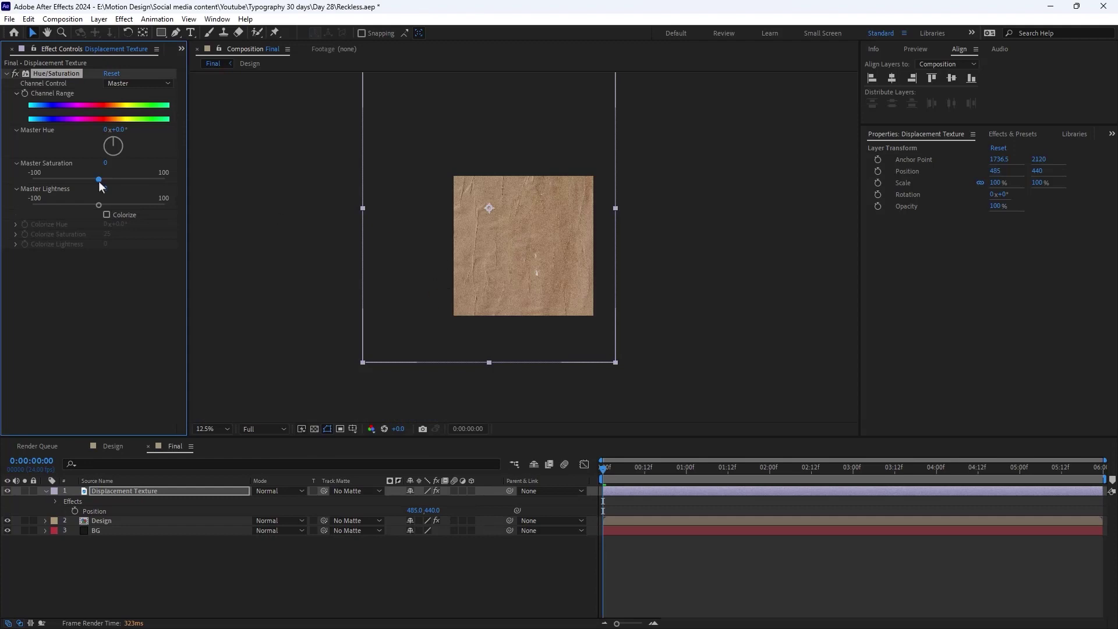
drag(99, 181, 7, 182)
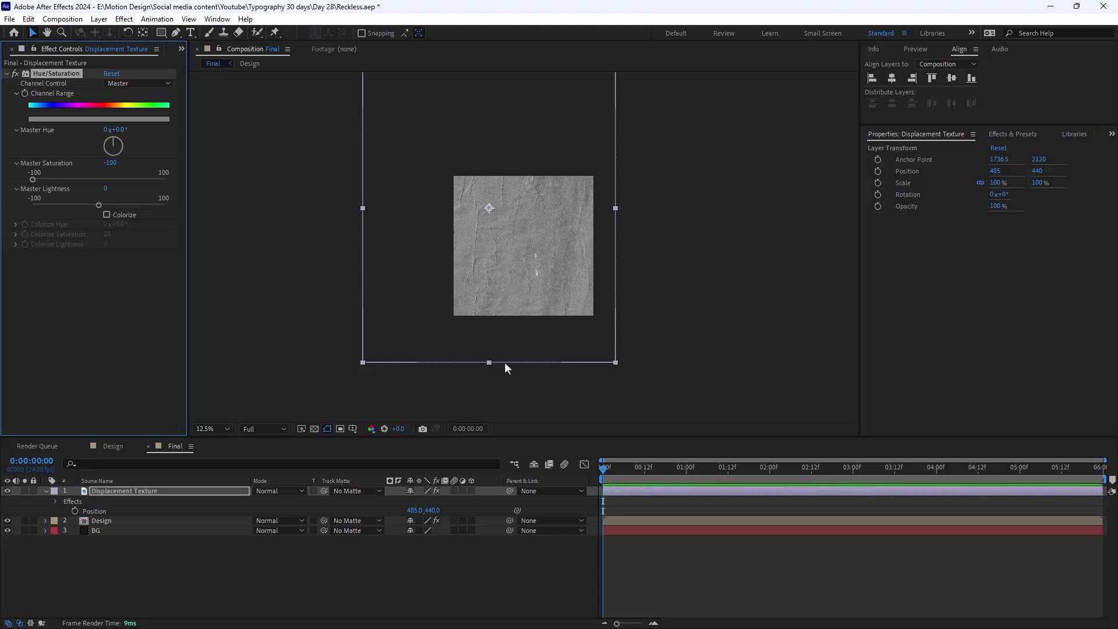
Add Levels to Displacement Texture with Input Black raised to 17039.4
click(121, 493)
key(ctrl+space)
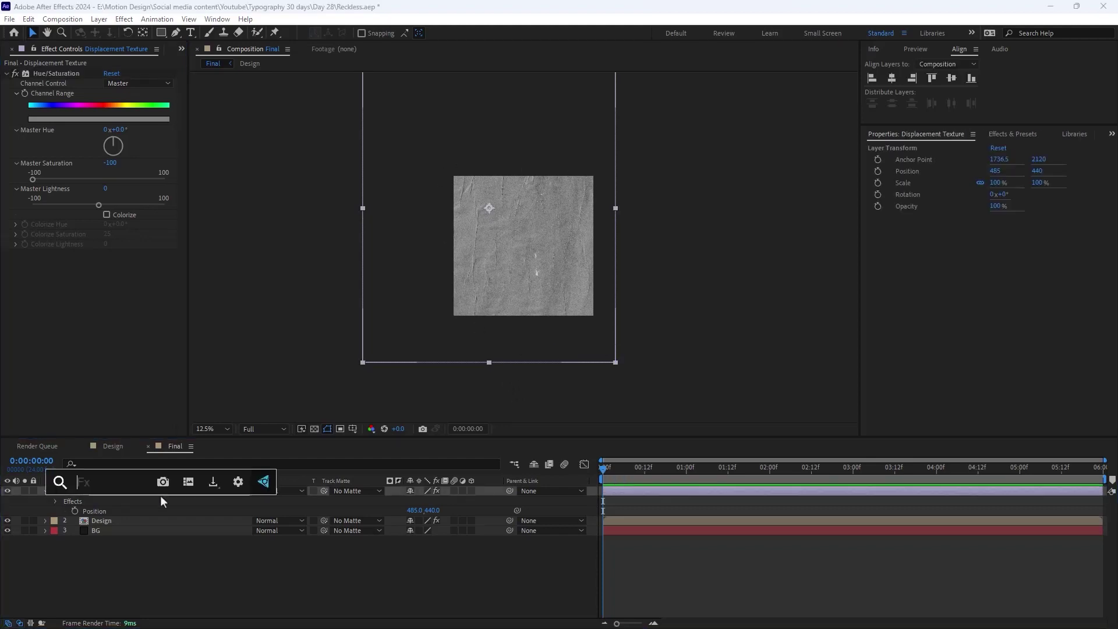
text(le)
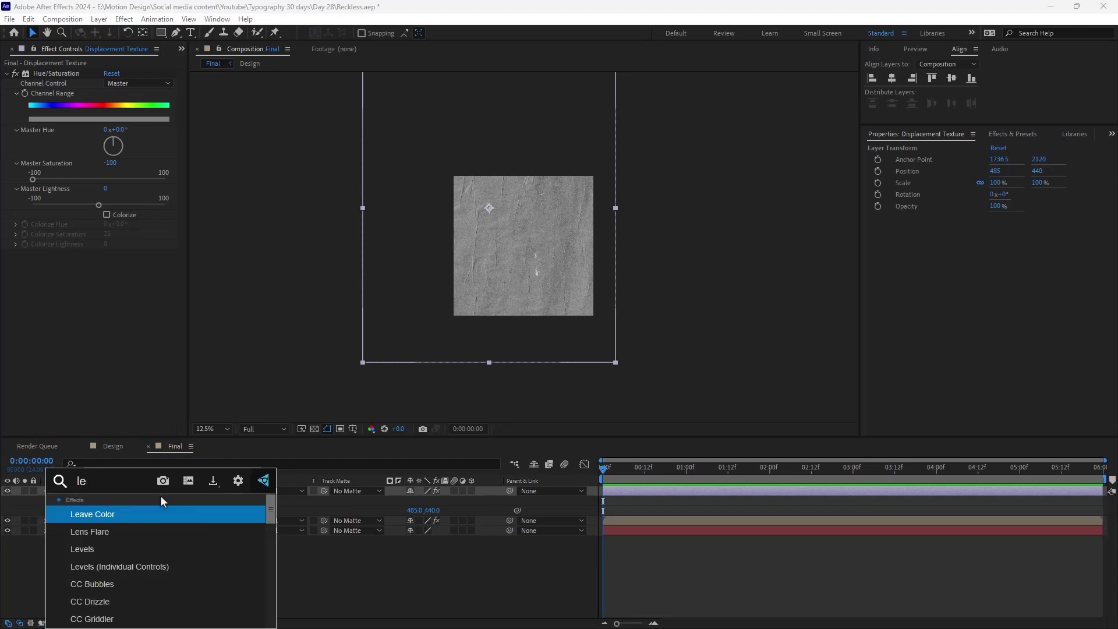
key(Return)
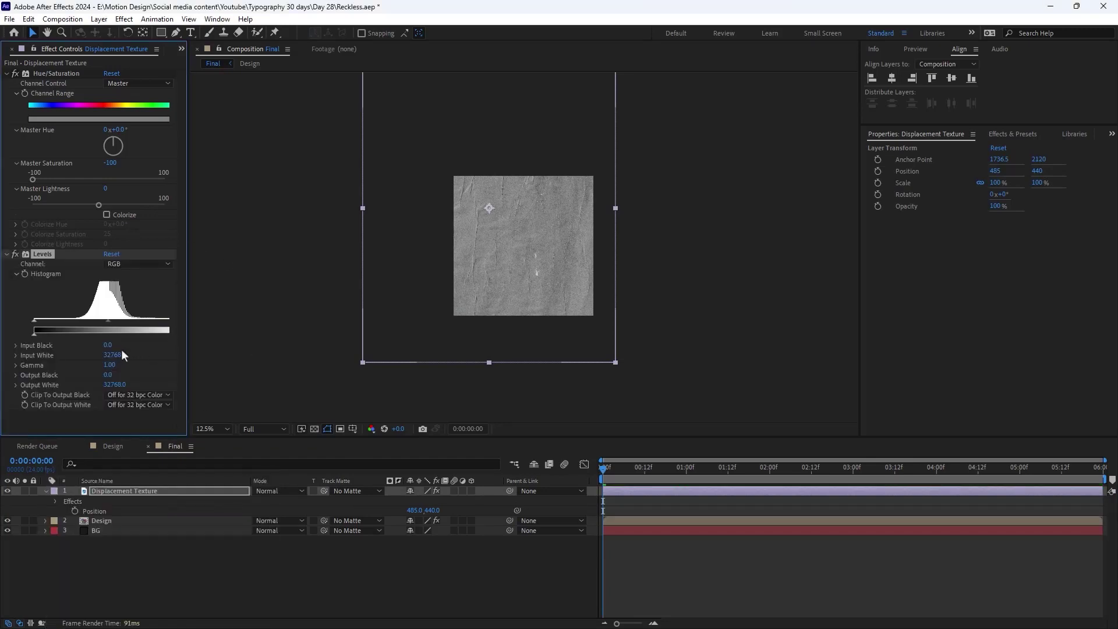
drag(121, 345, 136, 346)
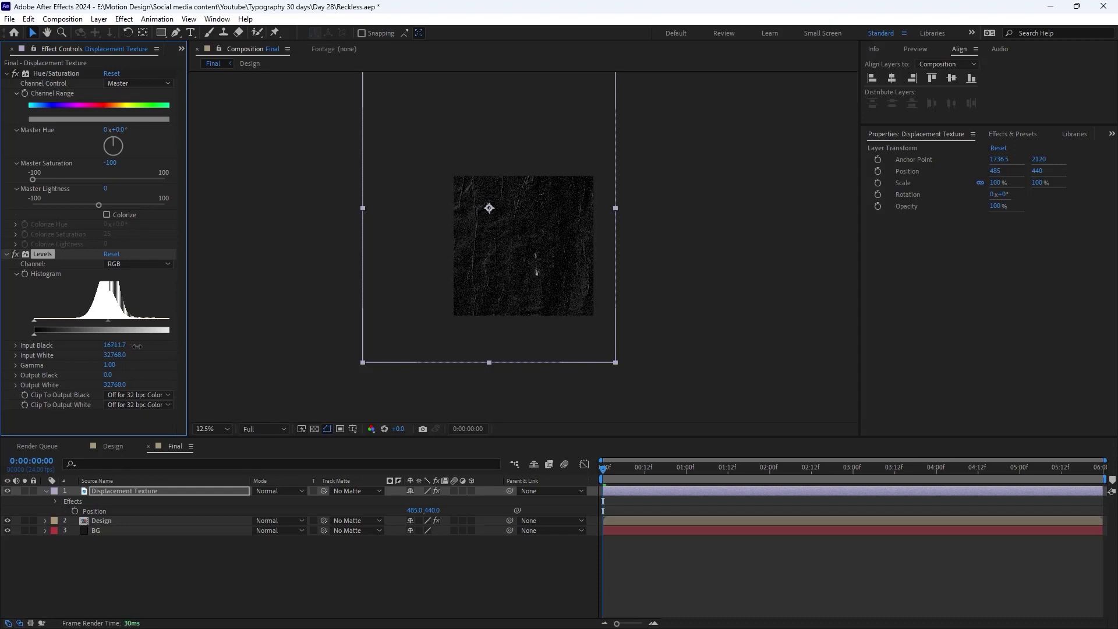
click(285, 579)
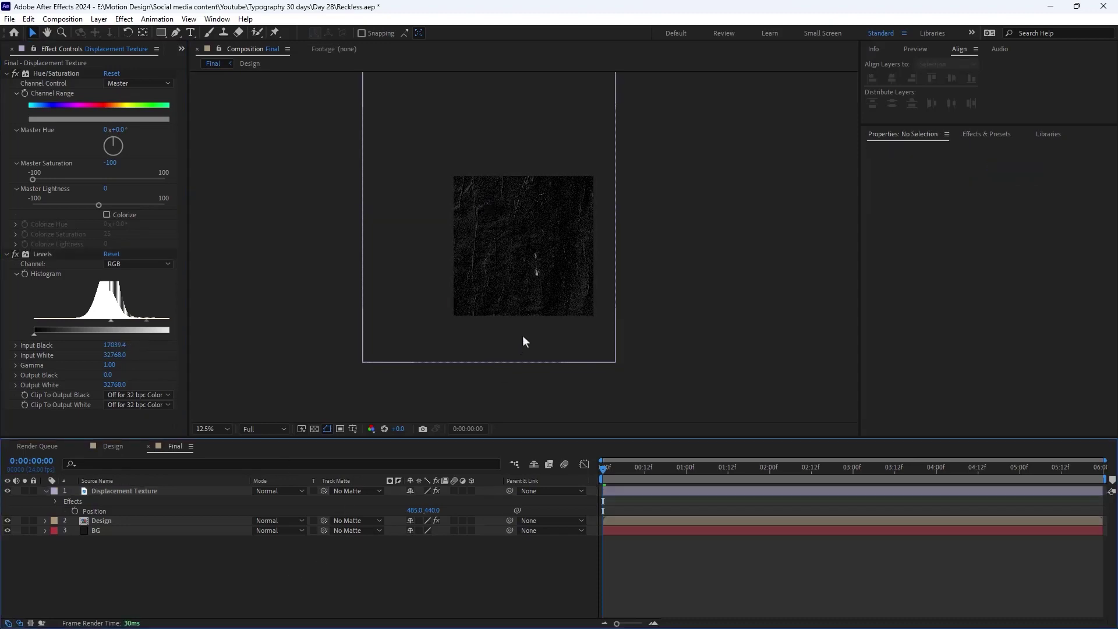
scroll(522, 335, up, 2)
Set the Displacement Texture layer's blend mode to Multiply
click(276, 493)
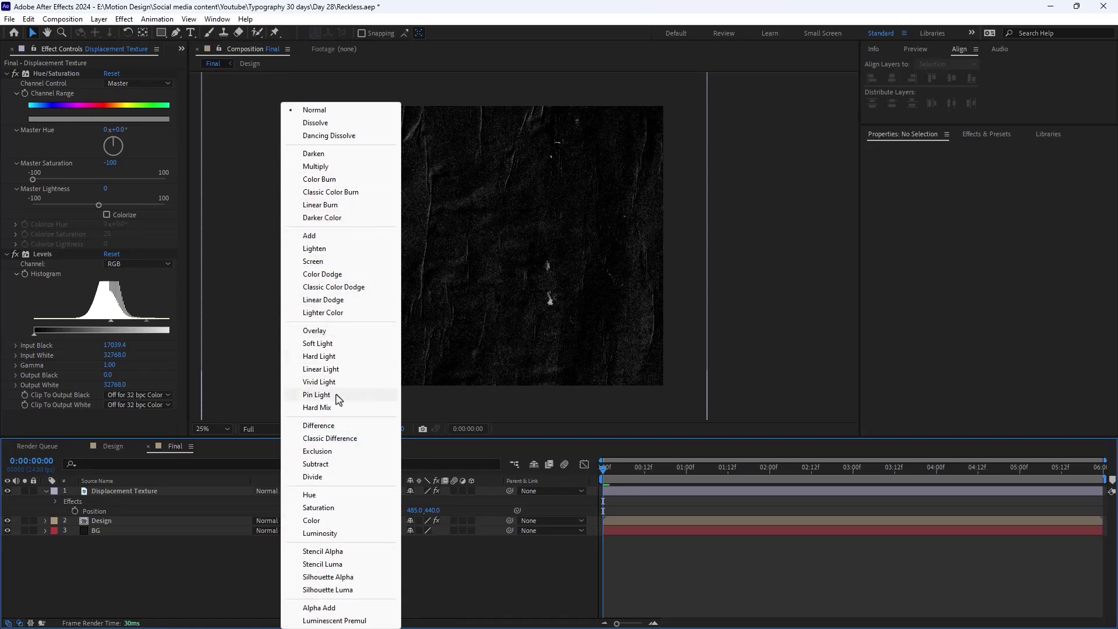
click(317, 167)
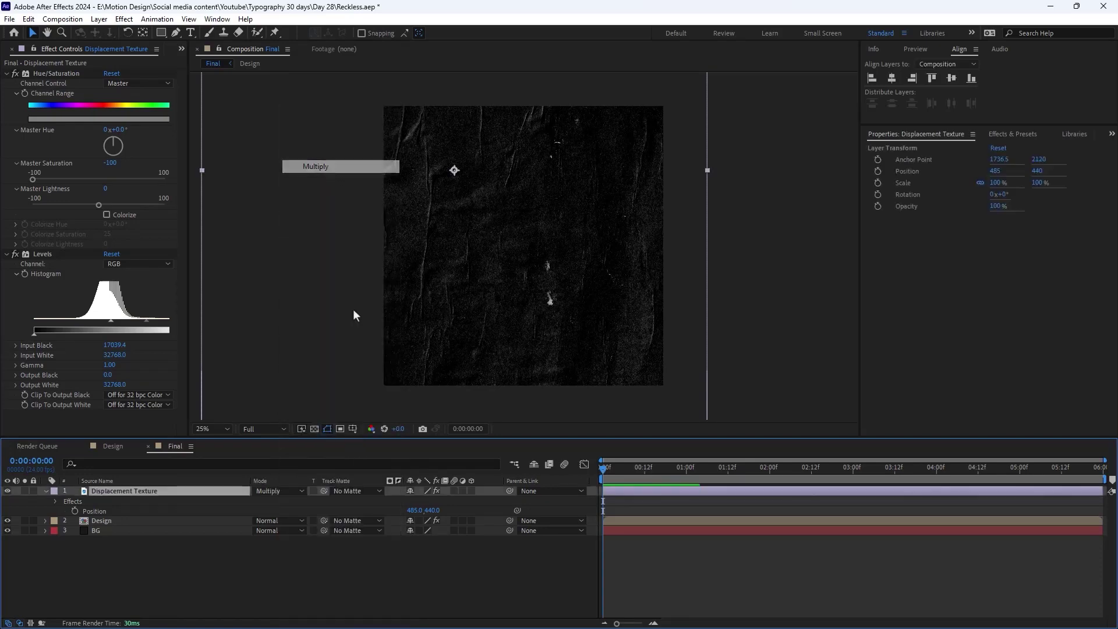
click(258, 567)
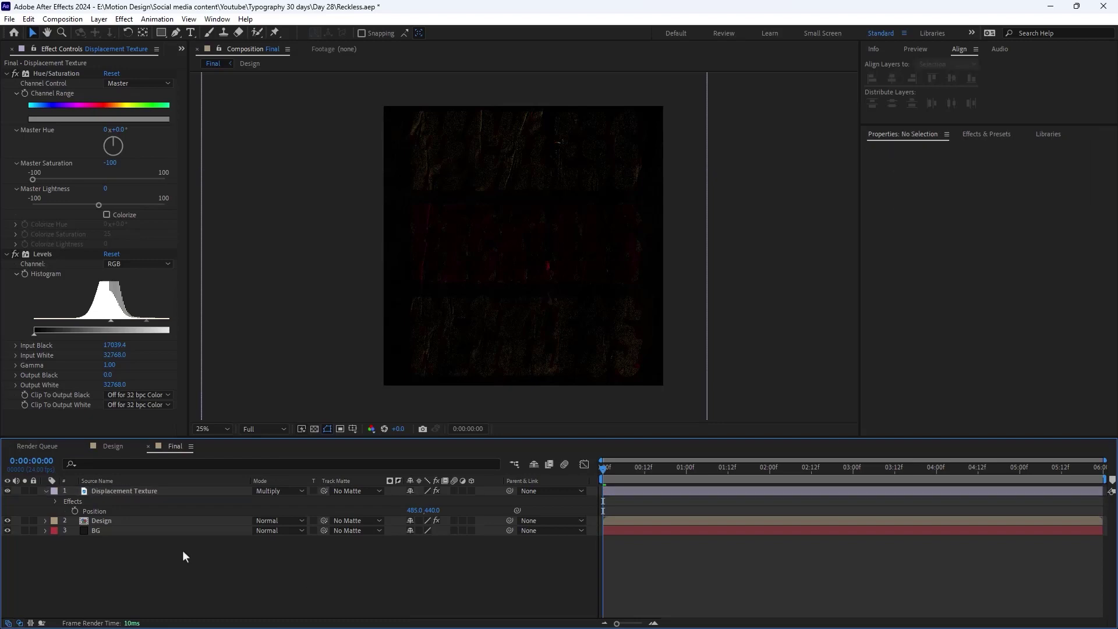
Apply the Invert effect to the Displacement Texture layer
click(151, 493)
key(ctrl+space)
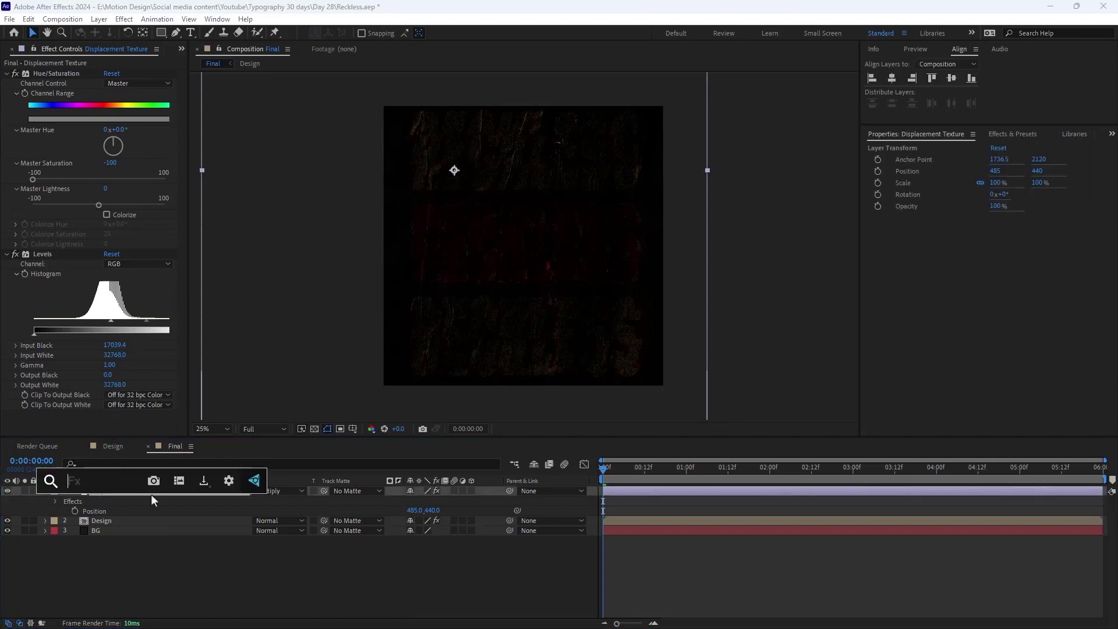
text(inv)
key(Return)
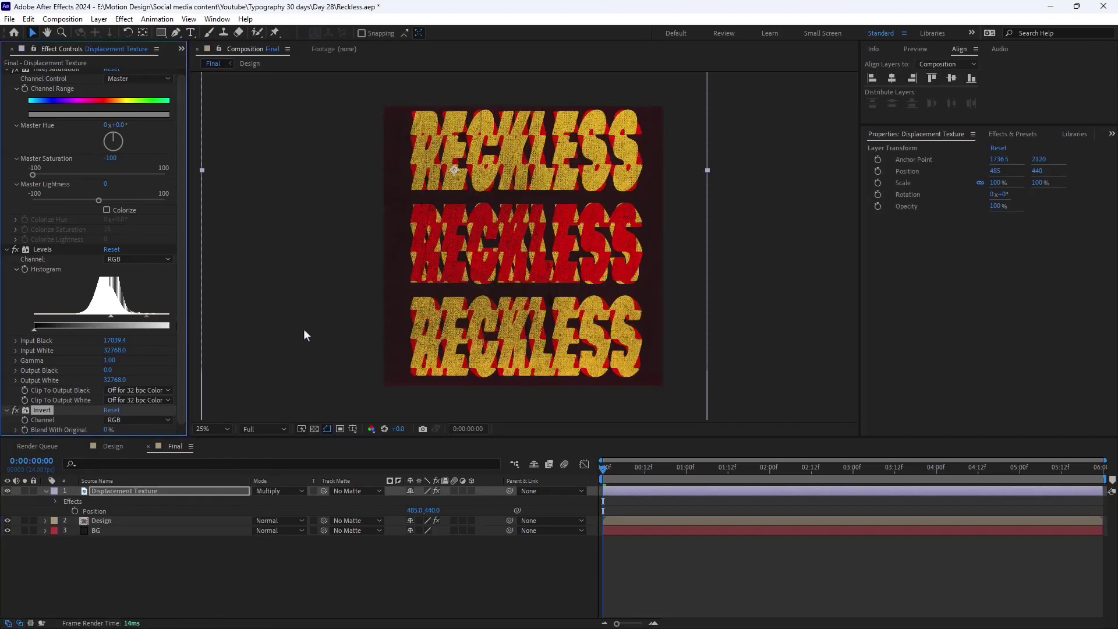
Add a Fill effect to the BG layer and set its colour to pale grey DFDFDF
click(104, 531)
key(ctrl+space)
text(fill)
key(Return)
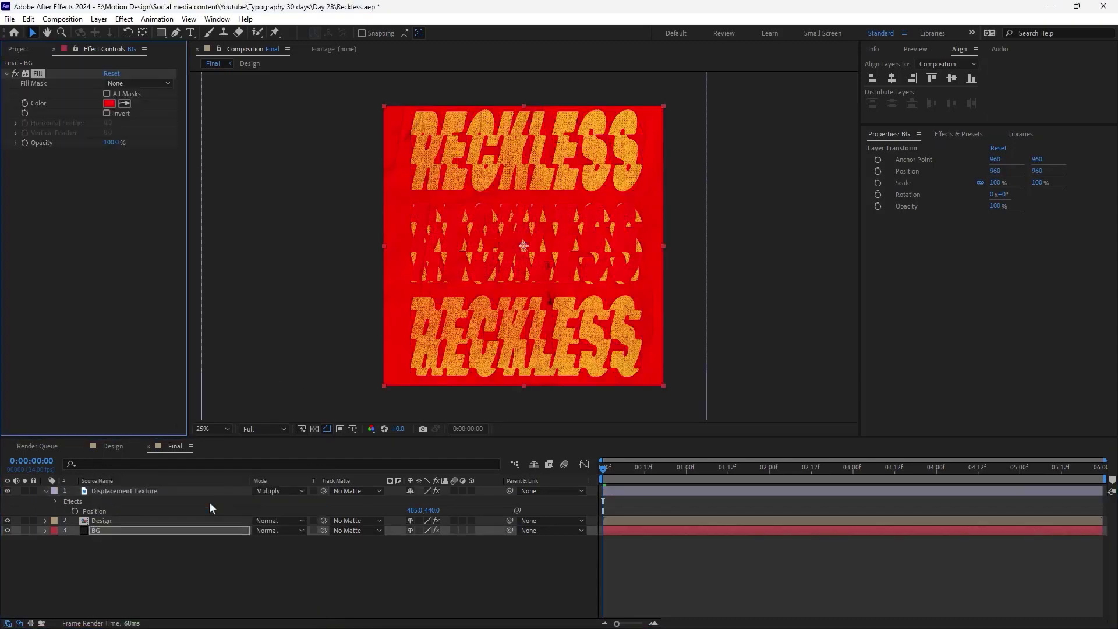
click(110, 104)
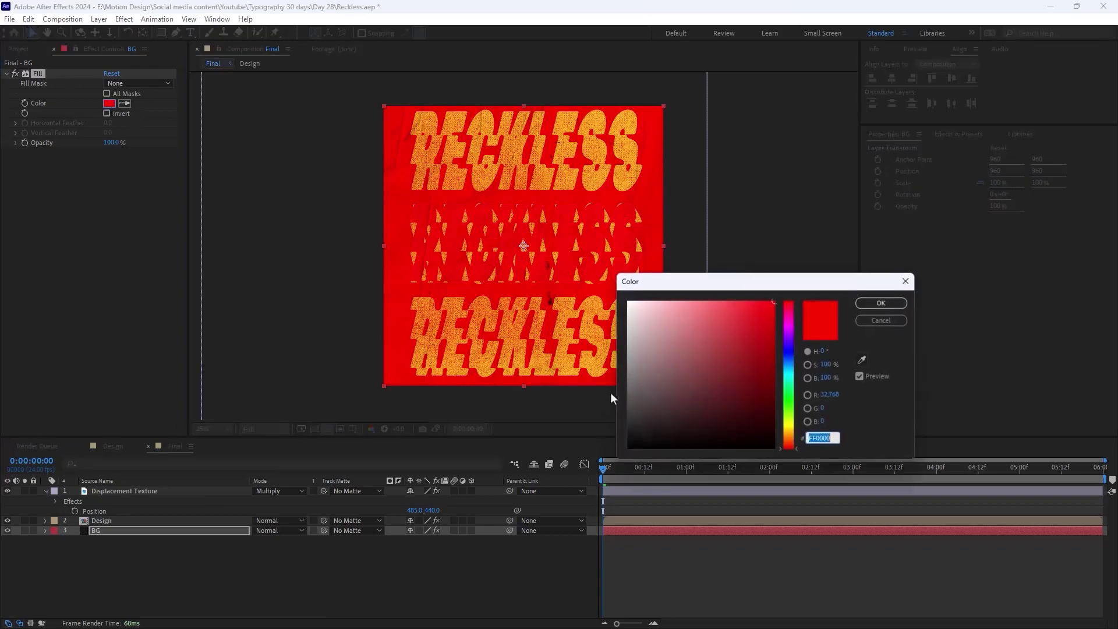
mouse_move(646, 349)
mouse_down()
mouse_move(654, 340)
mouse_move(627, 305)
mouse_move(608, 319)
mouse_up()
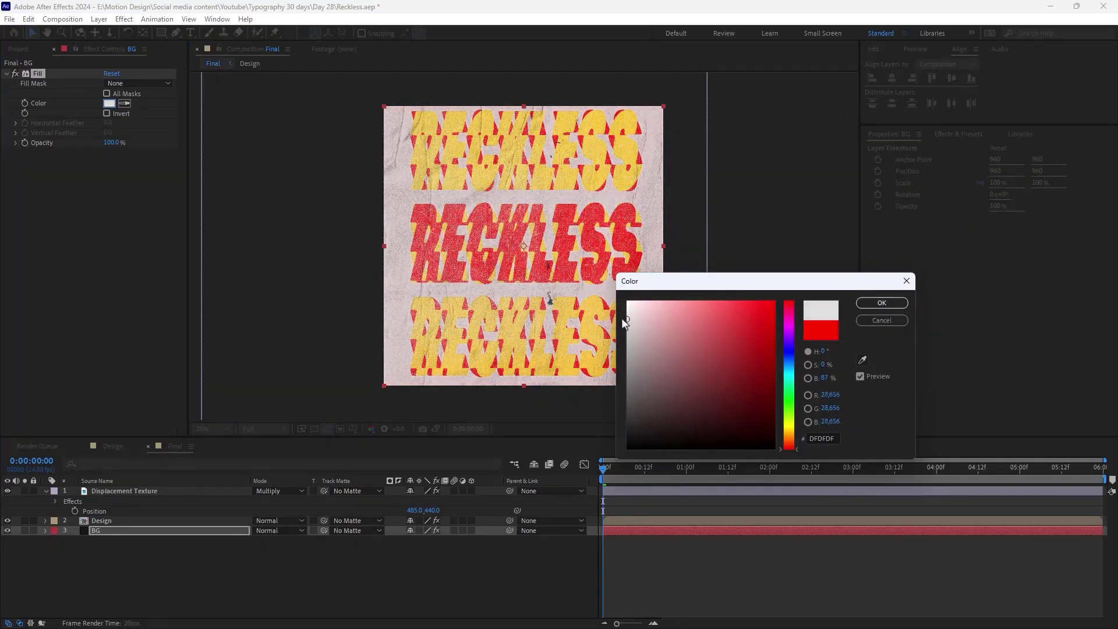
click(867, 303)
Change the Design layer's Tint Map Black To colour from red to blue
click(109, 517)
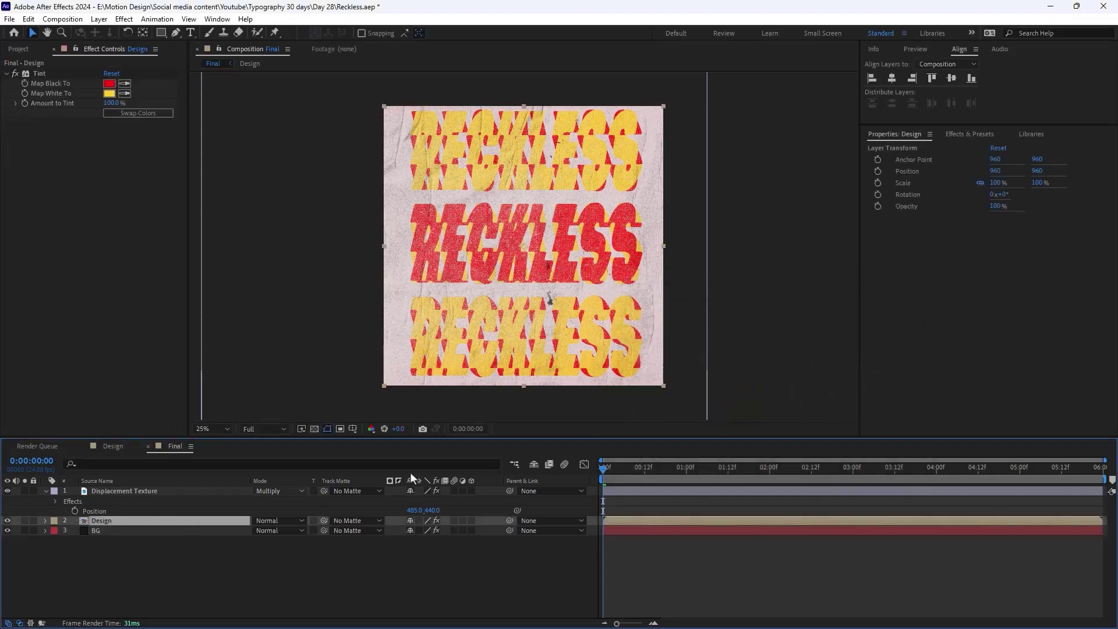
click(110, 84)
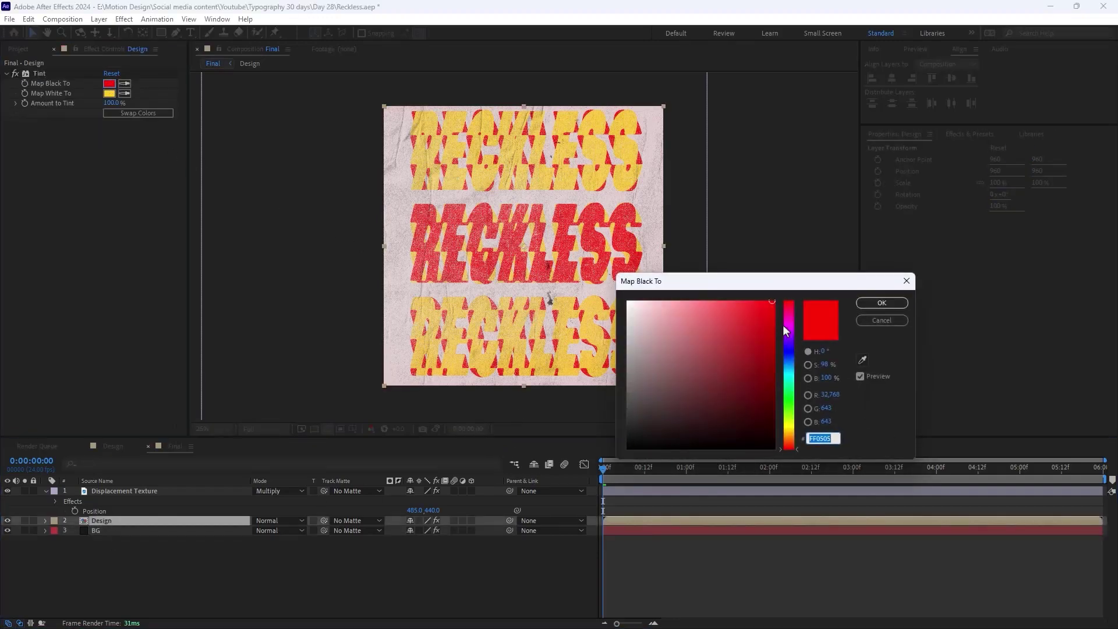
click(789, 356)
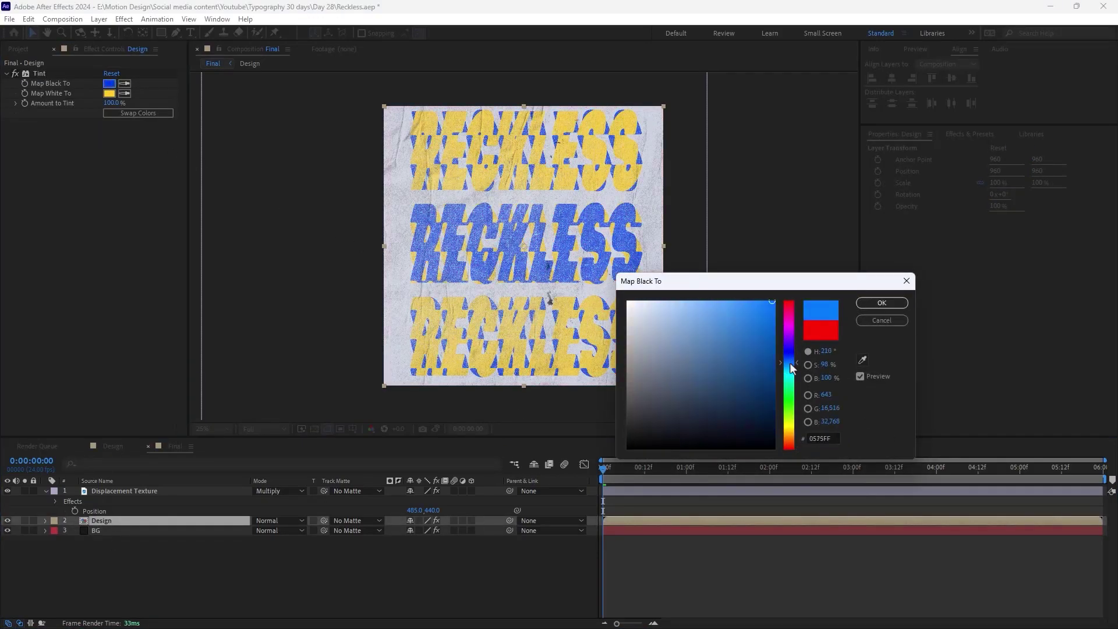
click(881, 302)
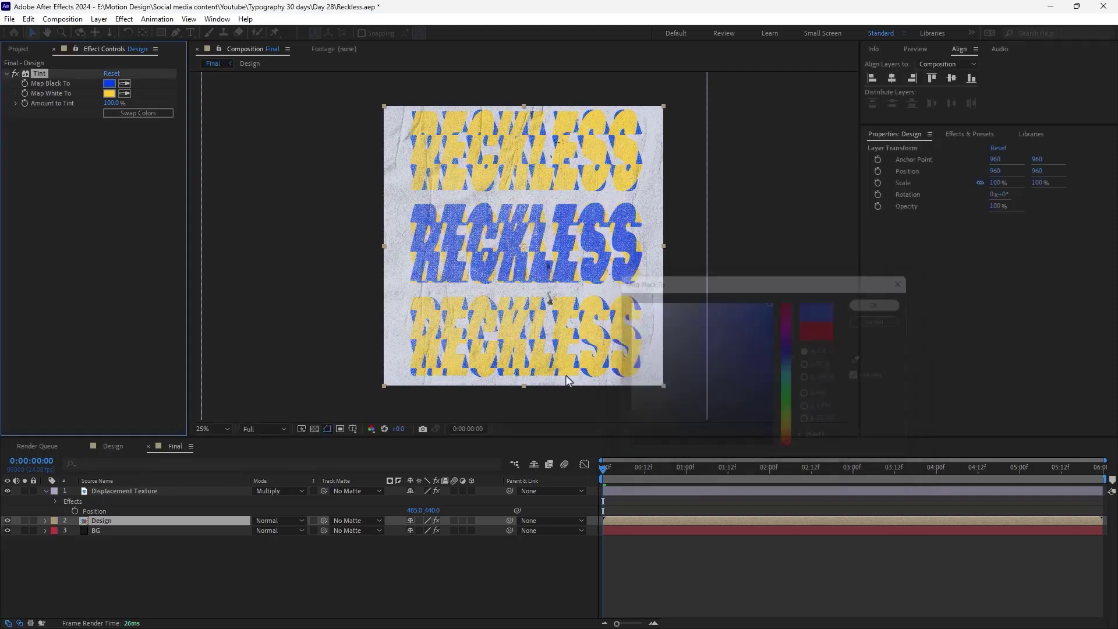
Fine-tune the BG layer's grey fill shade
click(116, 530)
click(109, 103)
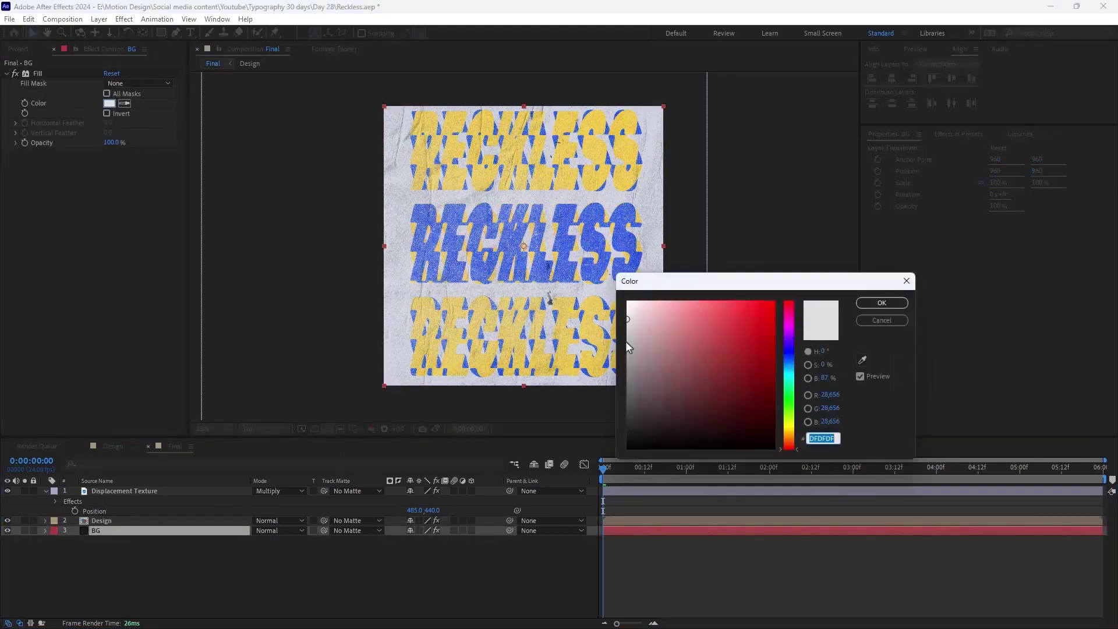
drag(627, 348, 626, 331)
click(881, 302)
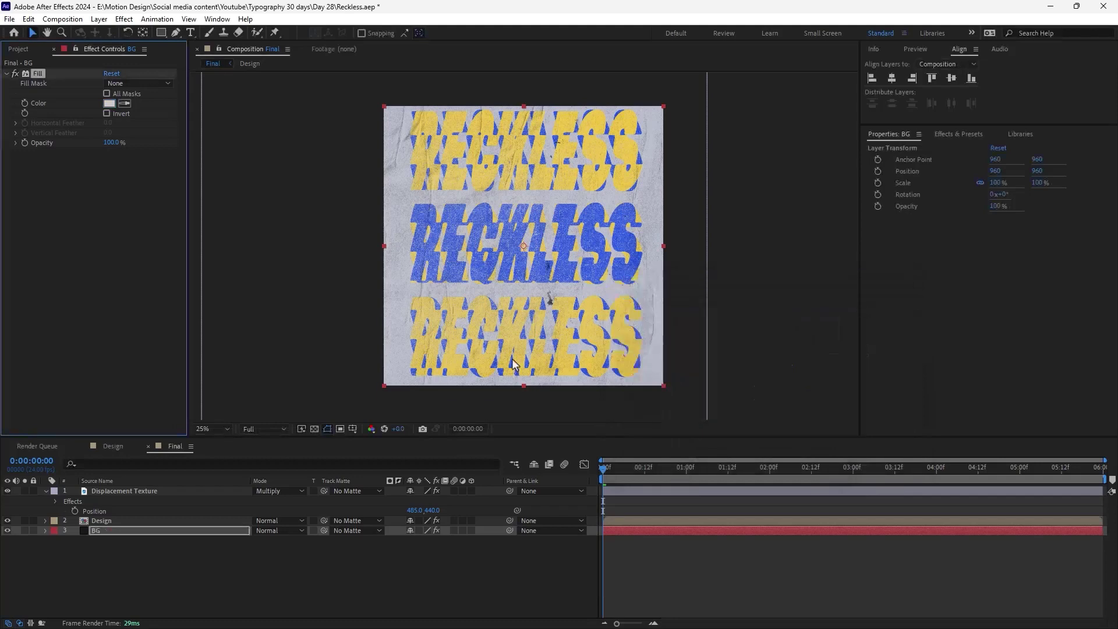
click(130, 497)
Lower the Displacement Texture layer's opacity to 68%
key(t)
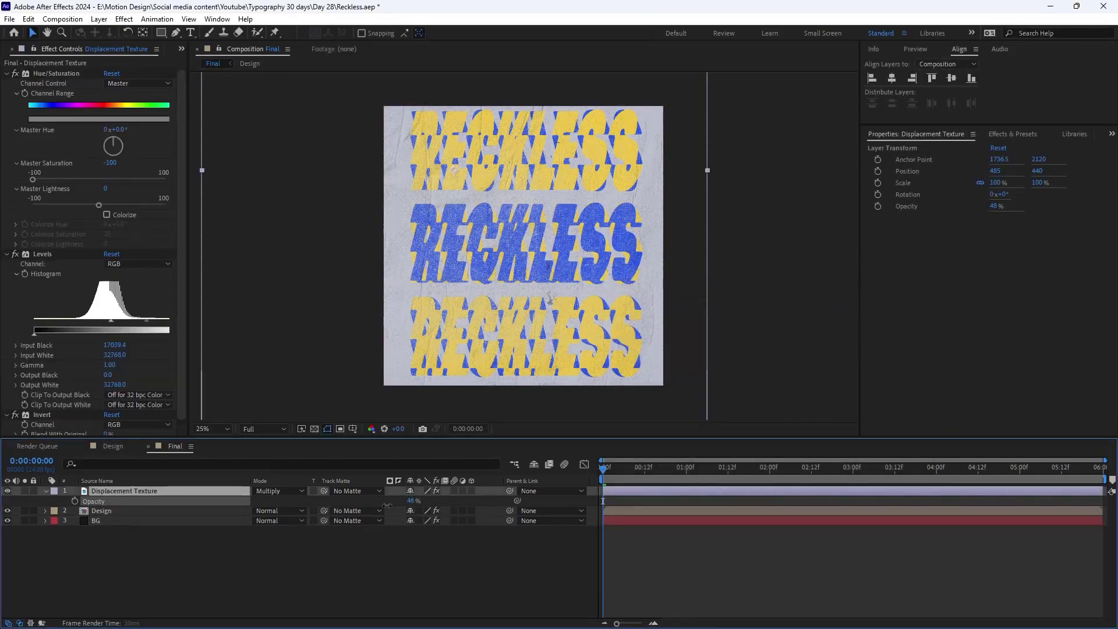
drag(398, 506, 402, 506)
click(292, 530)
Check the Design layer's Tint Map White To colour, keeping it yellow (FFC000)
click(134, 512)
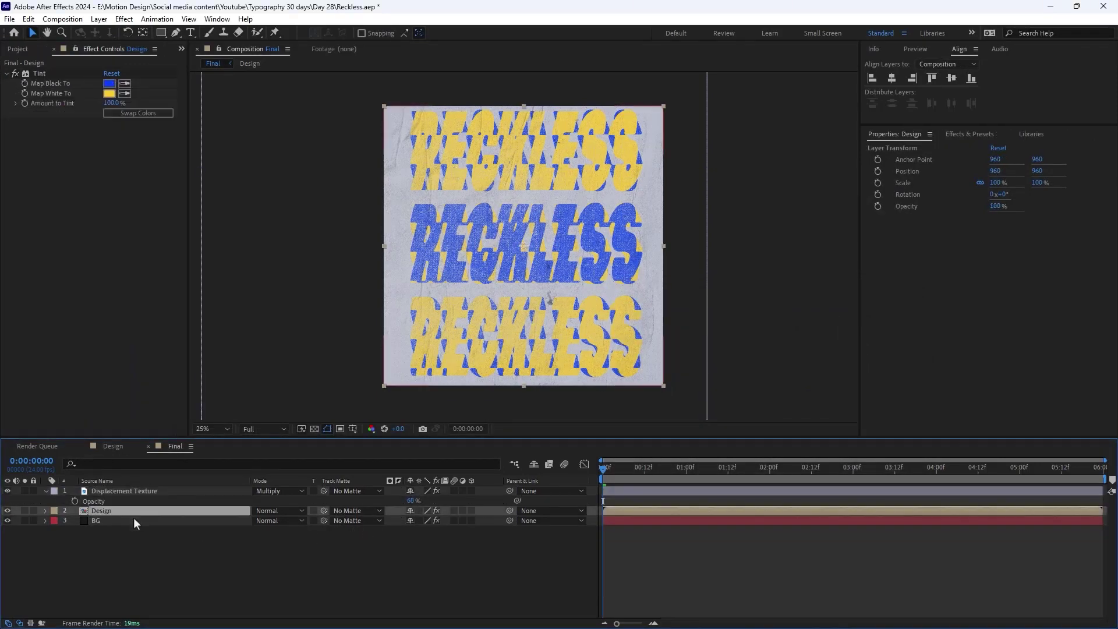
click(107, 93)
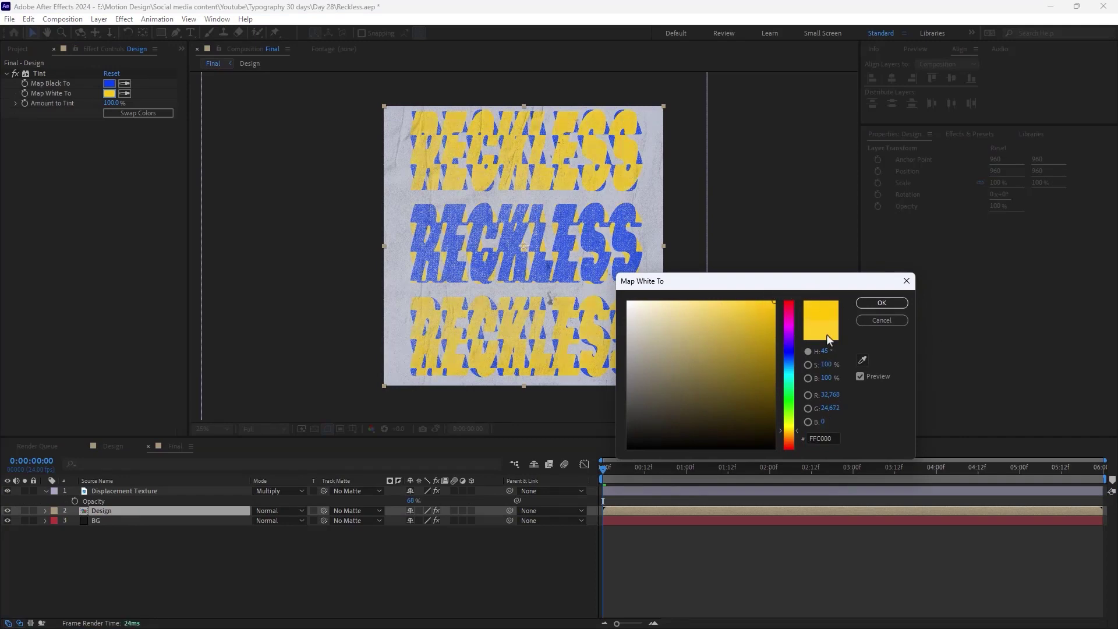
drag(773, 318, 776, 296)
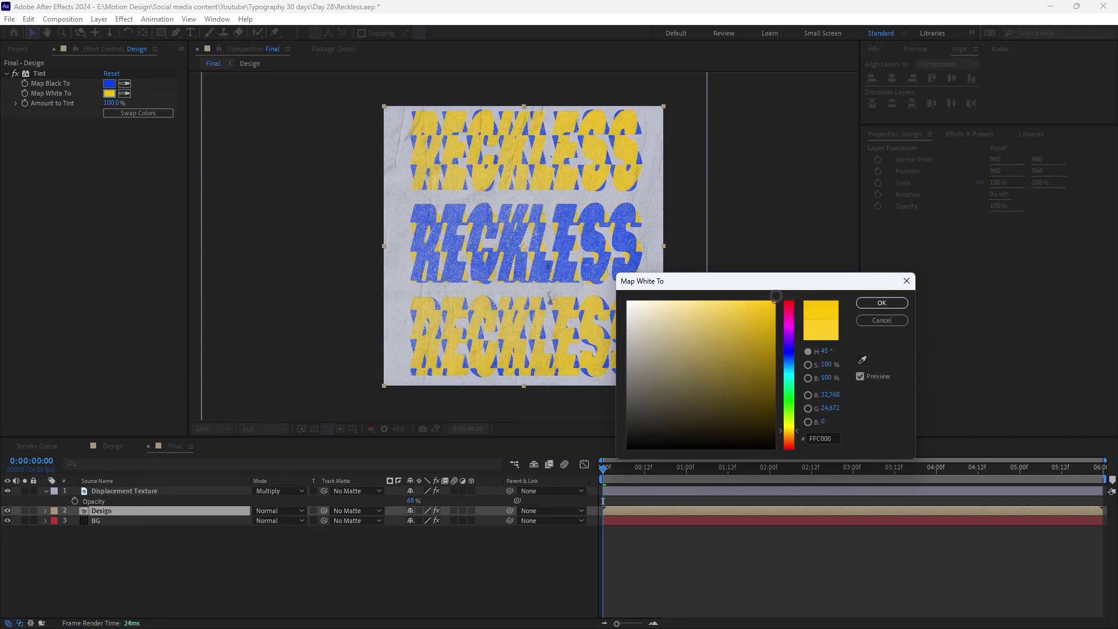
click(881, 302)
click(400, 560)
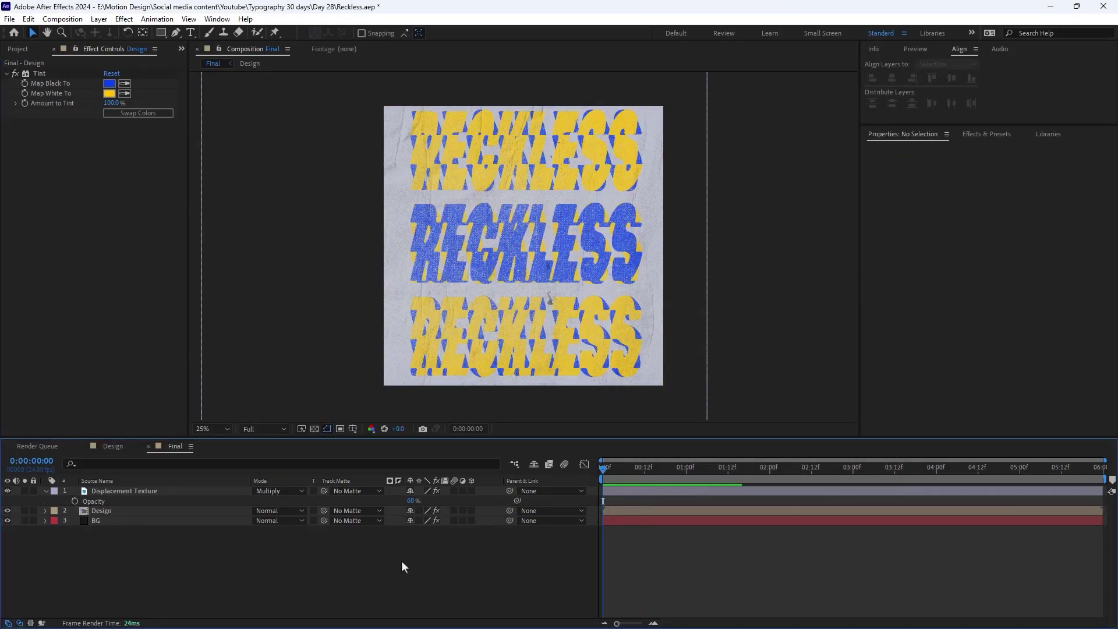
click(145, 512)
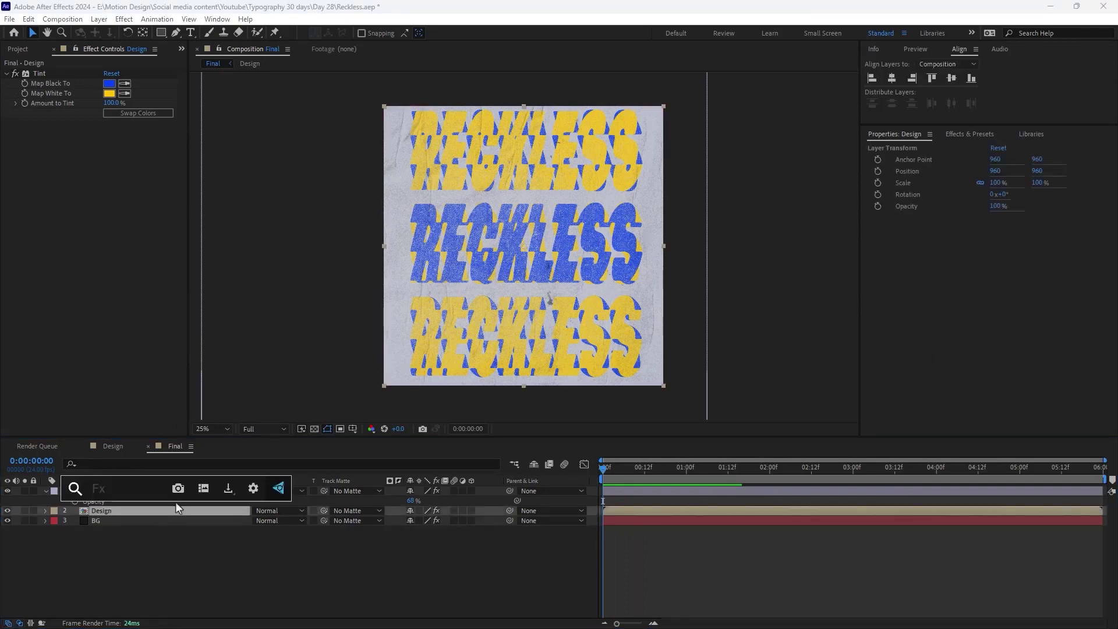
Apply Displacement Map to Design with 1. Displacement Texture as its map layer, then preview
text(disp)
key(Return)
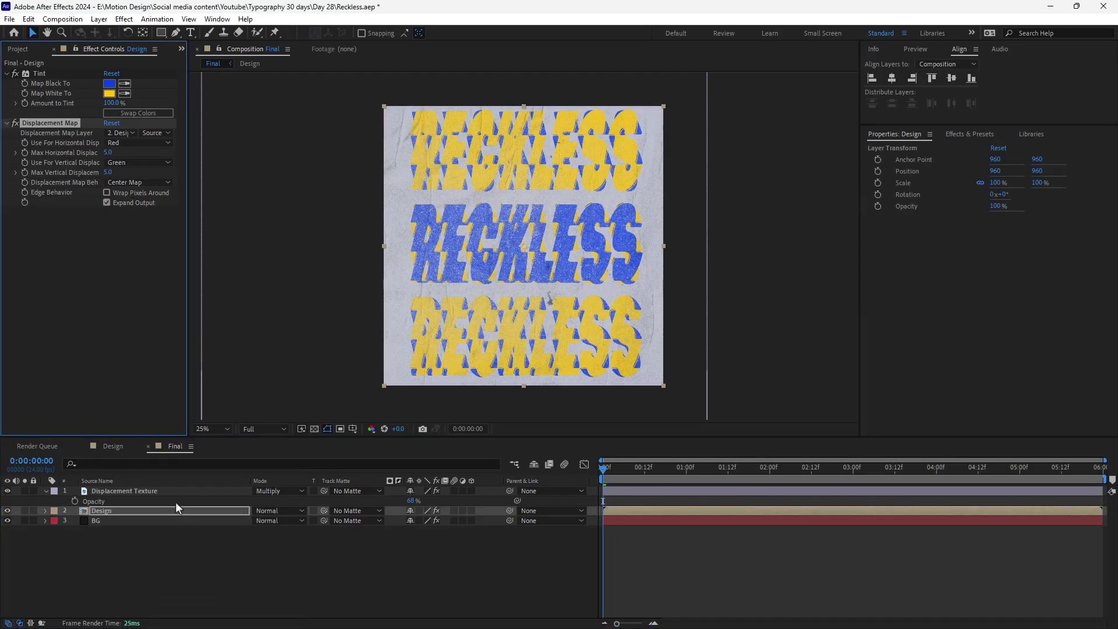
click(129, 133)
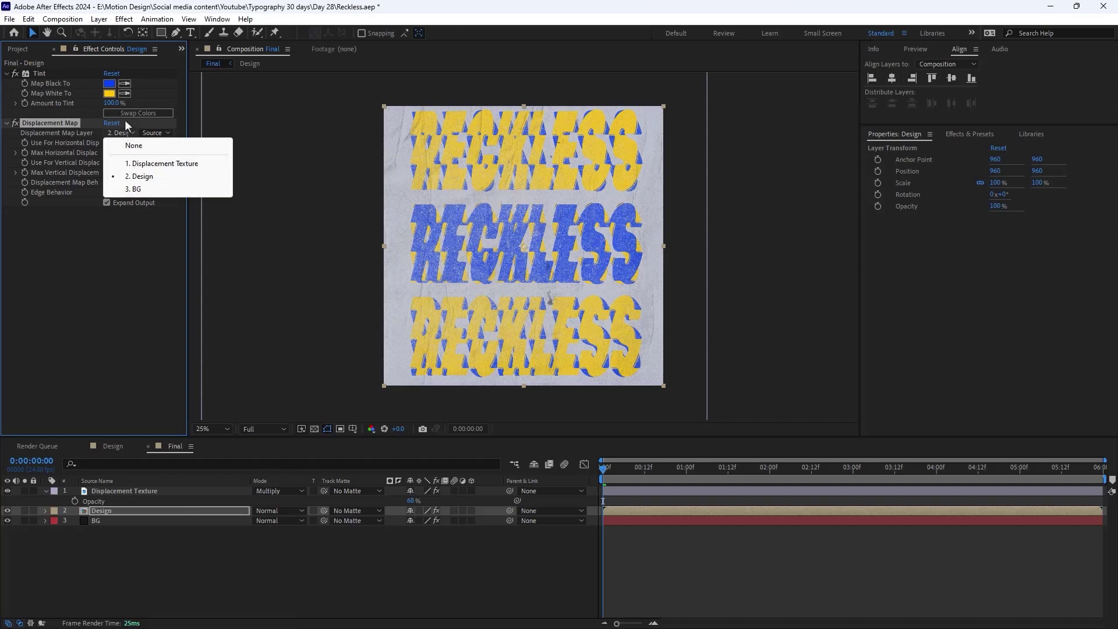
click(138, 164)
key(space)
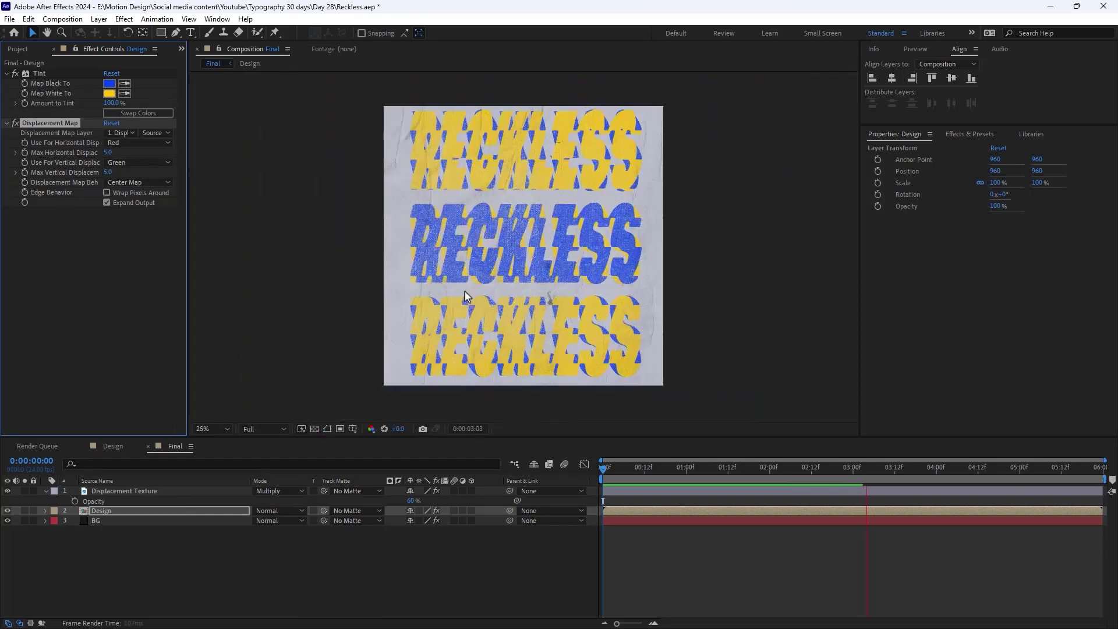